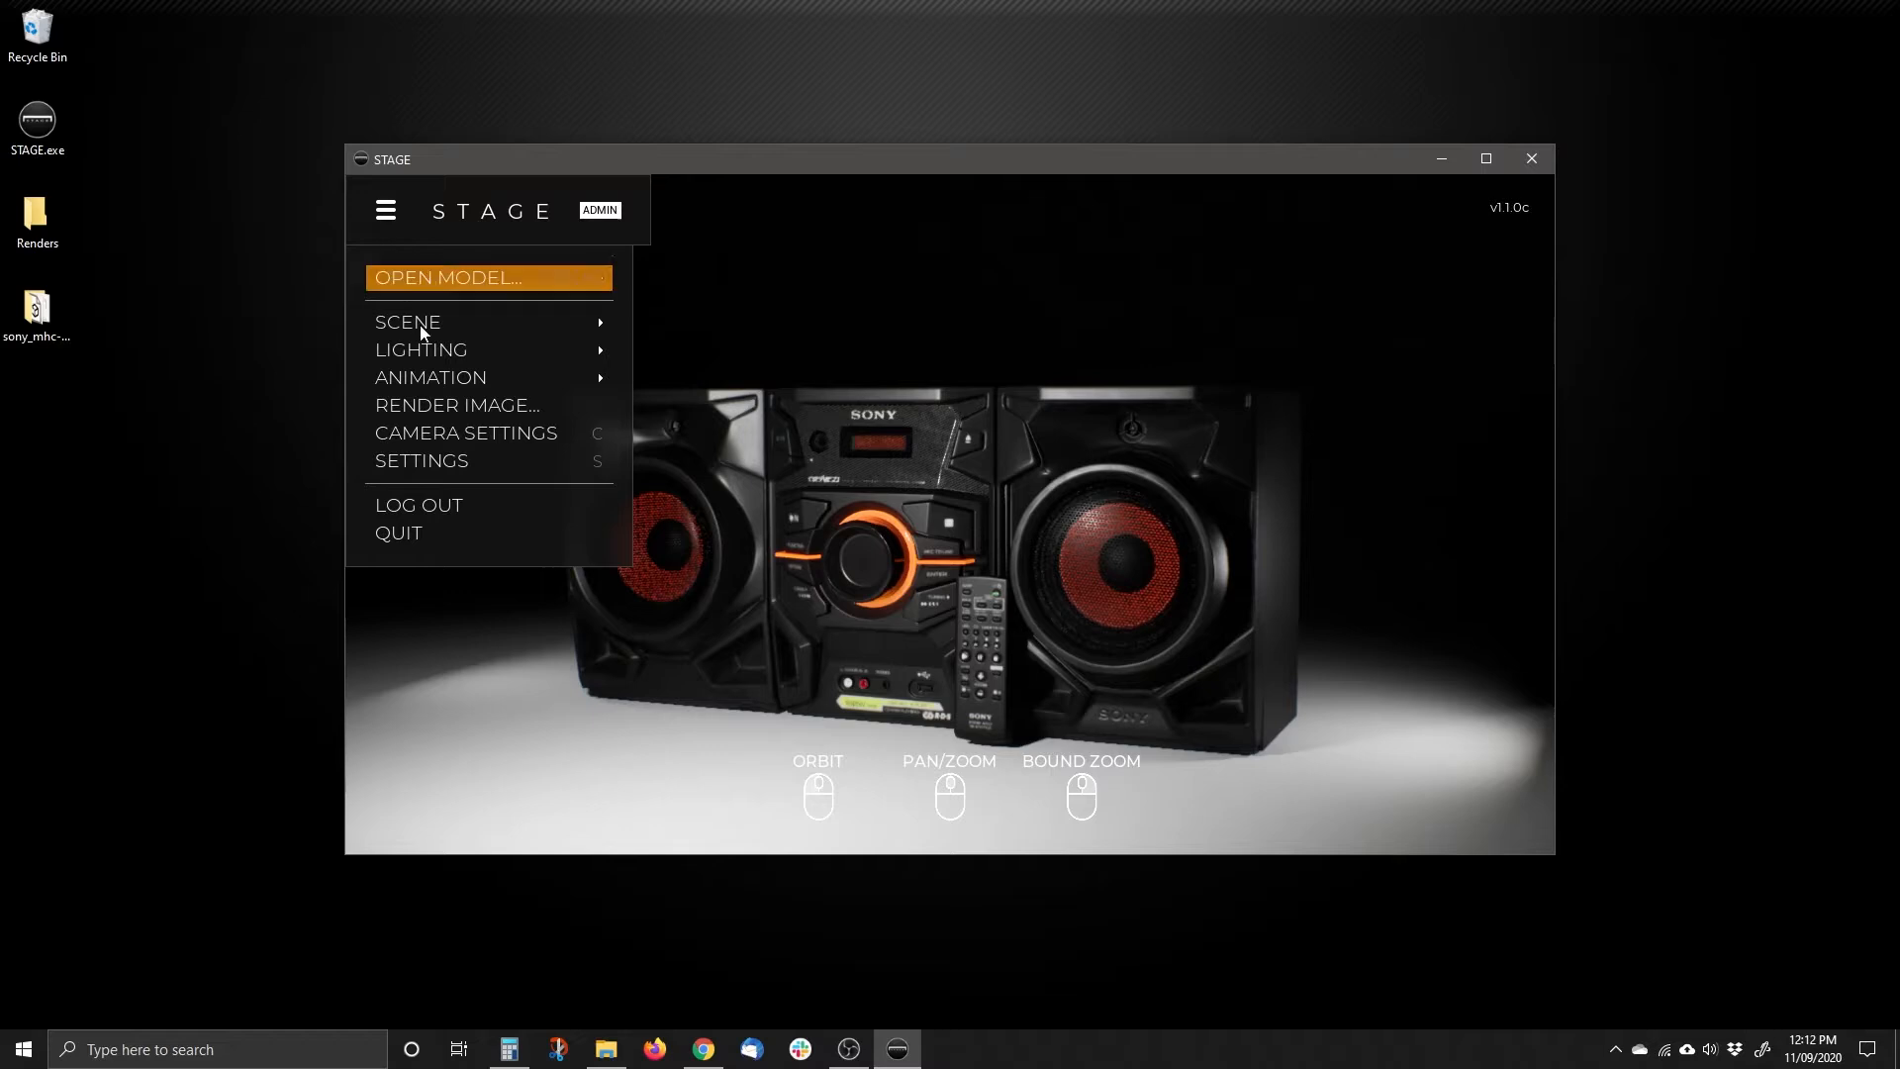
Create a new lighting rig and name it MyCoolLights.
{"action": "mouse_move", "coordinate": [426, 348]}
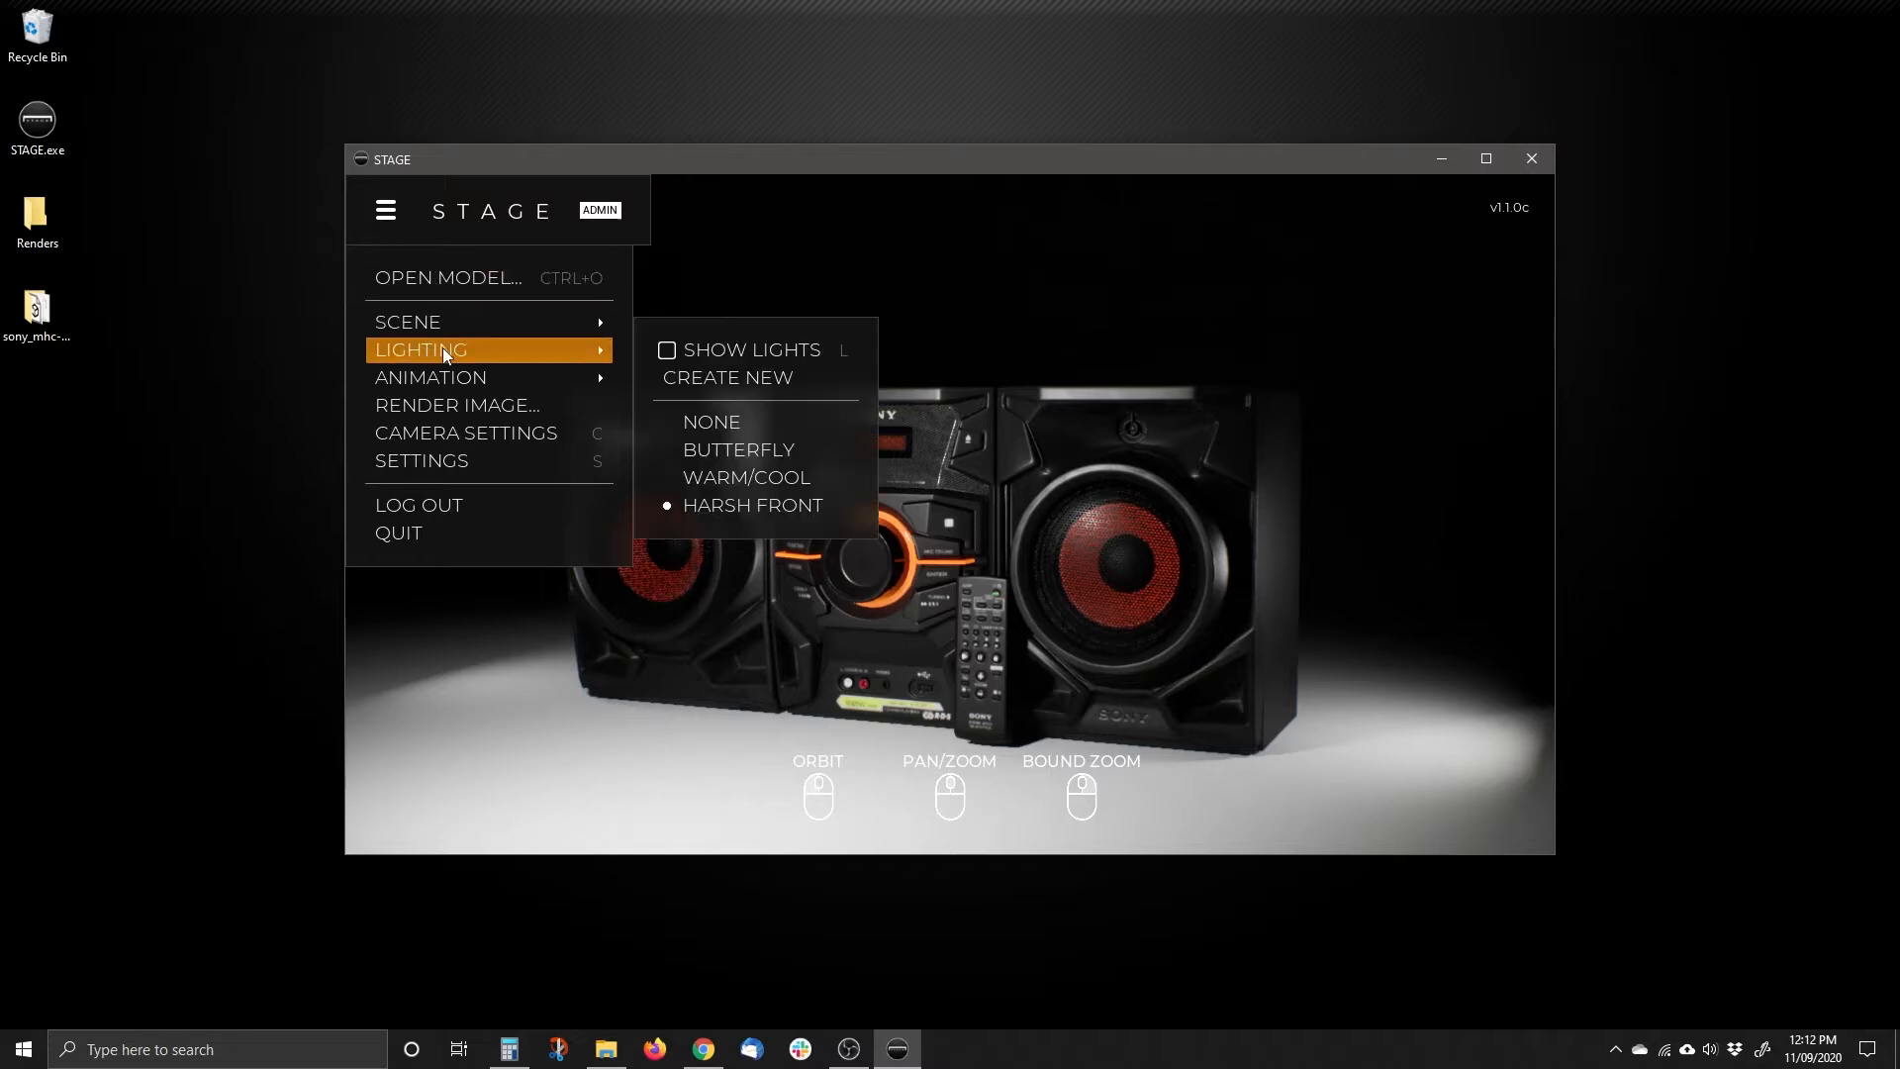
{"action": "left_click", "coordinate": [727, 378]}
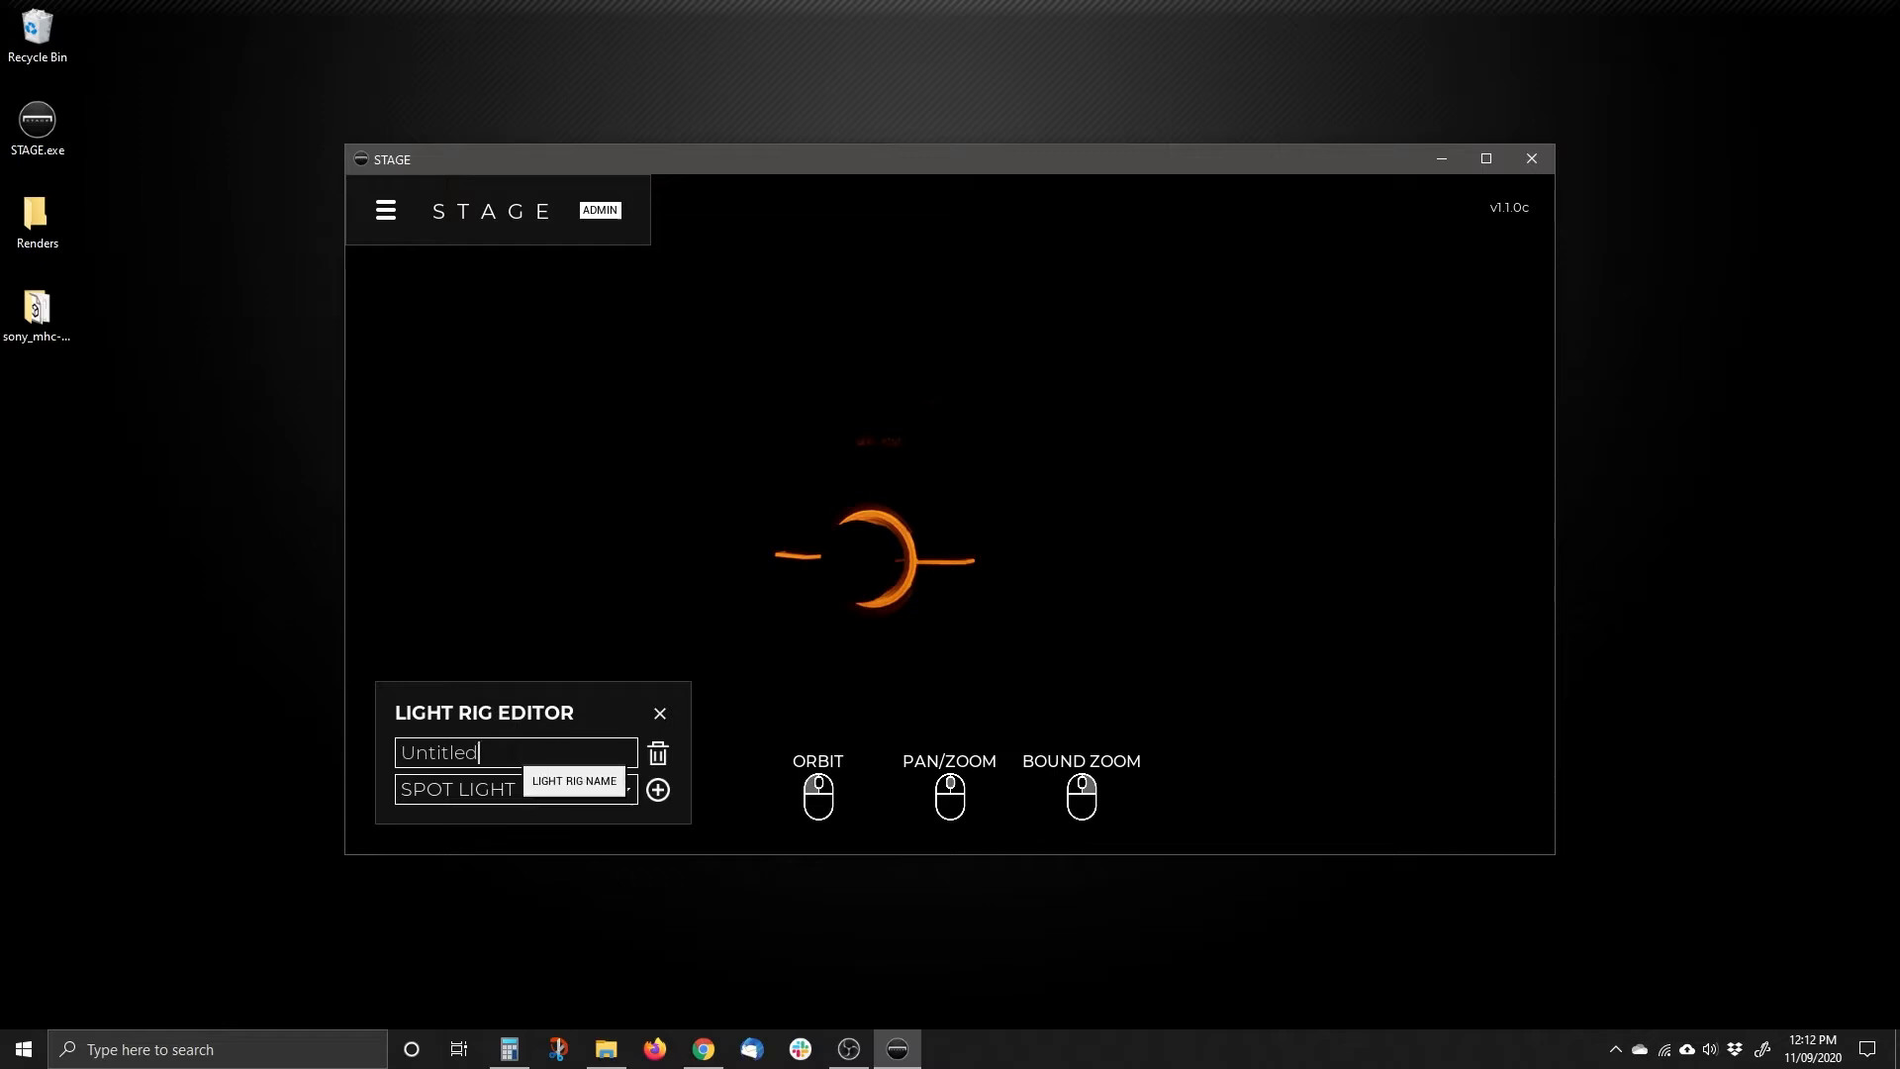
{"action": "double_click", "coordinate": [443, 753]}
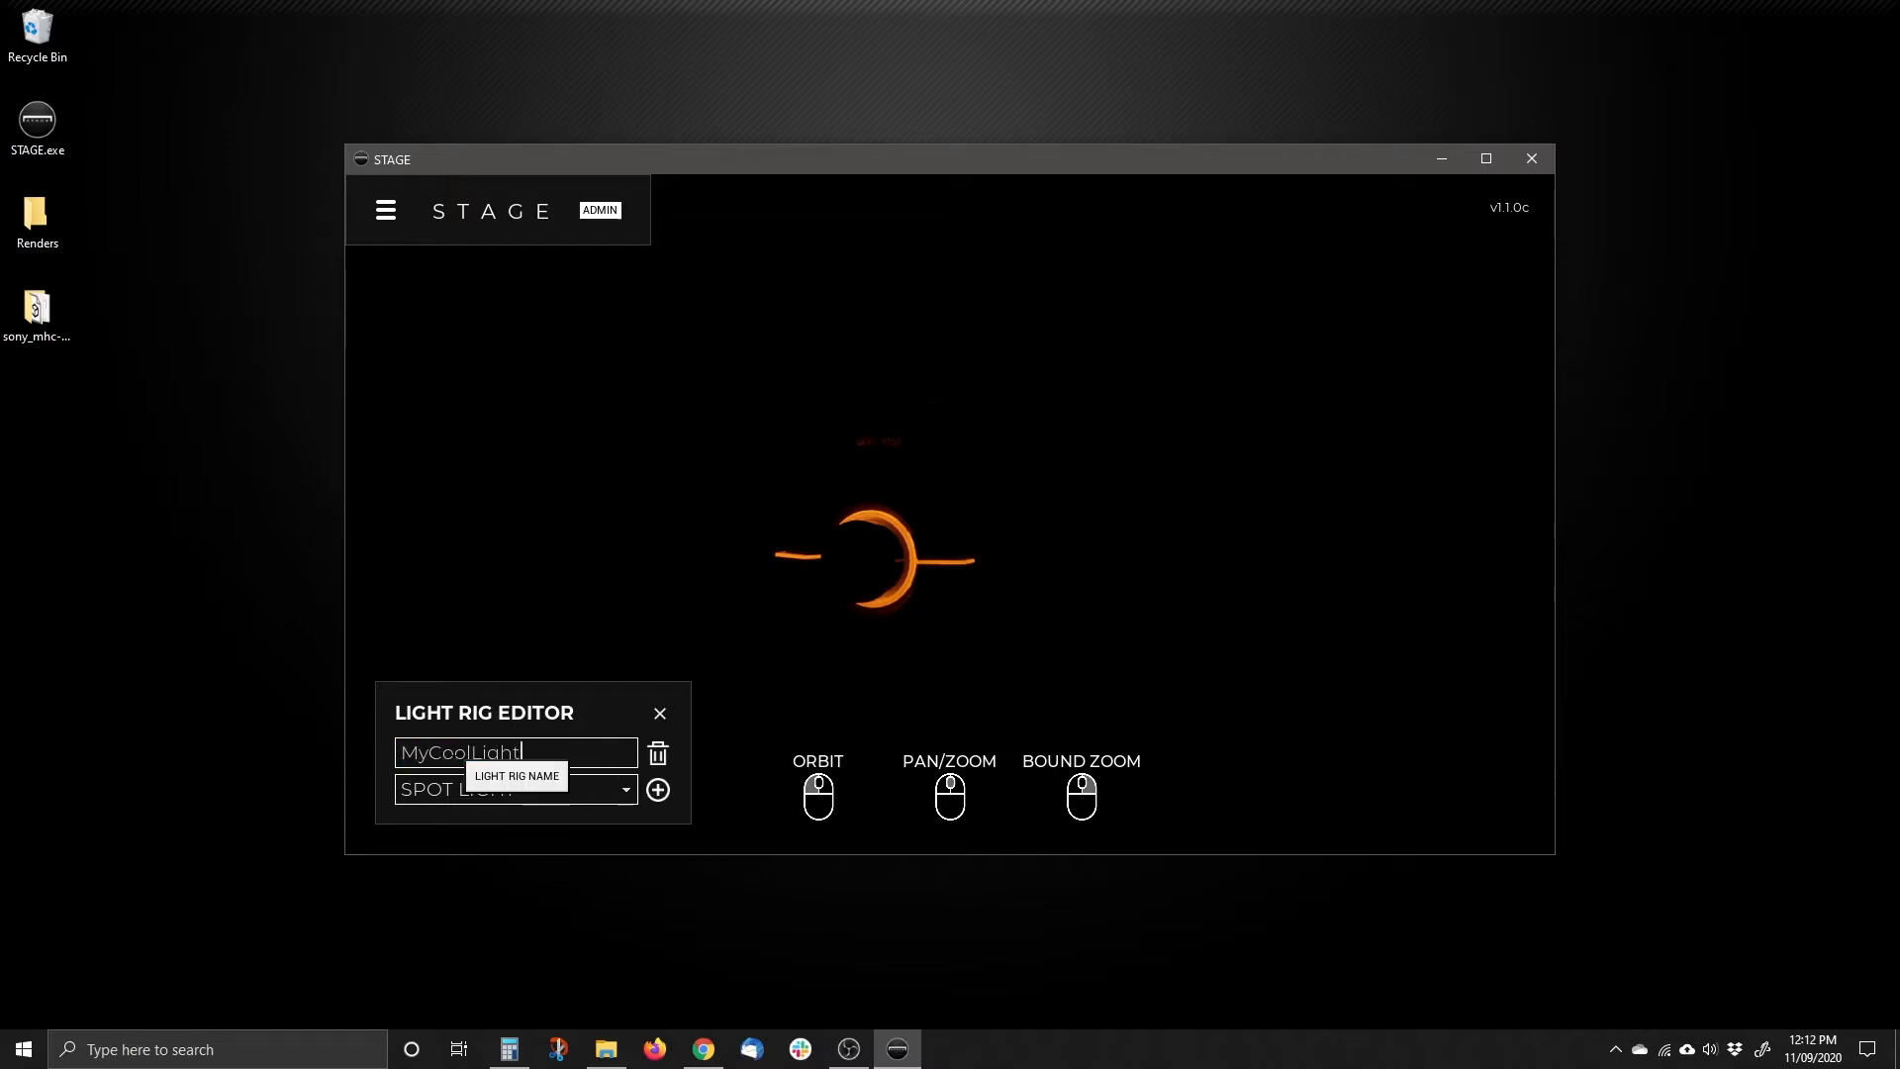
Choose the spot light type and add a spot light to the rig.
{"action": "left_click", "coordinate": [627, 792]}
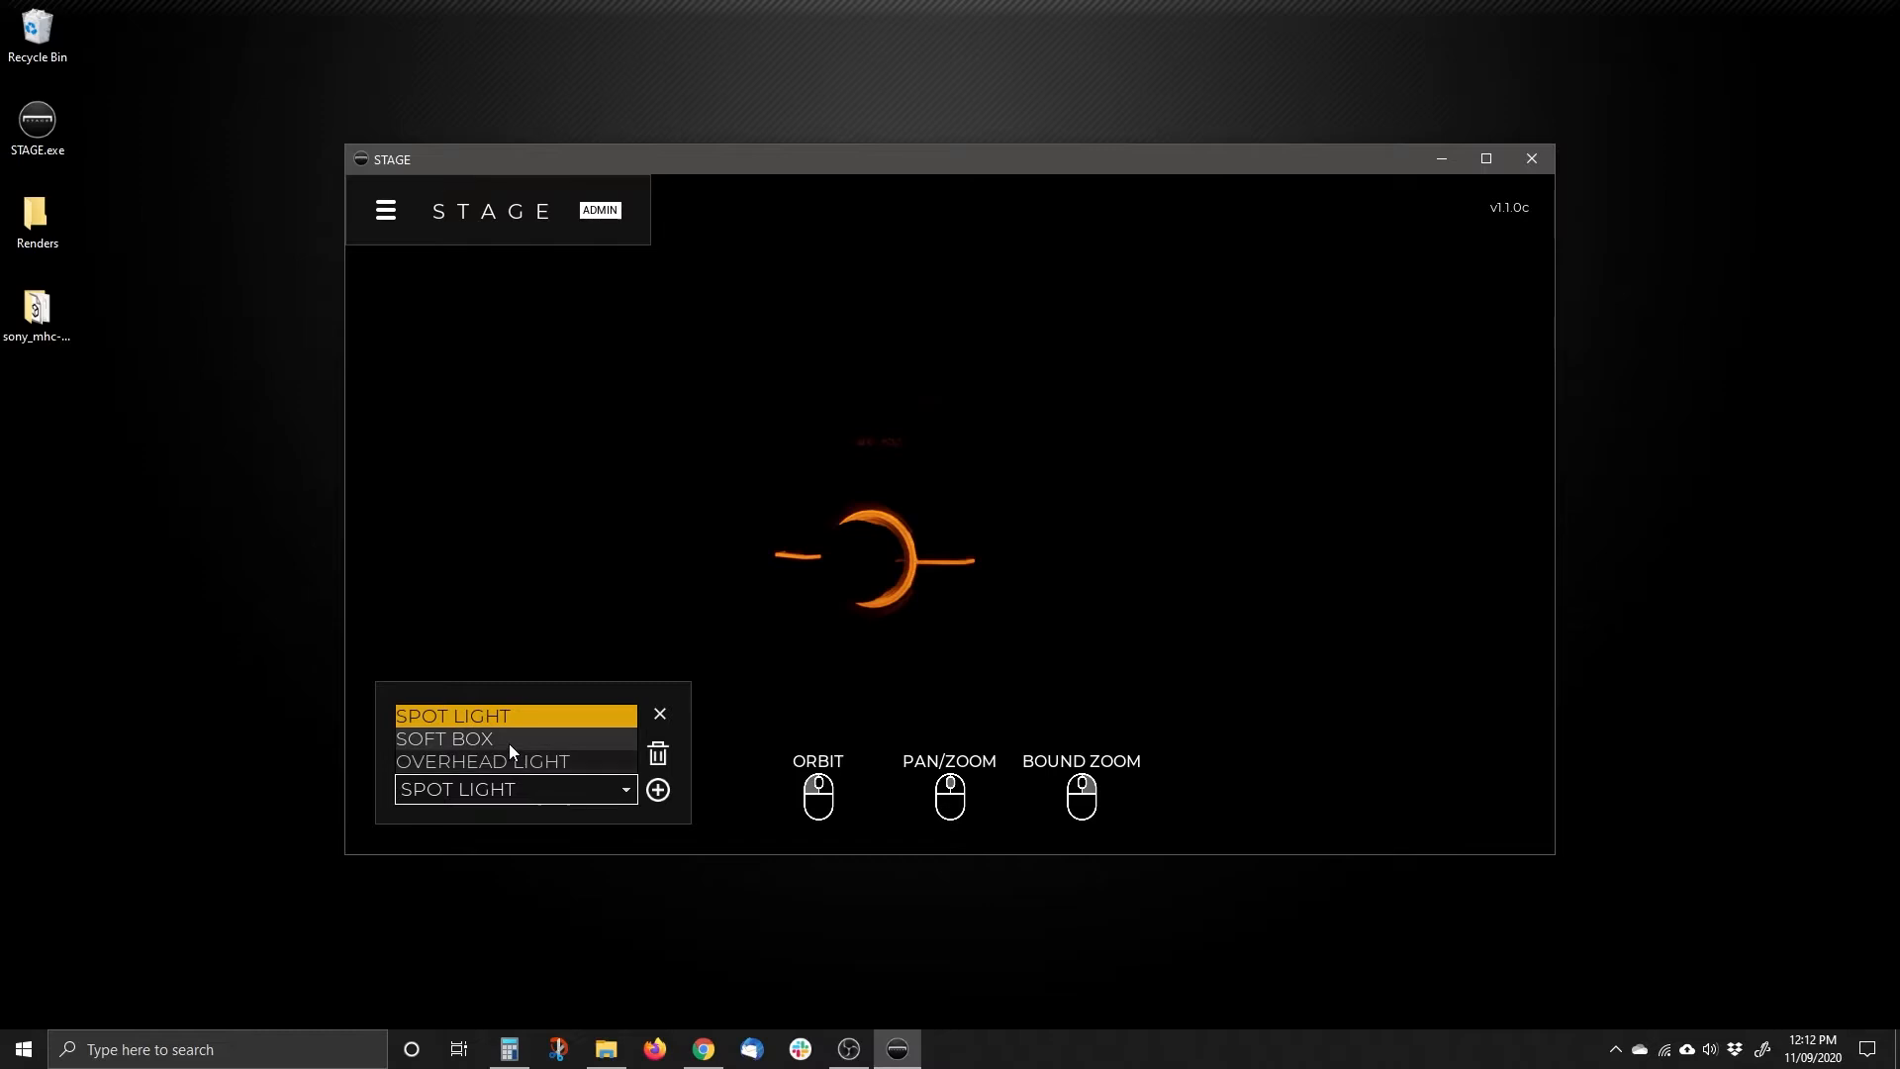
{"action": "left_click", "coordinate": [509, 744]}
{"action": "left_click", "coordinate": [627, 800]}
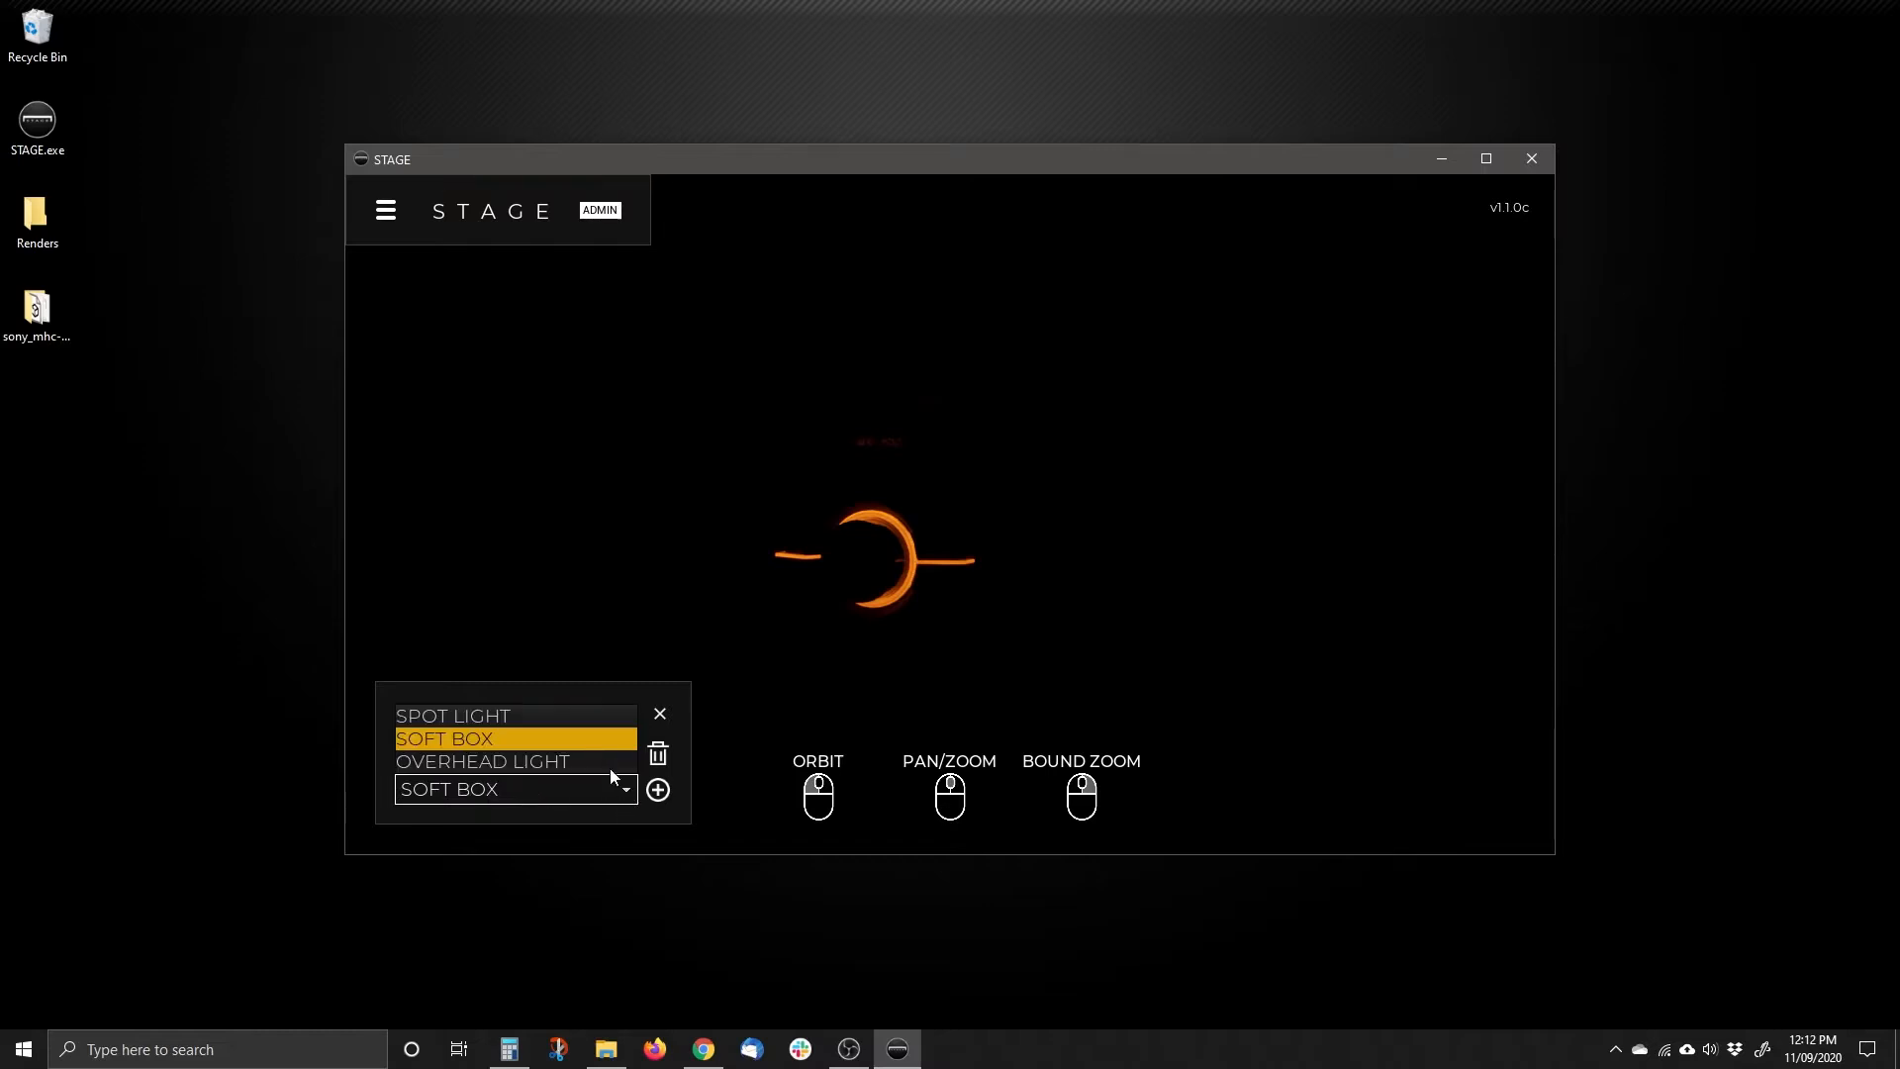
{"action": "left_click", "coordinate": [593, 720]}
{"action": "left_click", "coordinate": [659, 789]}
{"action": "scroll", "coordinate": [1047, 522], "scroll_direction": "down", "scroll_amount": 3}
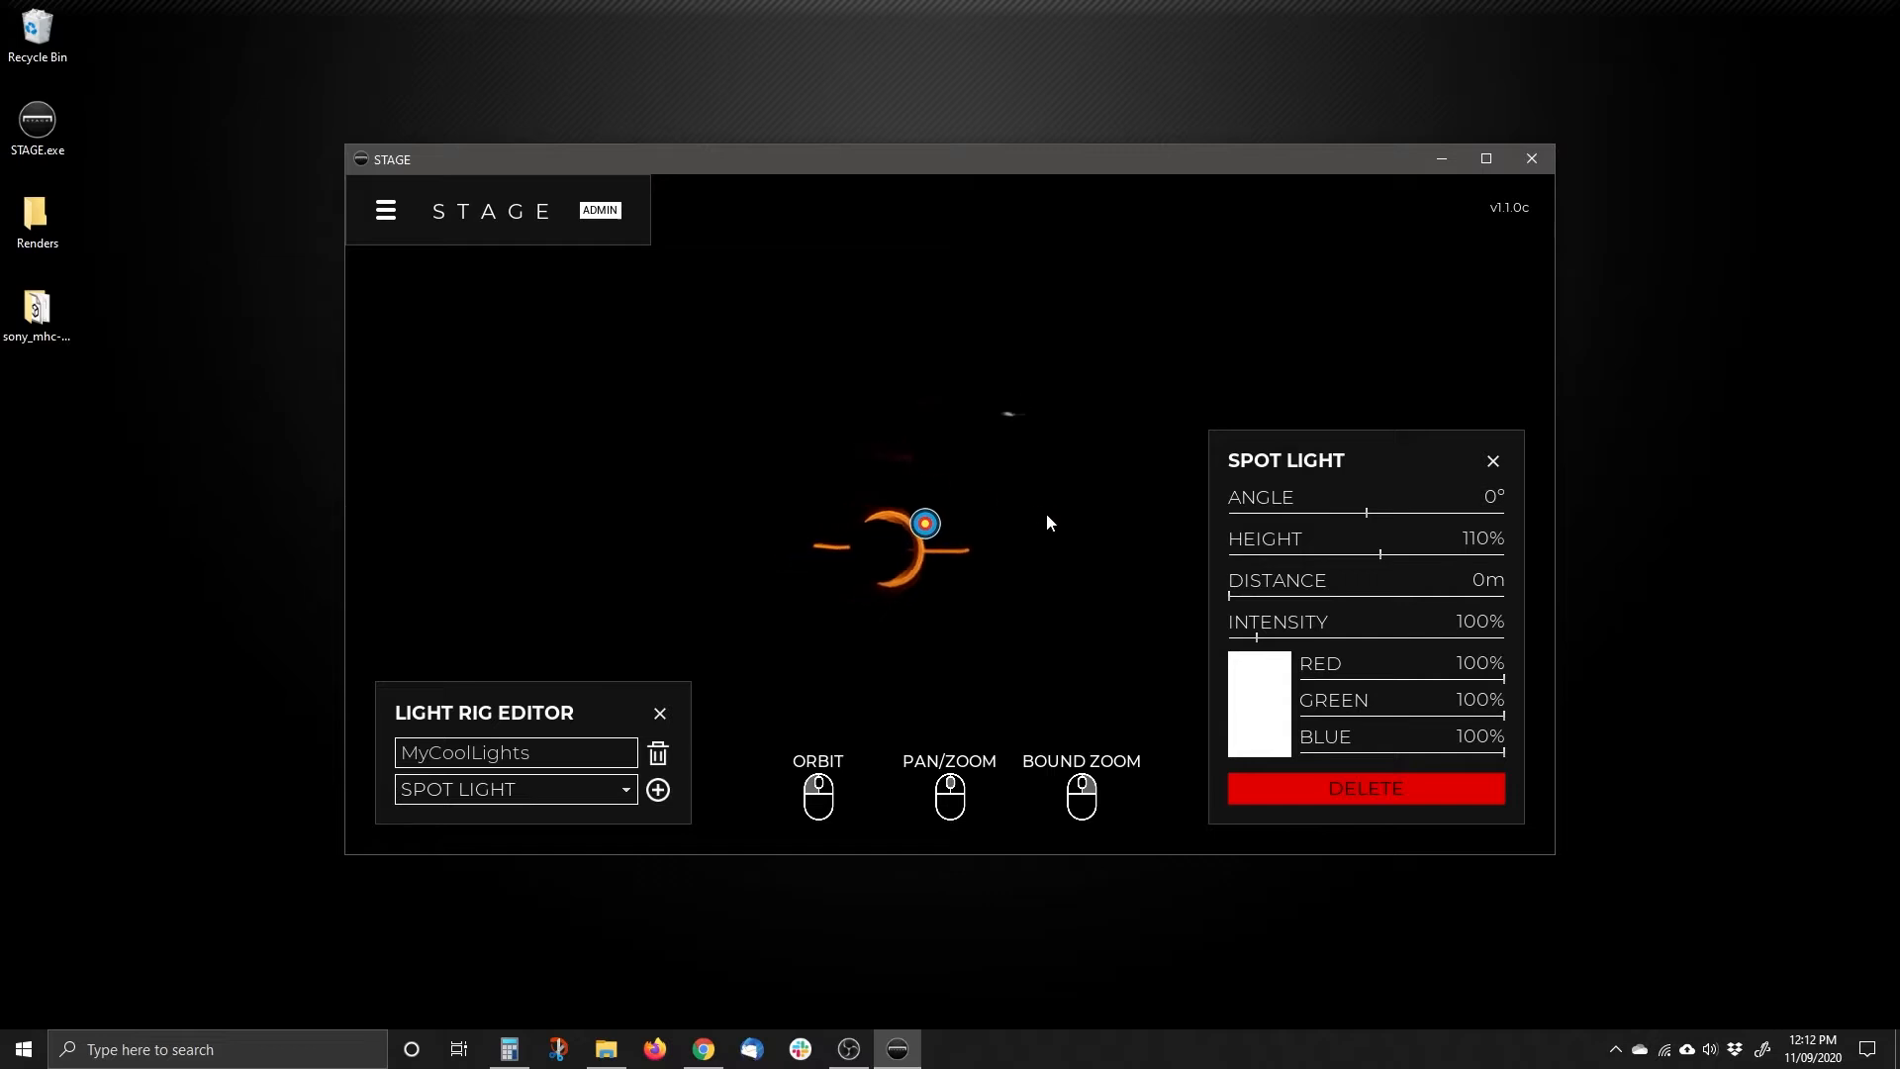
Move the spot light around the stereo to an angle of about -121.3° and distance of about 0.8 m, with its height at 160.4%.
{"action": "left_click_drag", "start_coordinate": [997, 624], "coordinate": [831, 651]}
{"action": "mouse_move", "coordinate": [971, 643]}
{"action": "left_mouse_down"}
{"action": "mouse_move", "coordinate": [792, 662]}
{"action": "mouse_move", "coordinate": [1000, 657]}
{"action": "left_mouse_up"}
{"action": "mouse_move", "coordinate": [679, 629]}
{"action": "left_mouse_down"}
{"action": "mouse_move", "coordinate": [941, 596]}
{"action": "mouse_move", "coordinate": [799, 590]}
{"action": "left_mouse_up"}
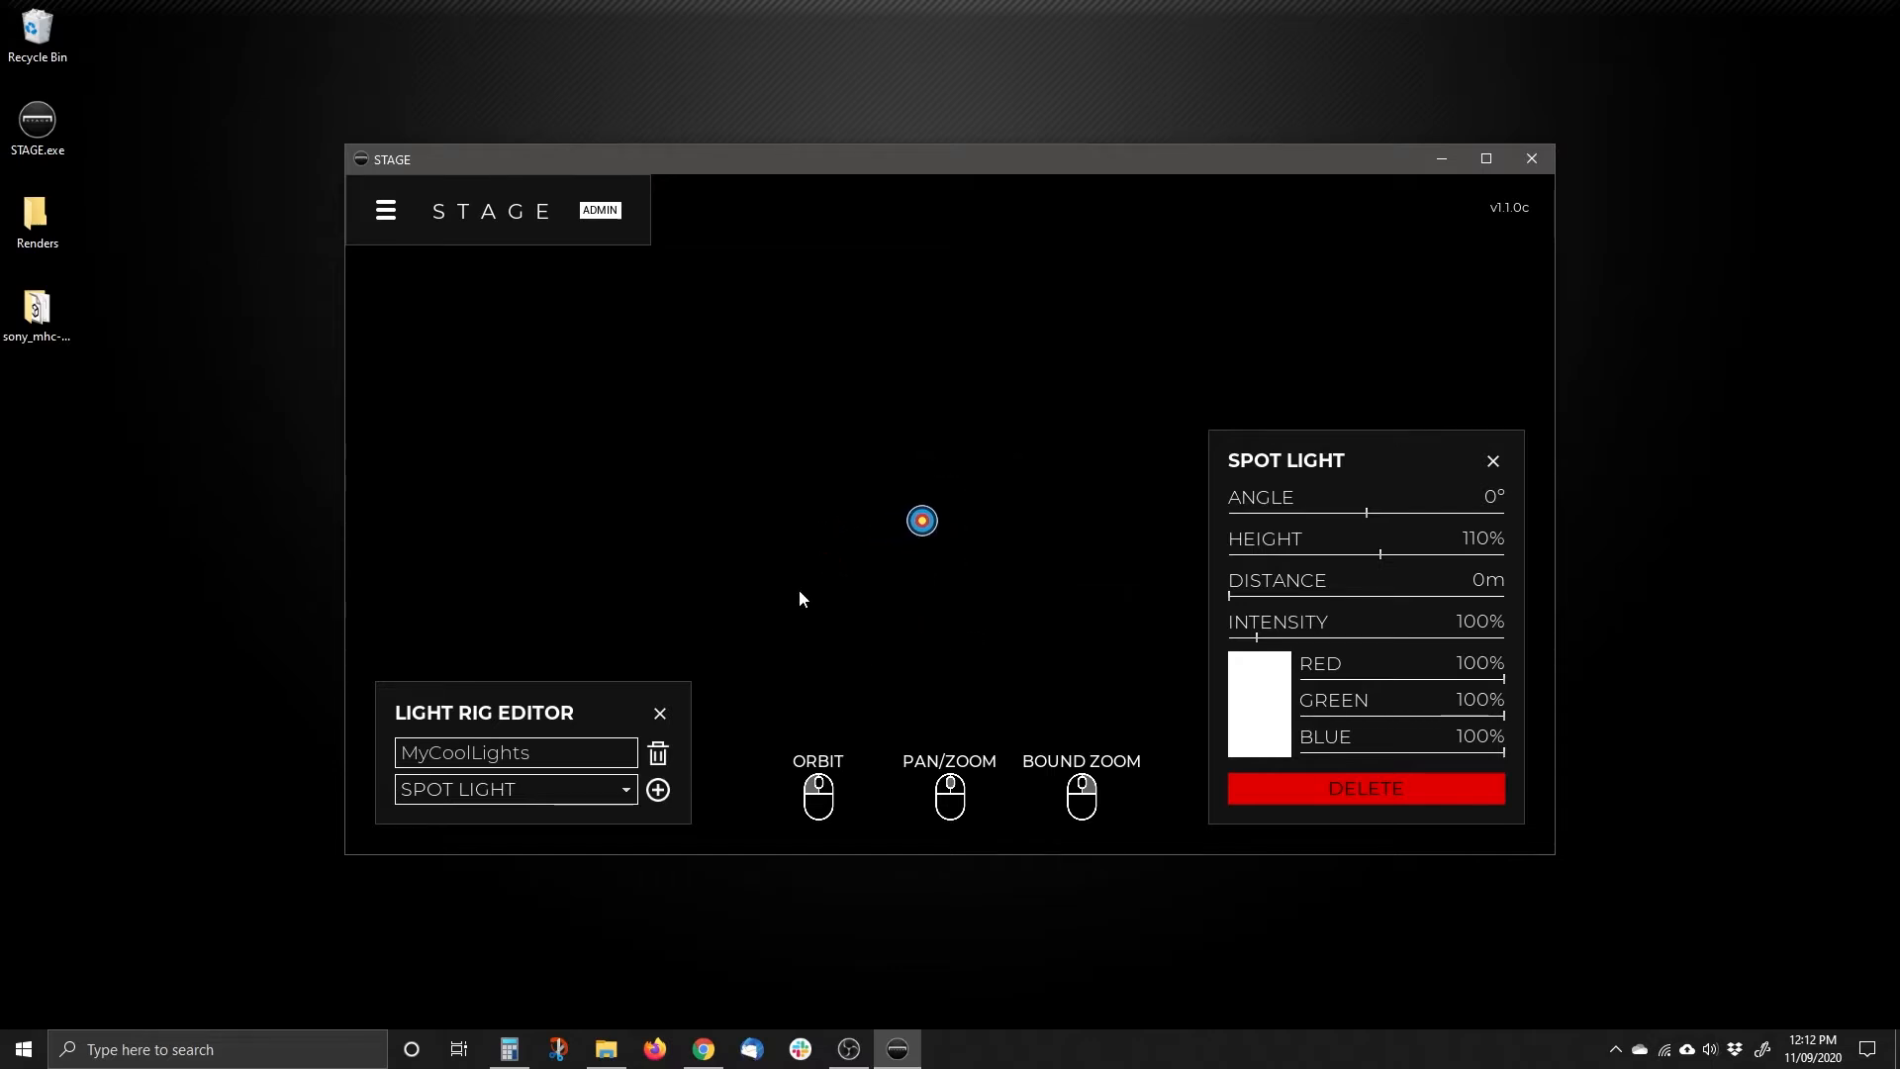
{"action": "mouse_move", "coordinate": [1011, 588]}
{"action": "left_mouse_down"}
{"action": "mouse_move", "coordinate": [889, 579]}
{"action": "mouse_move", "coordinate": [1124, 592]}
{"action": "mouse_move", "coordinate": [889, 595]}
{"action": "mouse_move", "coordinate": [1024, 607]}
{"action": "left_mouse_up"}
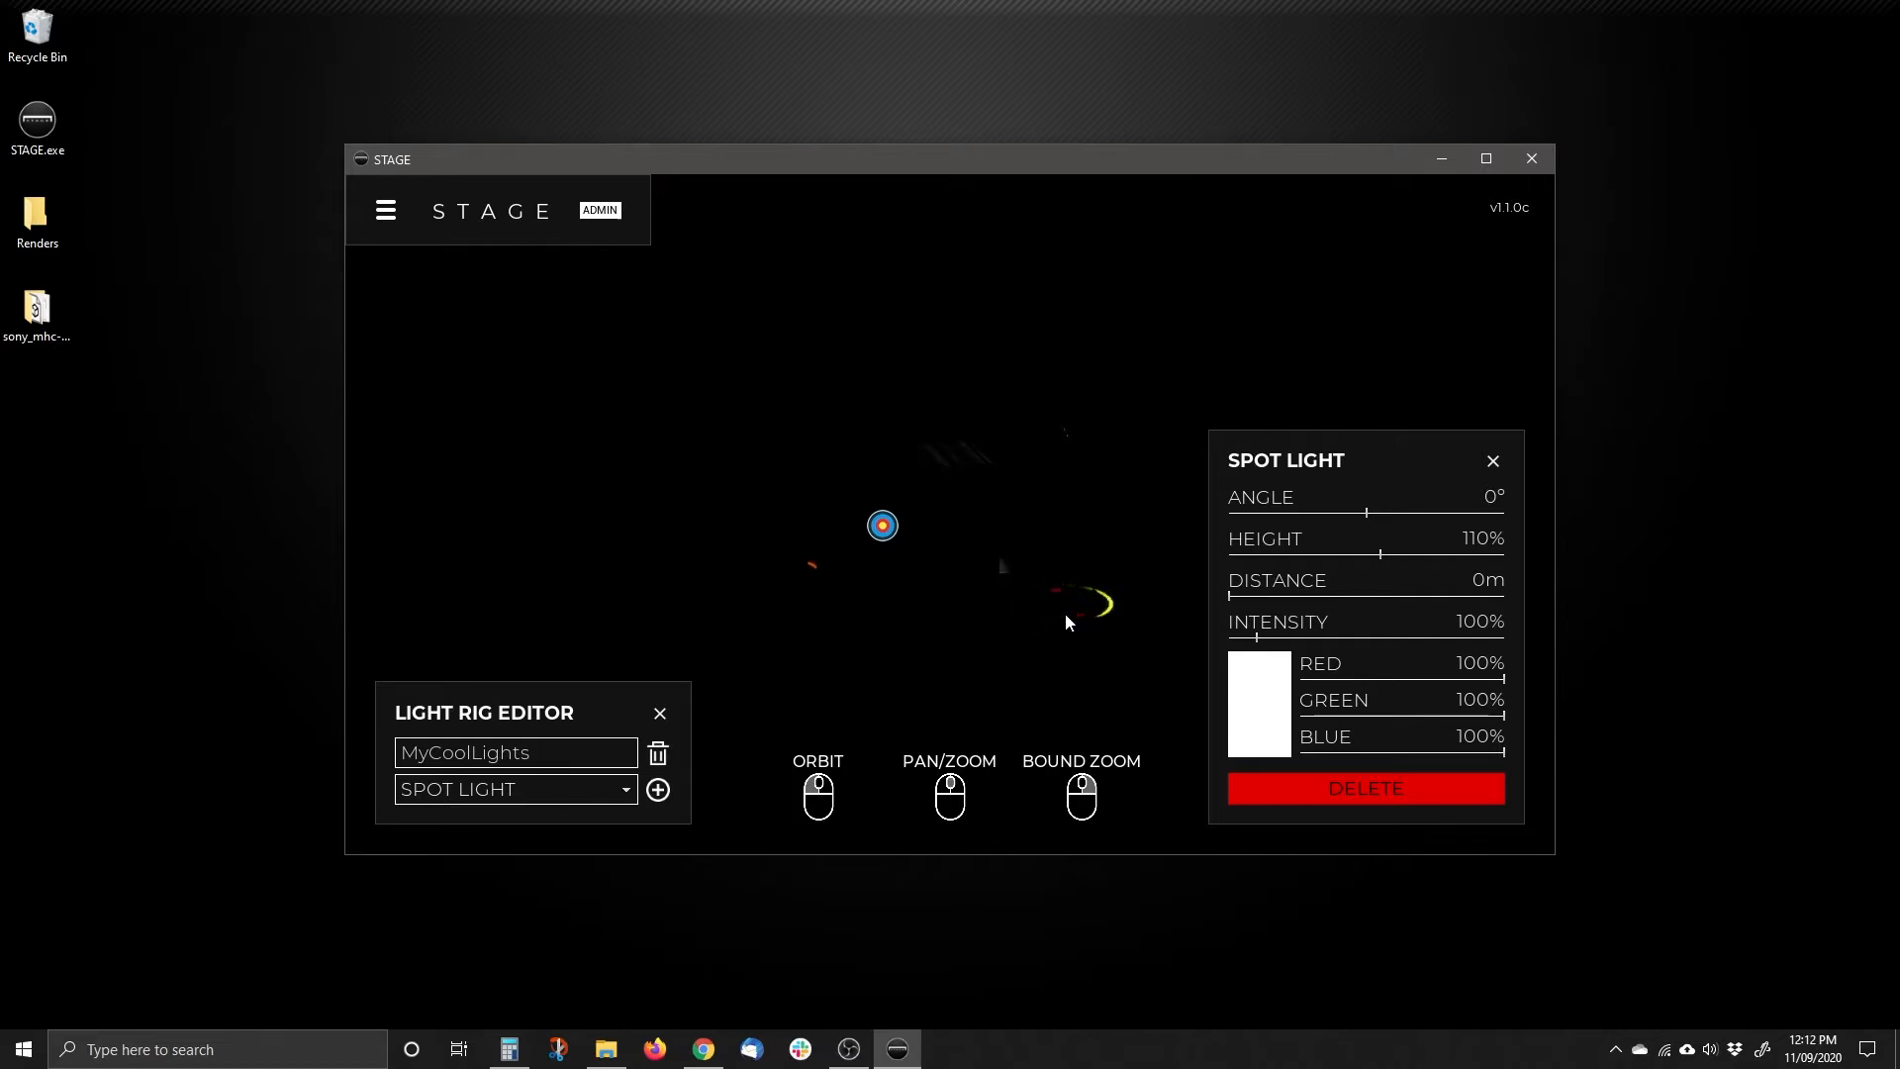
{"action": "left_click_drag", "start_coordinate": [1065, 624], "coordinate": [565, 576]}
{"action": "left_click_drag", "start_coordinate": [1271, 511], "coordinate": [1450, 548]}
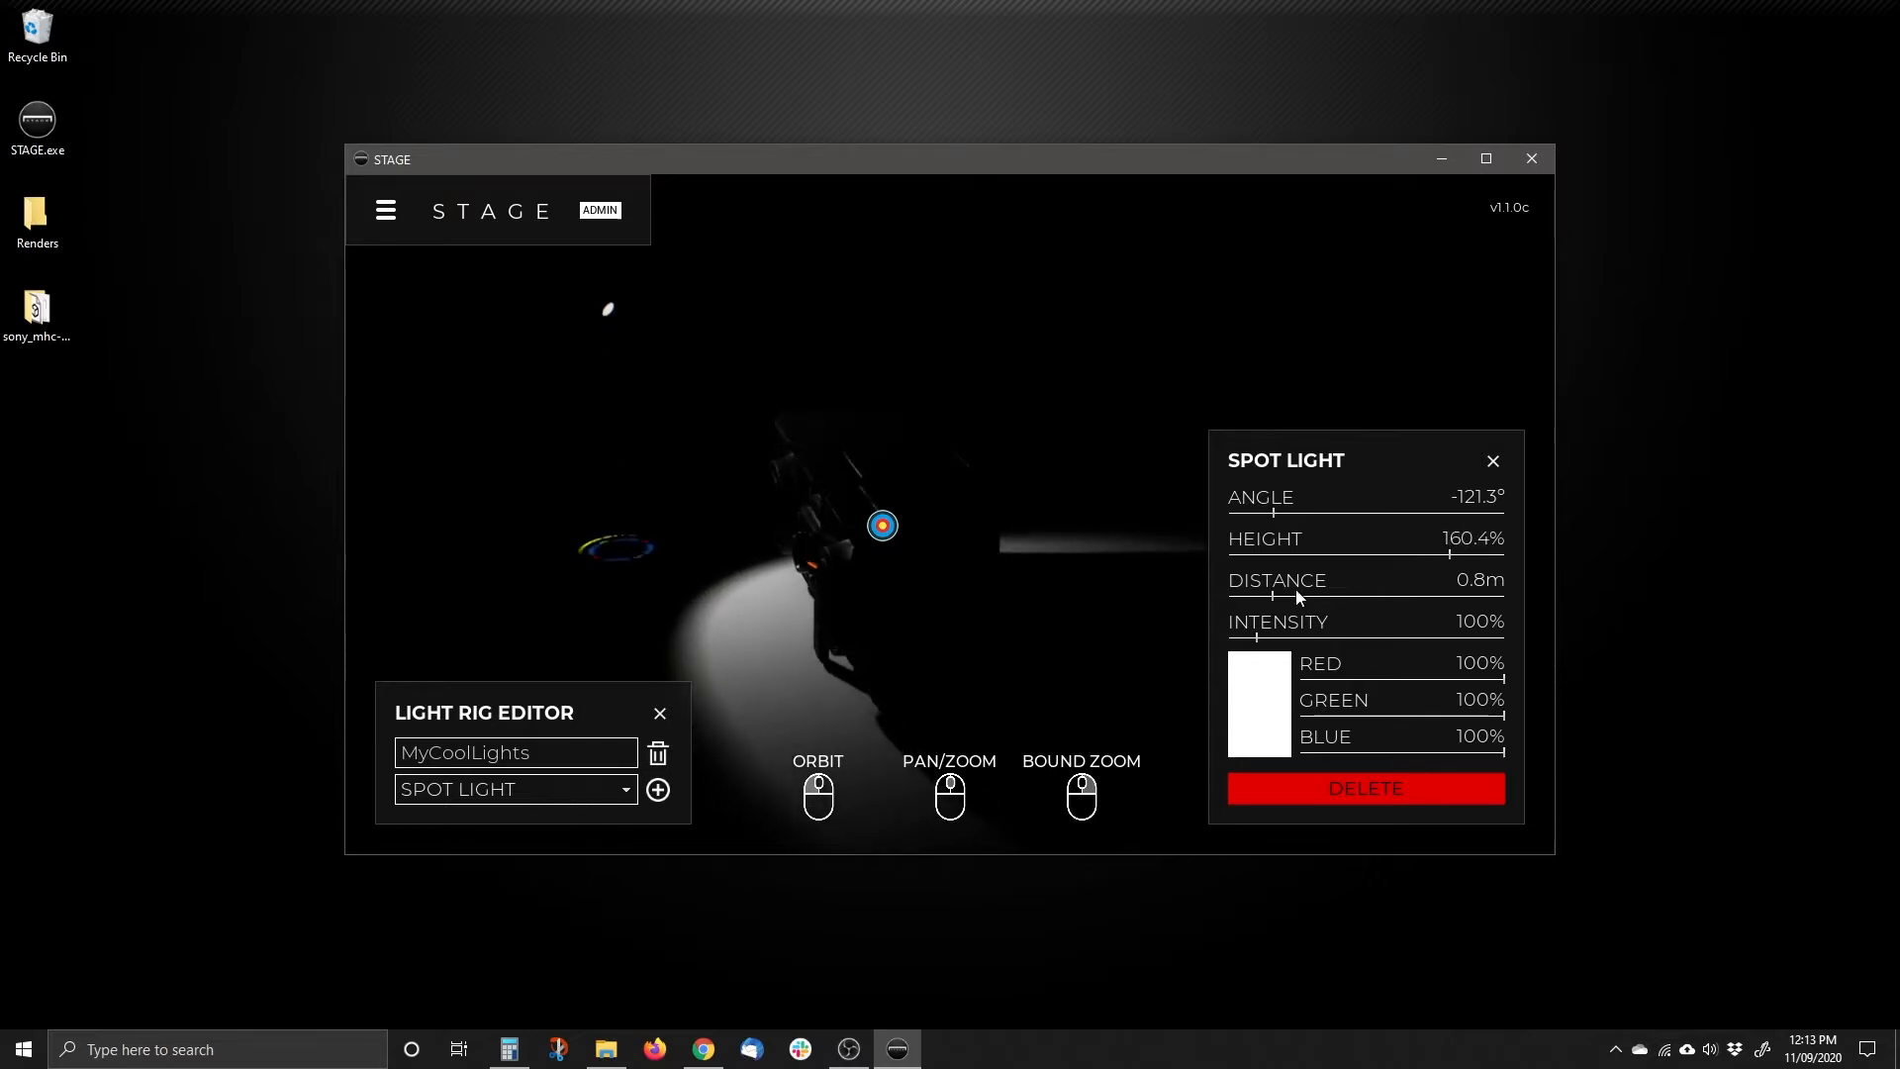
Set the spot light's distance to 1.1 m, intensity to 550.7%, and tint it green with red at 40.7% and blue at 42.6%.
{"action": "left_click_drag", "start_coordinate": [1276, 601], "coordinate": [1380, 638]}
{"action": "left_click_drag", "start_coordinate": [1505, 680], "coordinate": [1371, 679]}
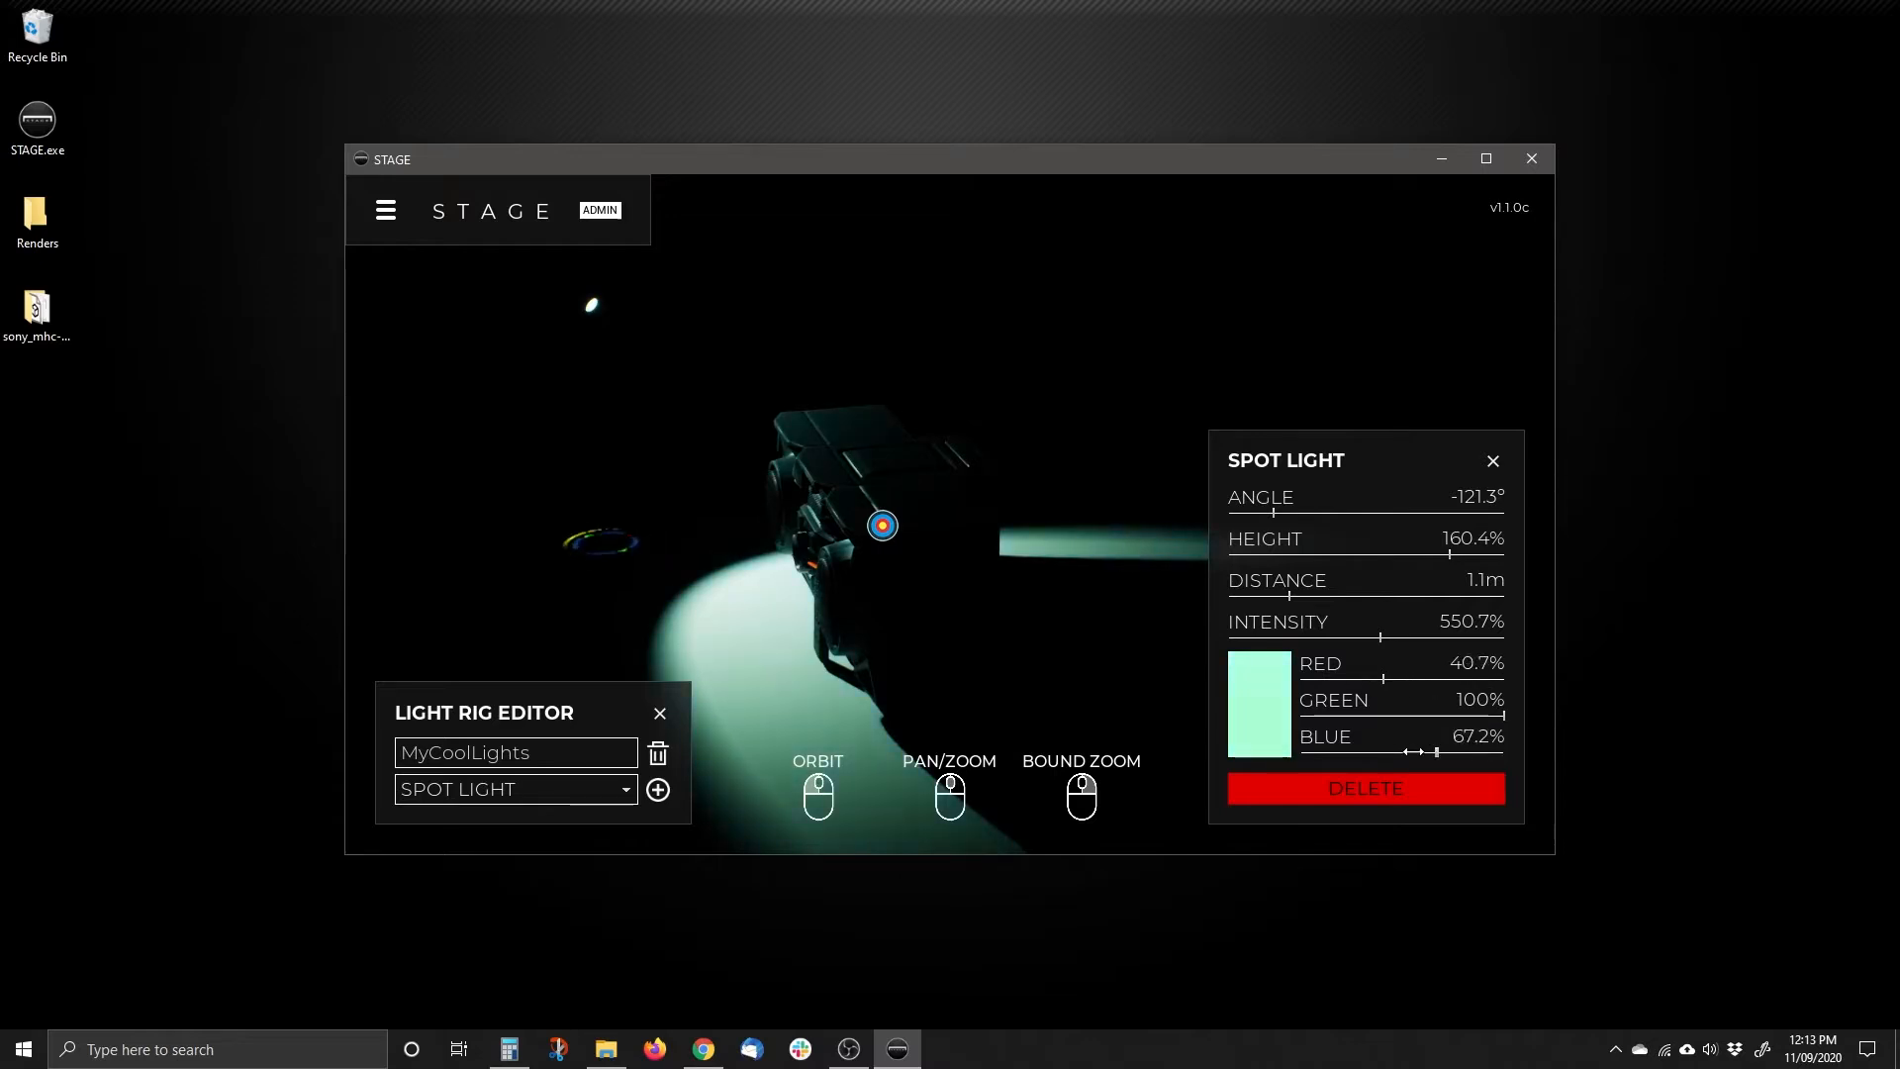
{"action": "left_click_drag", "start_coordinate": [855, 538], "coordinate": [1039, 501]}
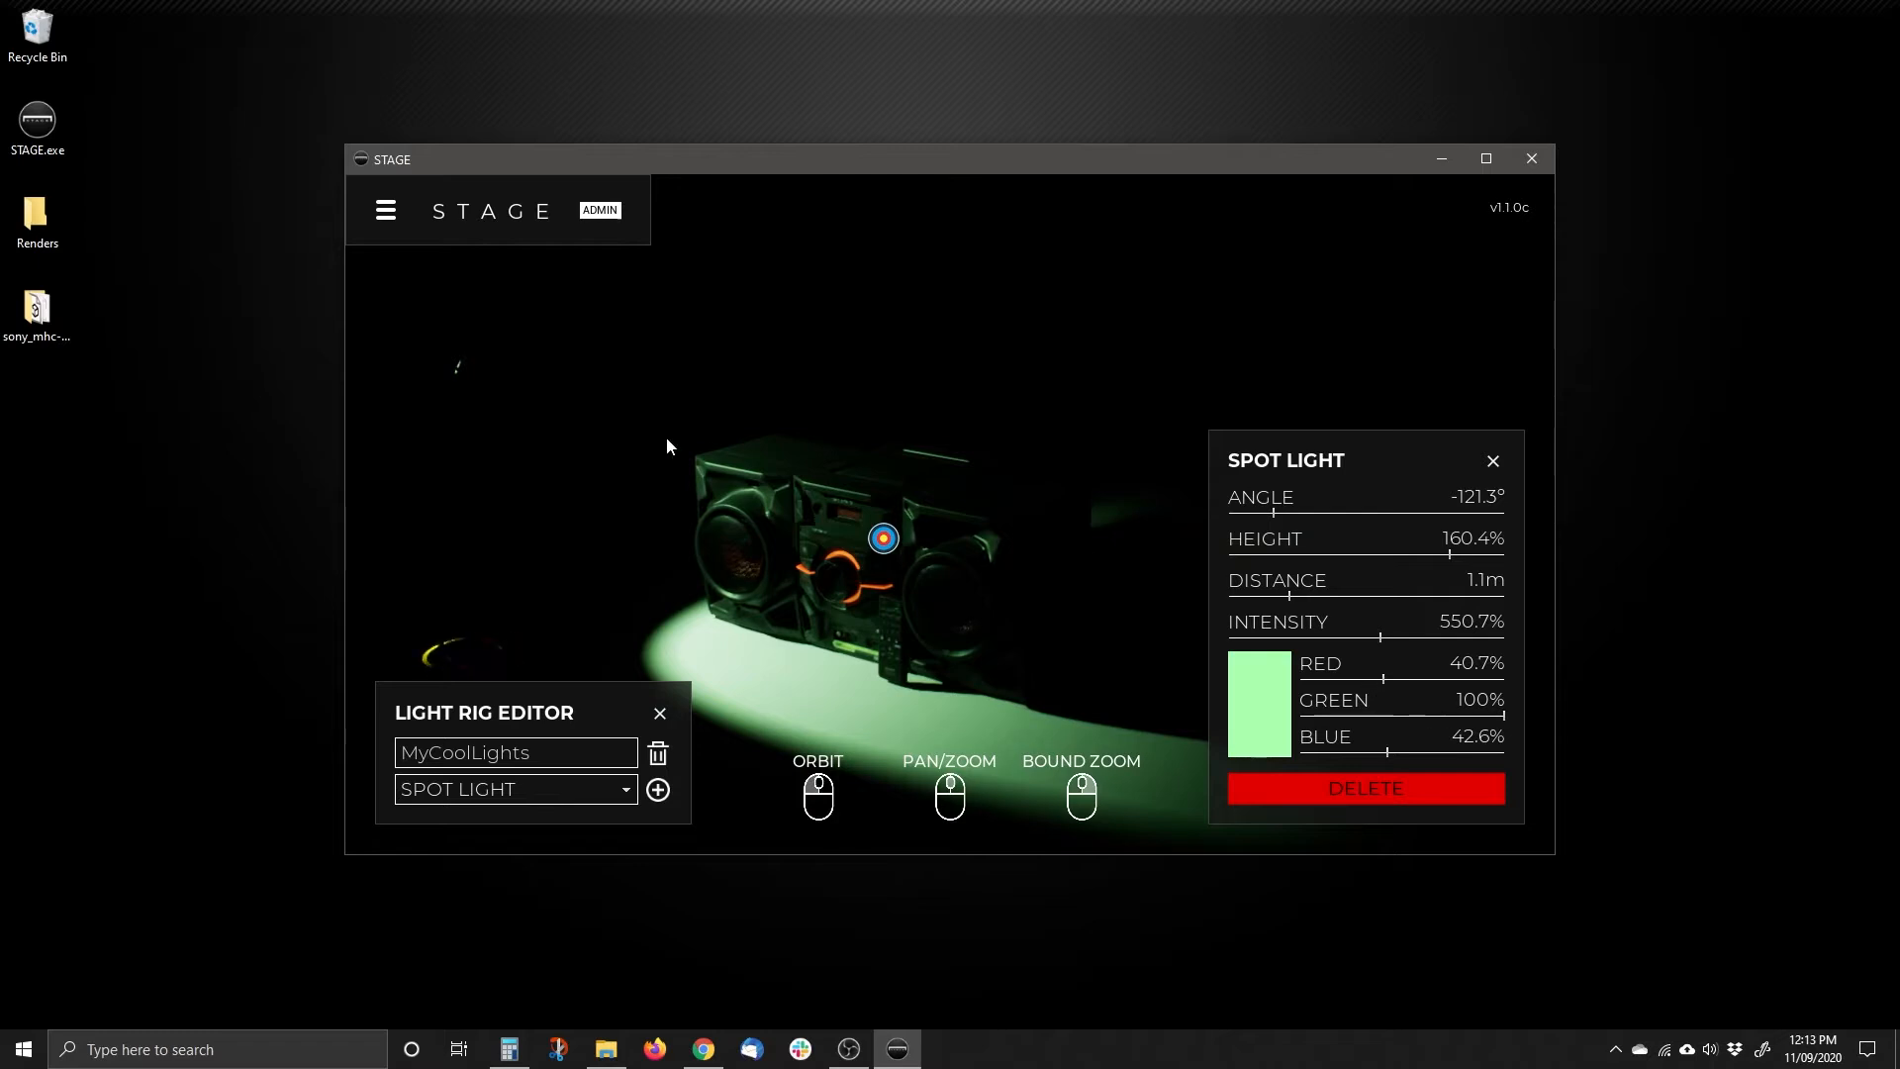
{"action": "left_click_drag", "start_coordinate": [689, 448], "coordinate": [614, 445]}
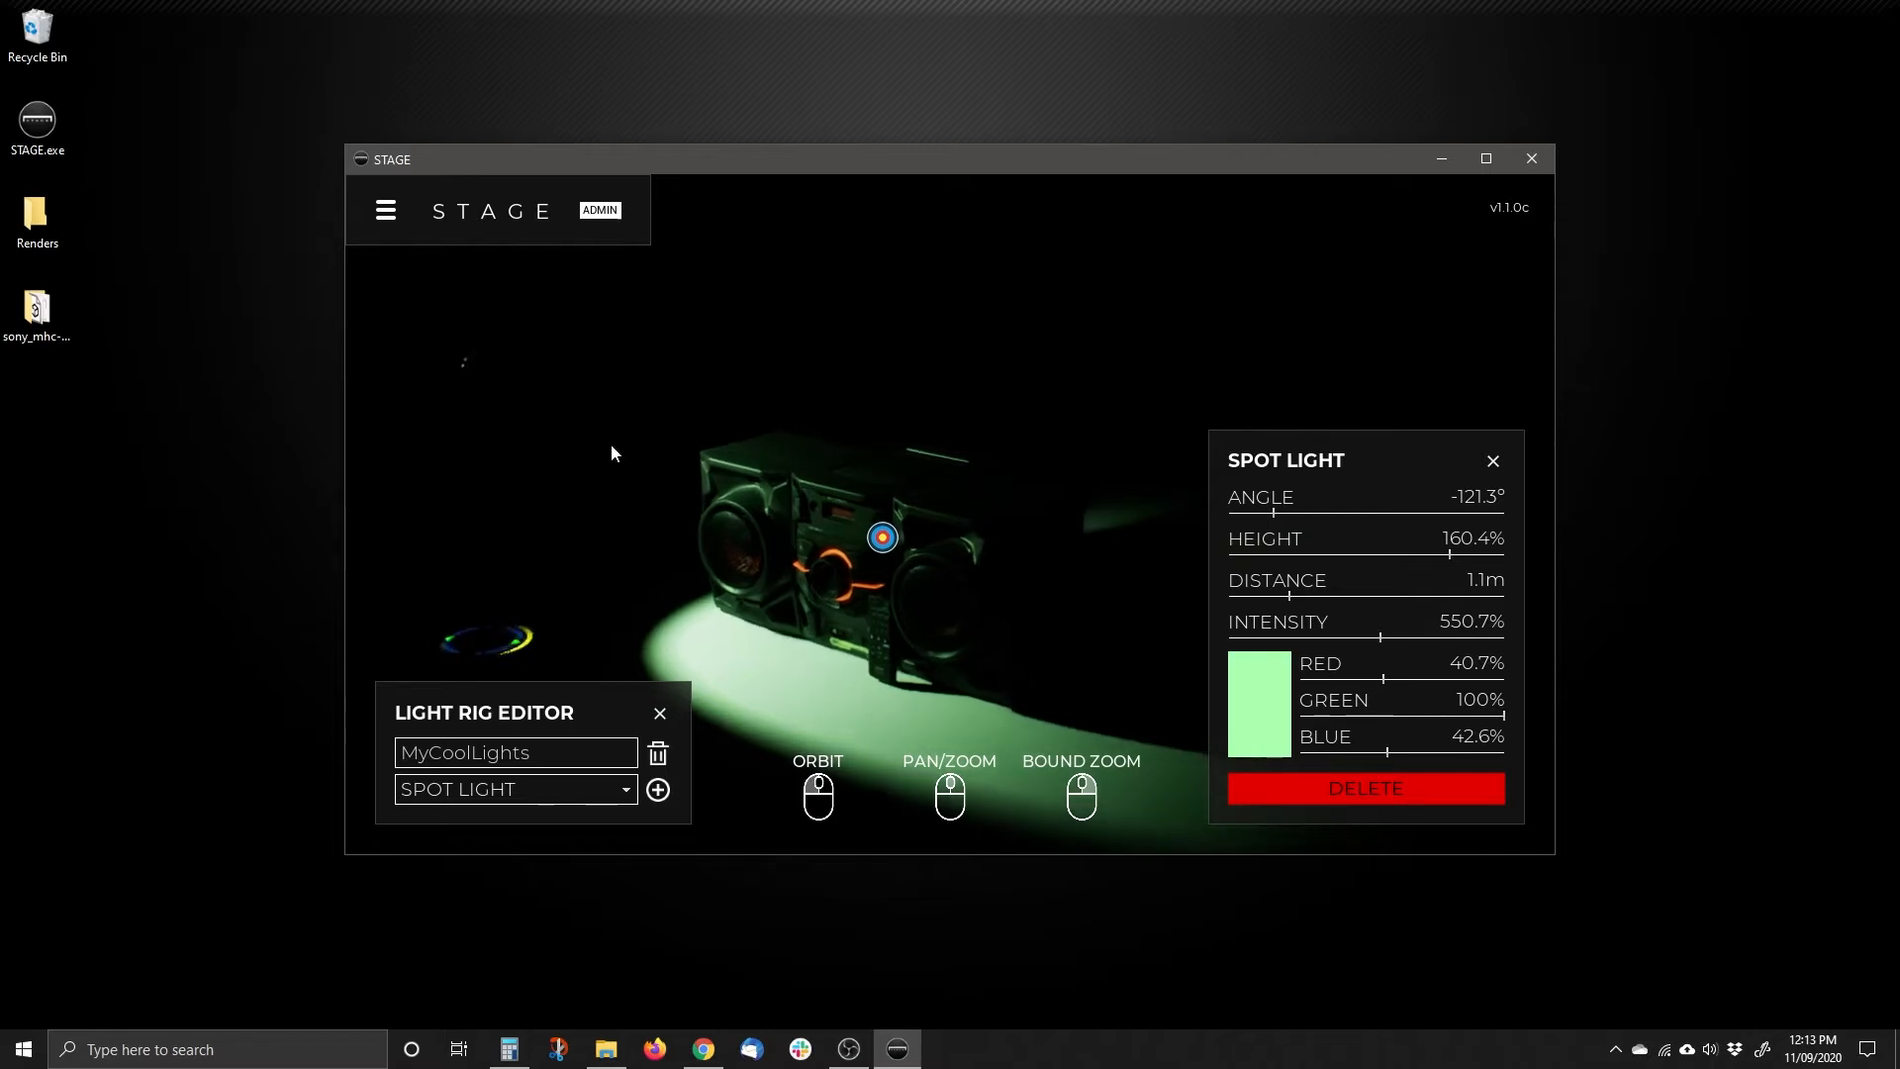
Delete the spot light and add a soft box to the rig.
{"action": "left_click", "coordinate": [1355, 789]}
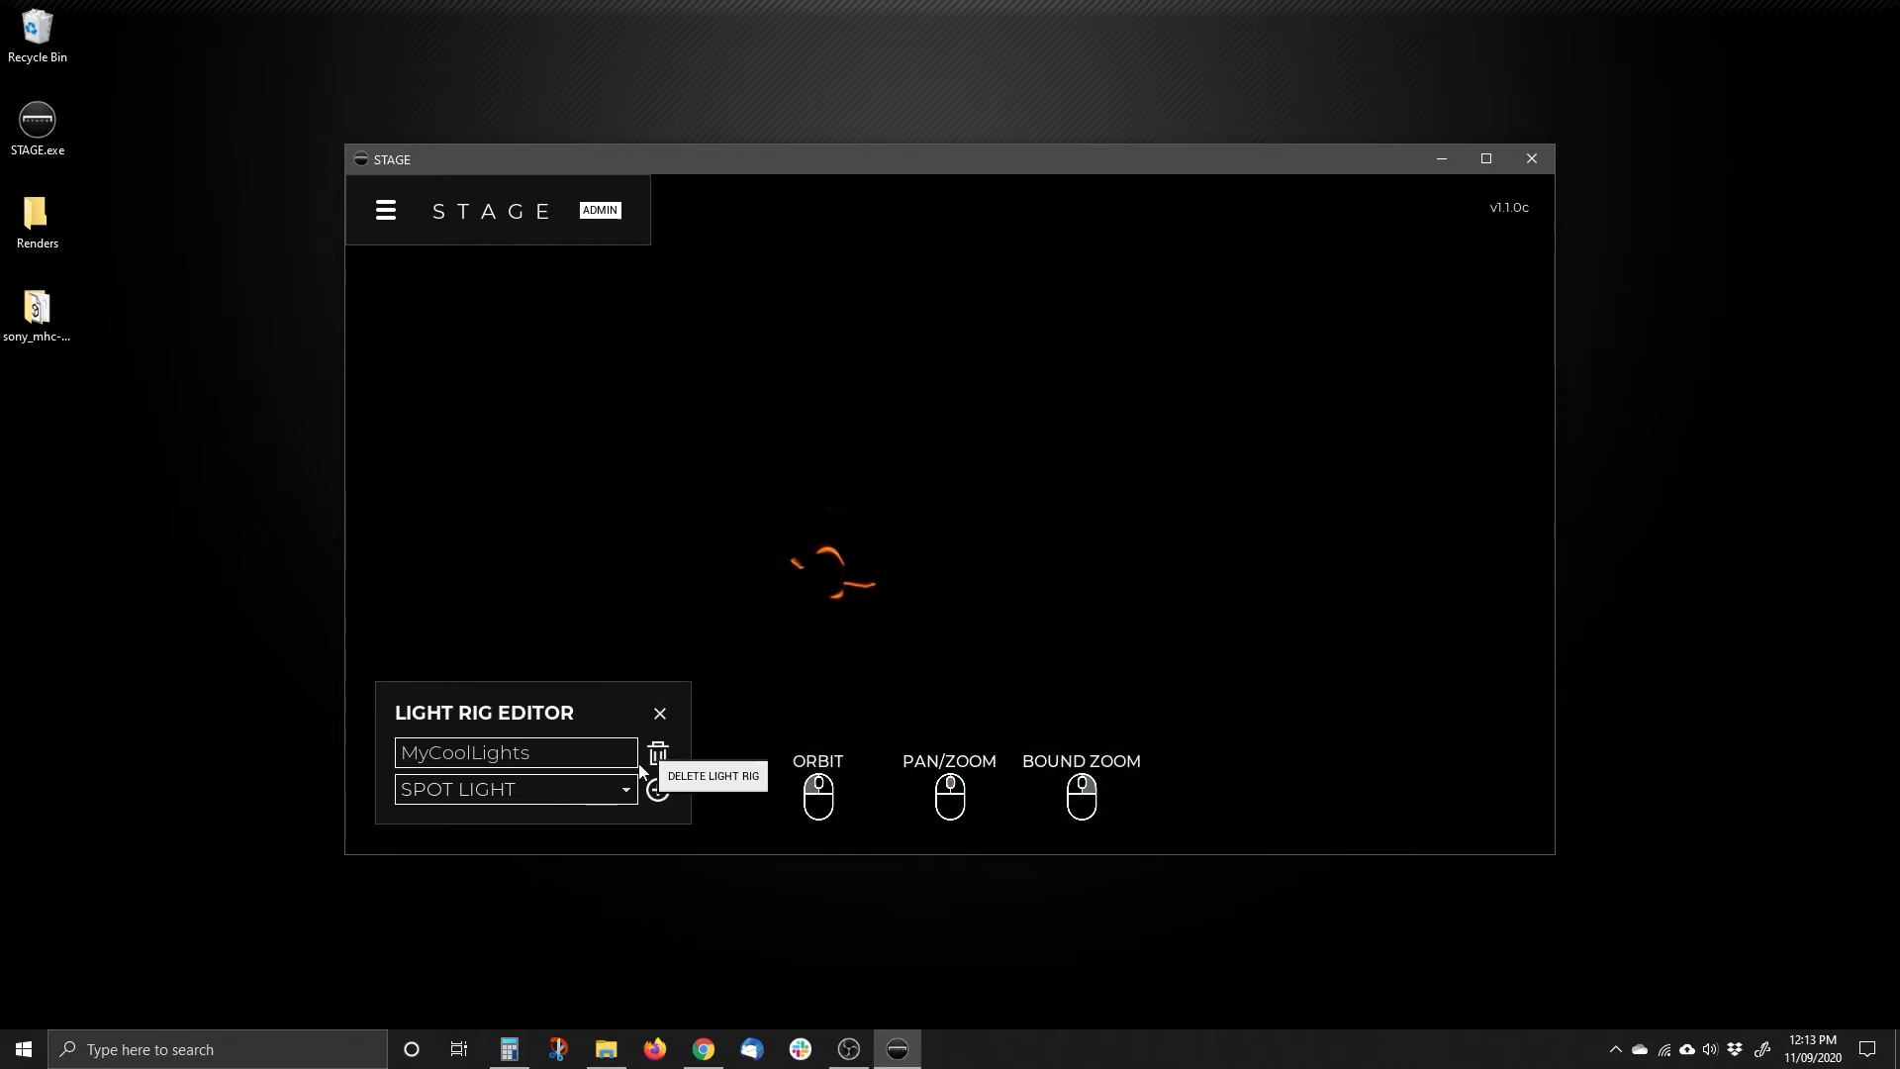
{"action": "left_click", "coordinate": [625, 789]}
{"action": "left_click", "coordinate": [536, 745]}
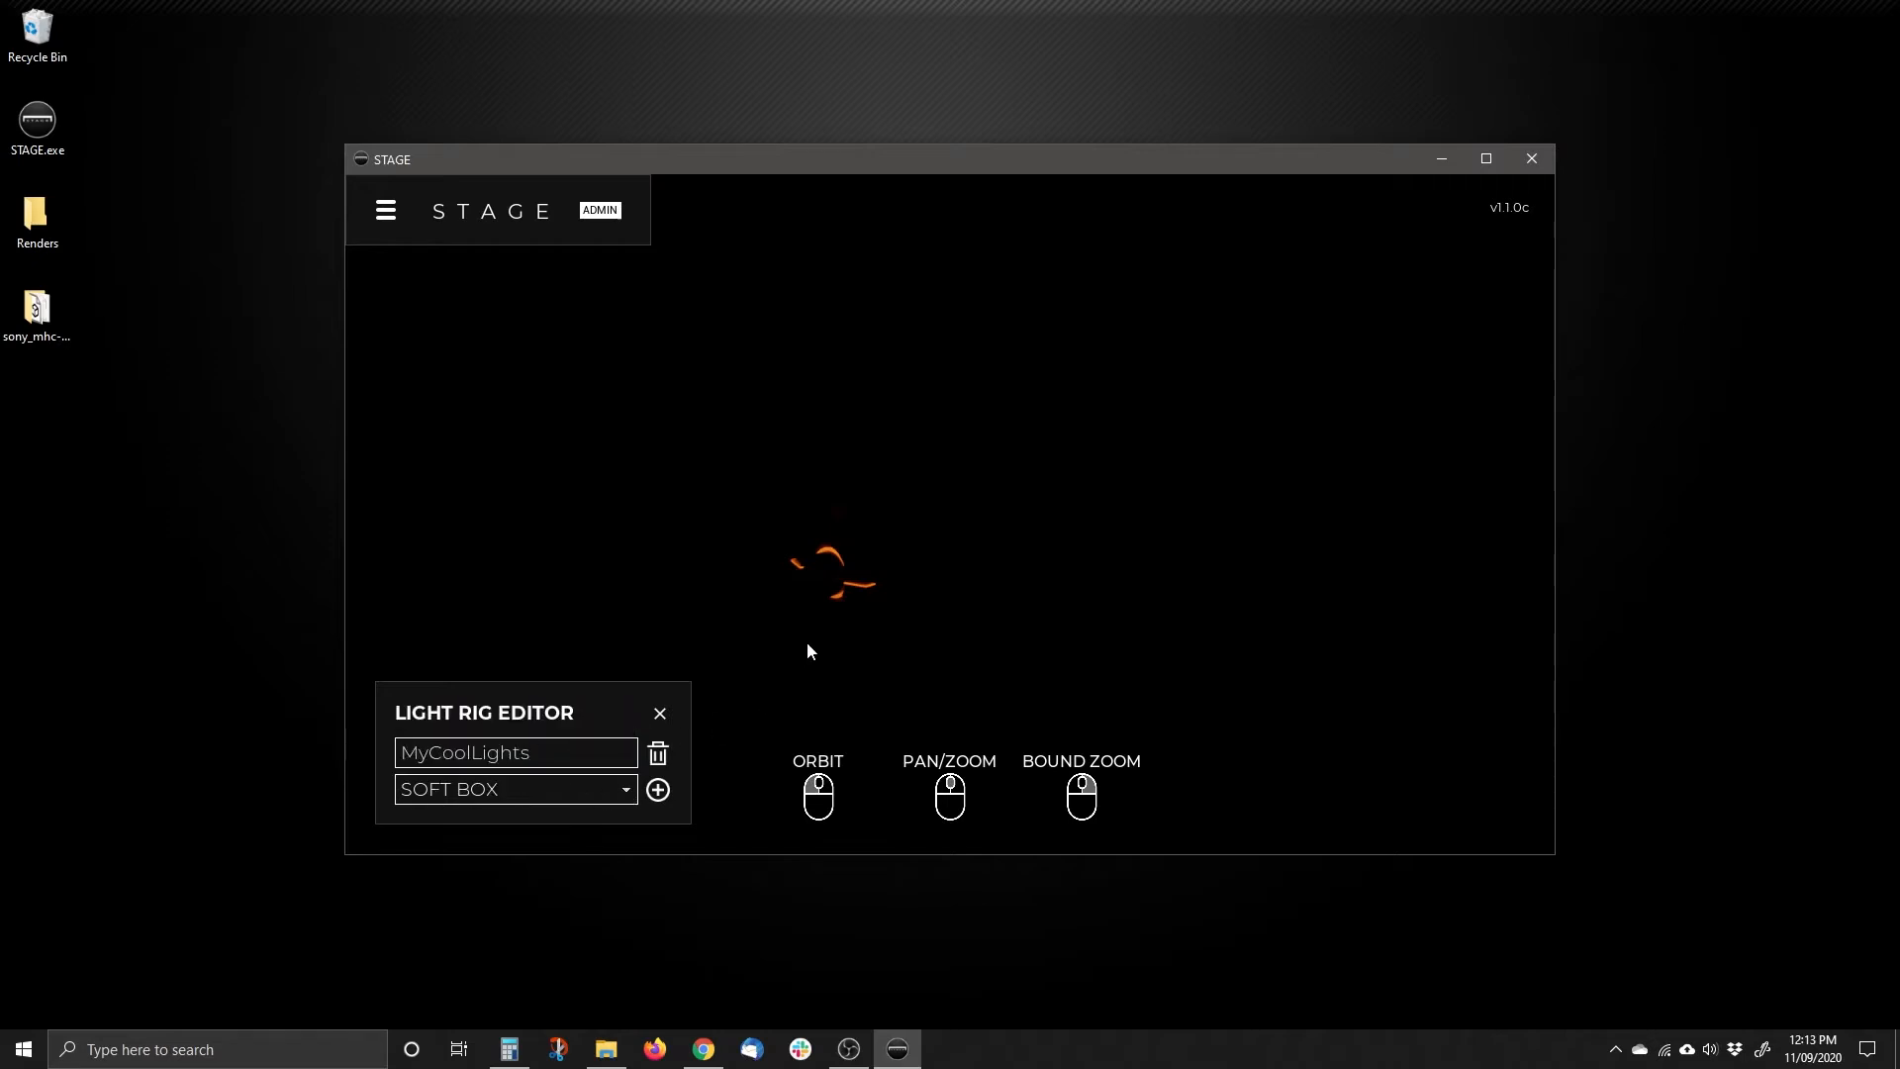
{"action": "left_click", "coordinate": [658, 790]}
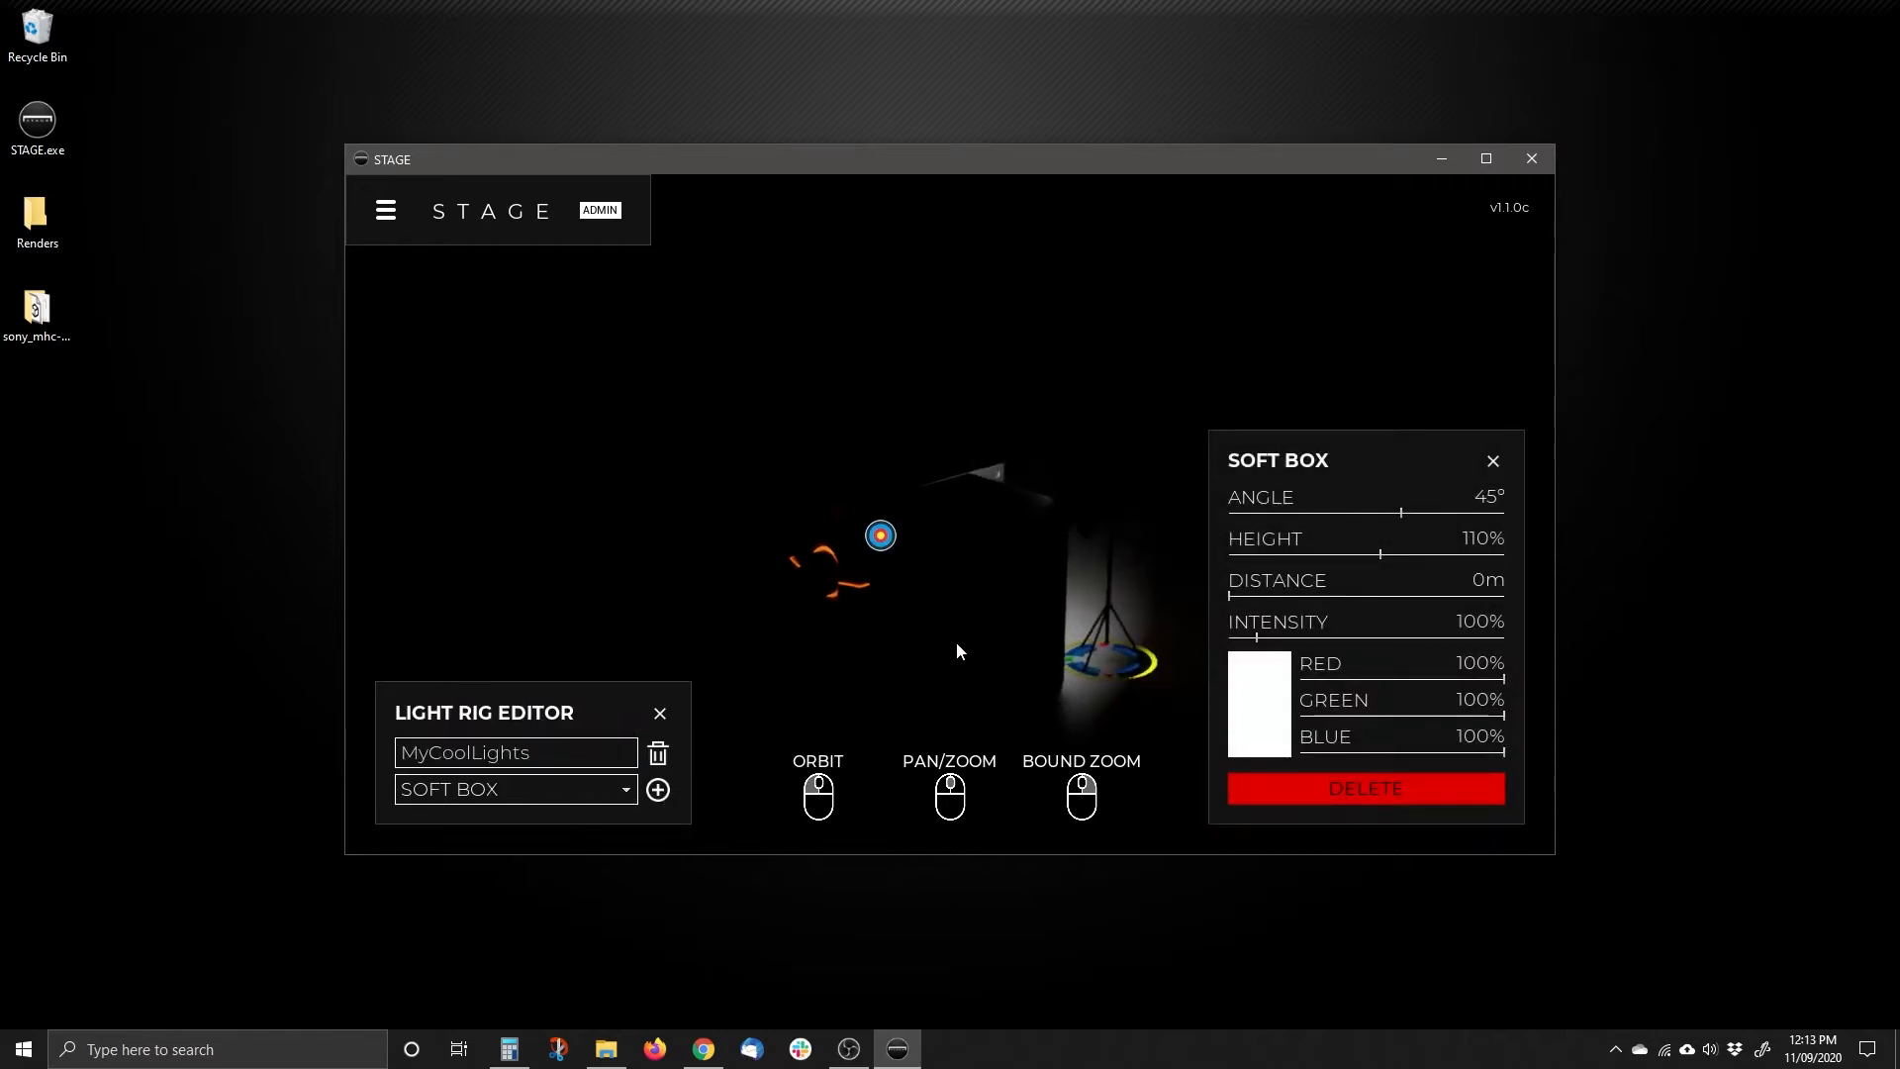
Move the soft box around the stereo to about -181.2° at 0 m, with height 138.1% and intensity 456.8%.
{"action": "left_click_drag", "start_coordinate": [1071, 693], "coordinate": [534, 665]}
{"action": "left_click_drag", "start_coordinate": [710, 614], "coordinate": [1014, 614]}
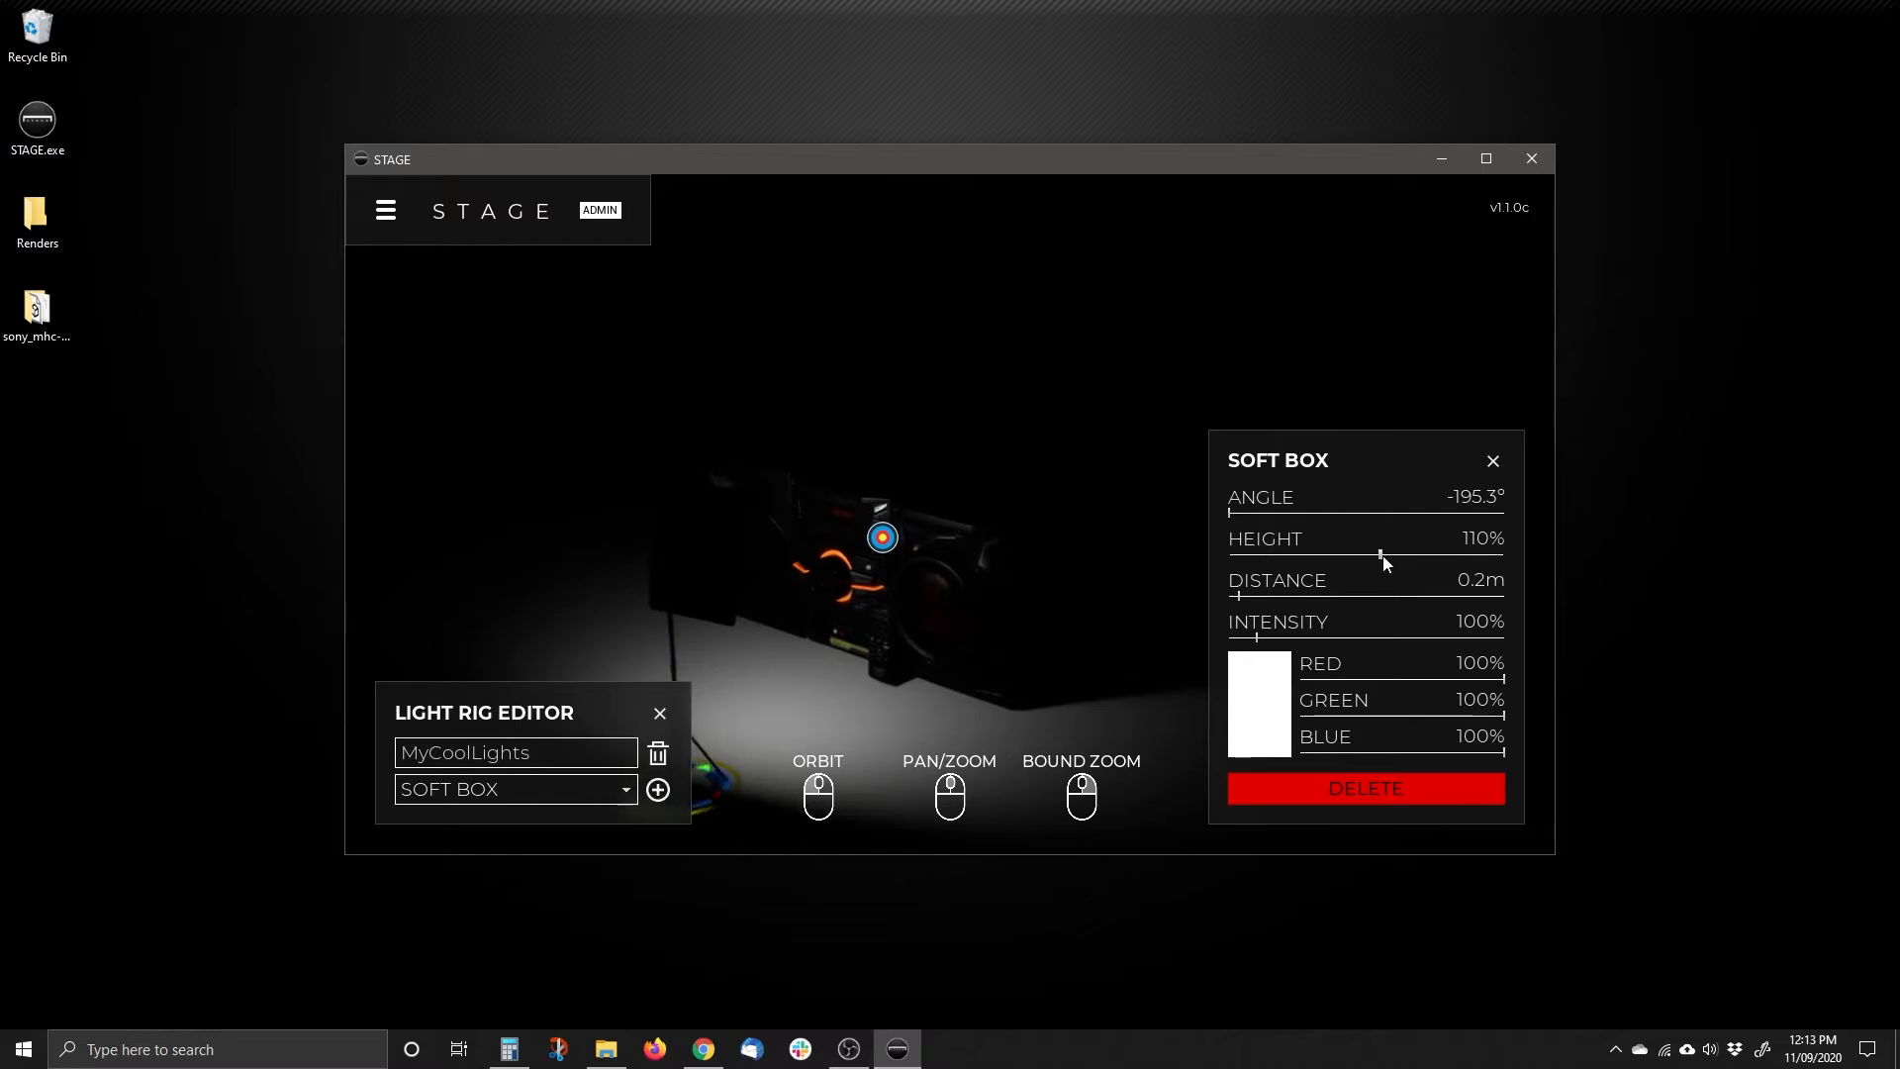
{"action": "left_click_drag", "start_coordinate": [1379, 553], "coordinate": [1420, 551]}
{"action": "left_click_drag", "start_coordinate": [1257, 631], "coordinate": [1355, 637]}
{"action": "left_click_drag", "start_coordinate": [1073, 643], "coordinate": [1089, 729]}
{"action": "mouse_move", "coordinate": [976, 681]}
{"action": "left_mouse_down"}
{"action": "mouse_move", "coordinate": [897, 598]}
{"action": "mouse_move", "coordinate": [962, 643]}
{"action": "mouse_move", "coordinate": [1142, 597]}
{"action": "mouse_move", "coordinate": [839, 402]}
{"action": "mouse_move", "coordinate": [624, 673]}
{"action": "mouse_move", "coordinate": [1136, 698]}
{"action": "mouse_move", "coordinate": [835, 436]}
{"action": "mouse_move", "coordinate": [763, 721]}
{"action": "mouse_move", "coordinate": [851, 623]}
{"action": "left_mouse_up"}
{"action": "mouse_move", "coordinate": [823, 740]}
{"action": "left_mouse_down"}
{"action": "mouse_move", "coordinate": [930, 710]}
{"action": "mouse_move", "coordinate": [1096, 704]}
{"action": "mouse_move", "coordinate": [1006, 618]}
{"action": "mouse_move", "coordinate": [1048, 633]}
{"action": "mouse_move", "coordinate": [784, 646]}
{"action": "mouse_move", "coordinate": [859, 538]}
{"action": "mouse_move", "coordinate": [1077, 650]}
{"action": "mouse_move", "coordinate": [1210, 615]}
{"action": "mouse_move", "coordinate": [978, 591]}
{"action": "mouse_move", "coordinate": [910, 609]}
{"action": "left_mouse_up"}
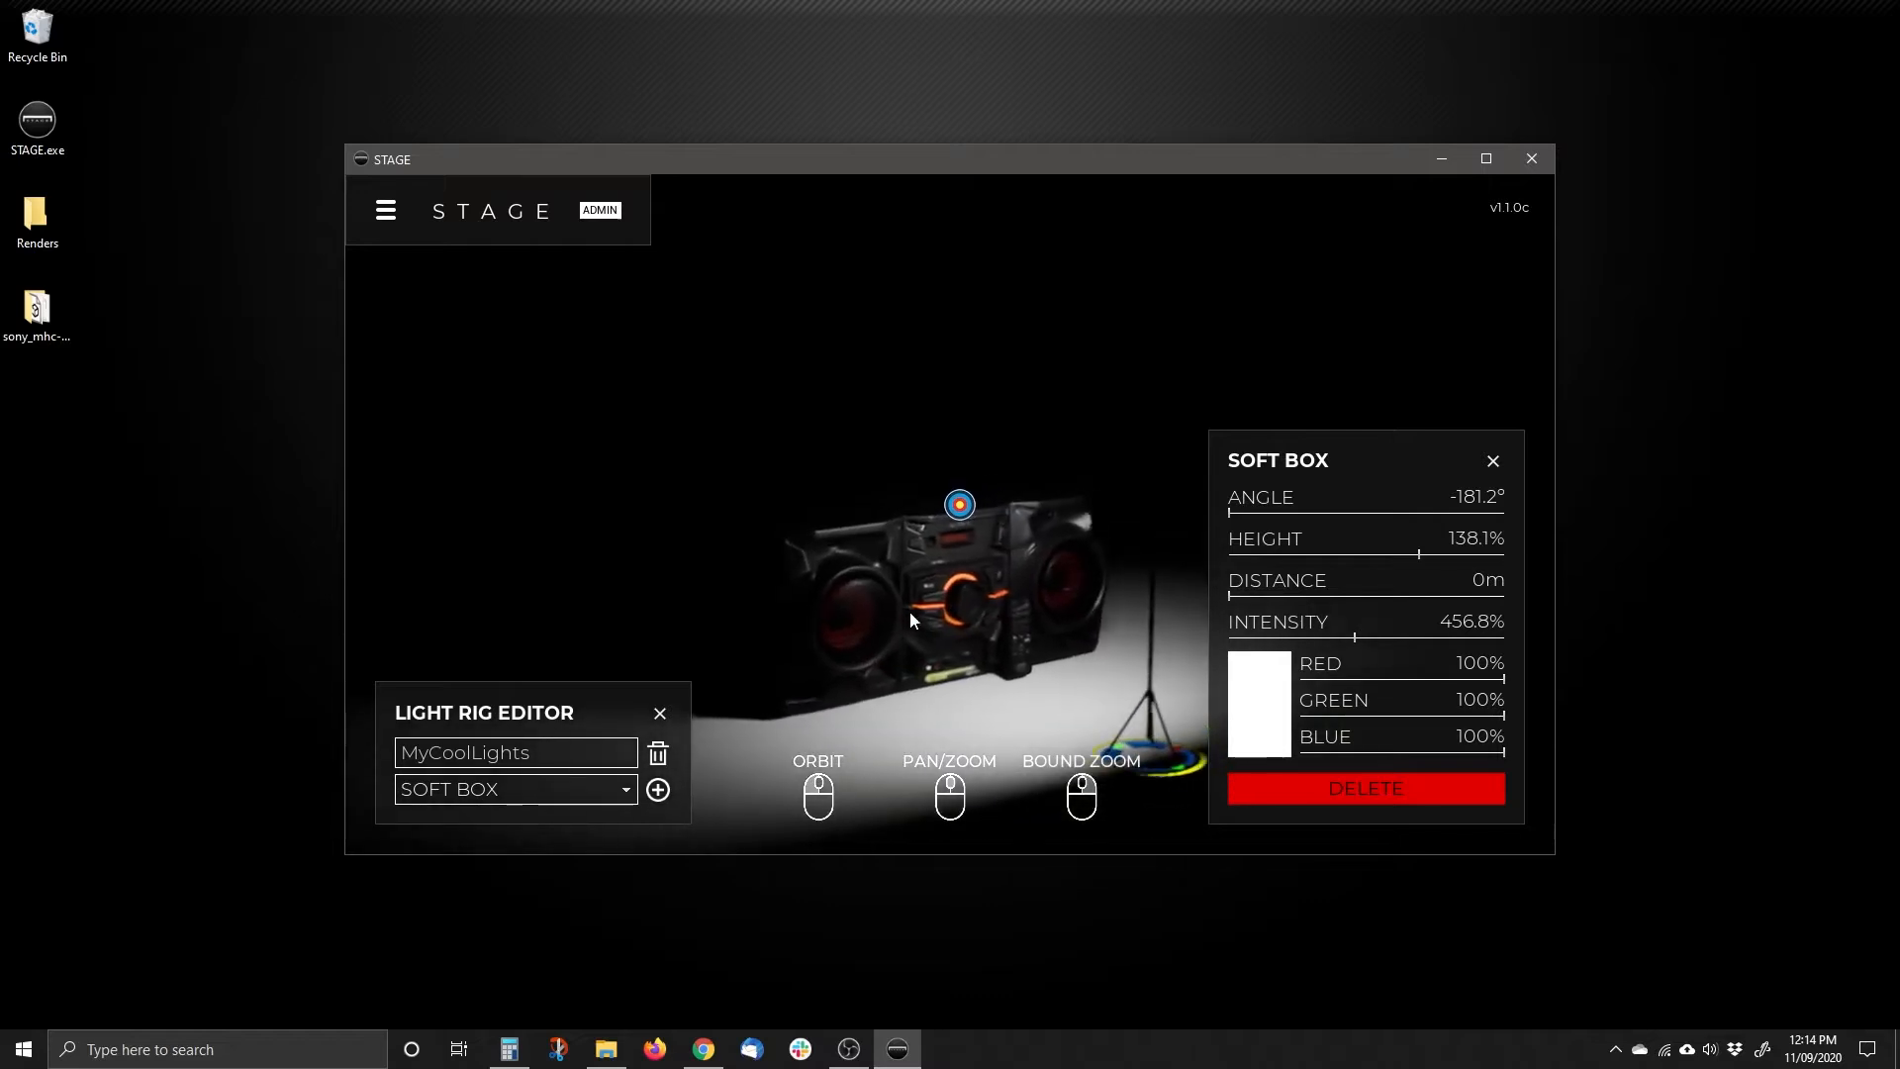
Delete the soft box and add an overhead light to the rig.
{"action": "left_click", "coordinate": [1381, 787]}
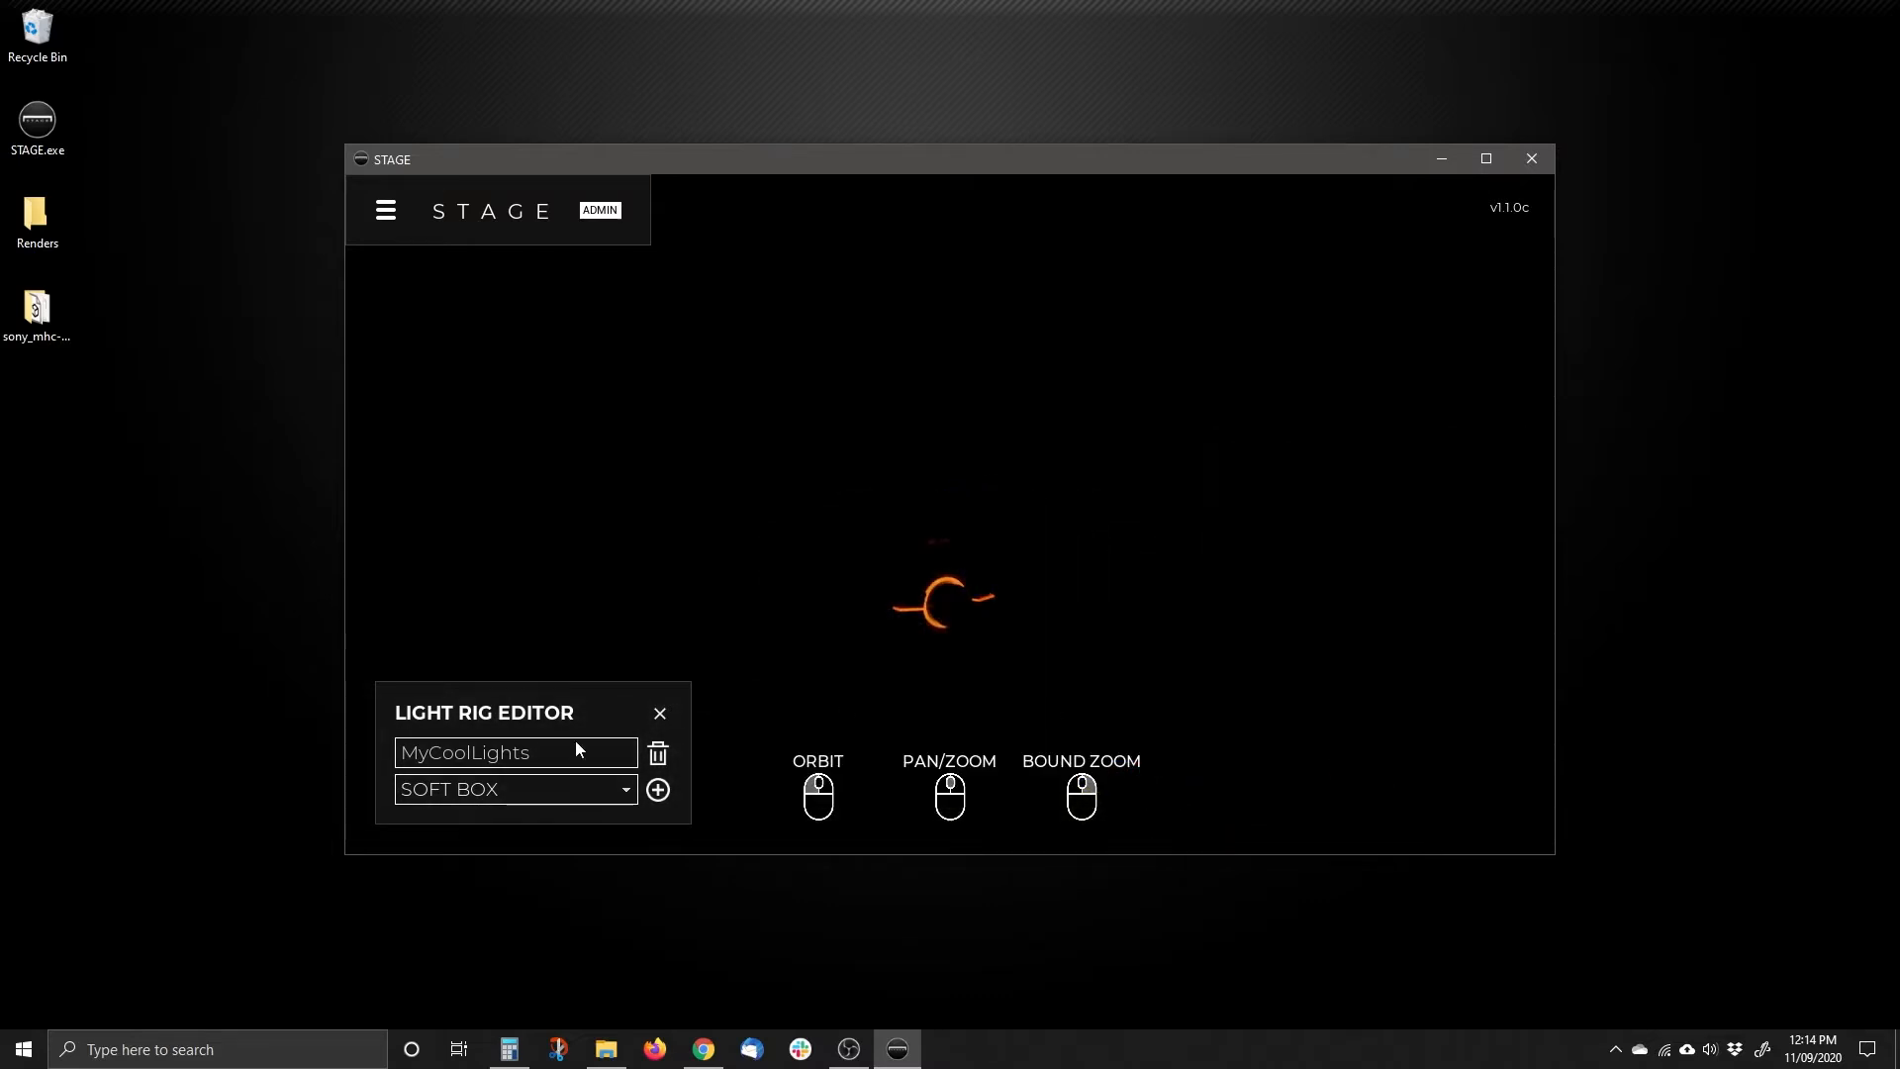
{"action": "left_click", "coordinate": [588, 804]}
{"action": "left_click", "coordinate": [598, 763]}
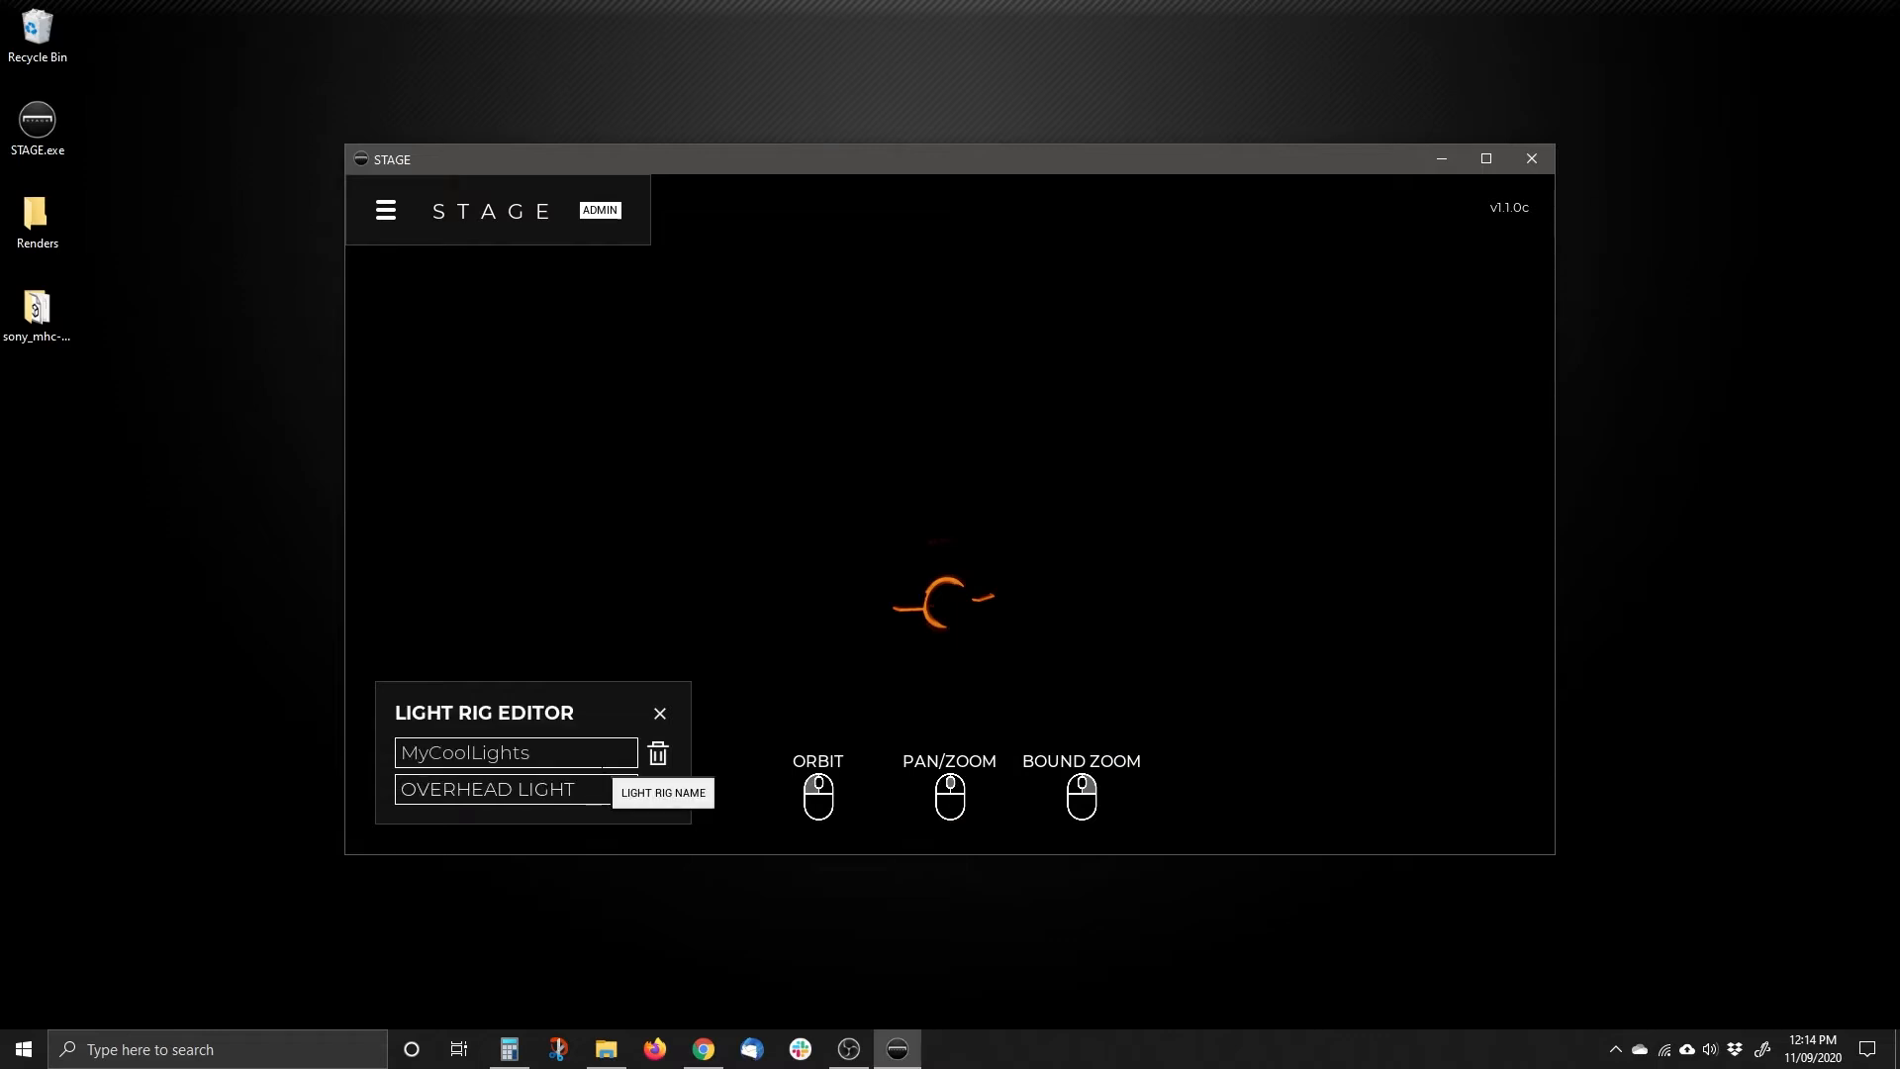
{"action": "left_click", "coordinate": [660, 790]}
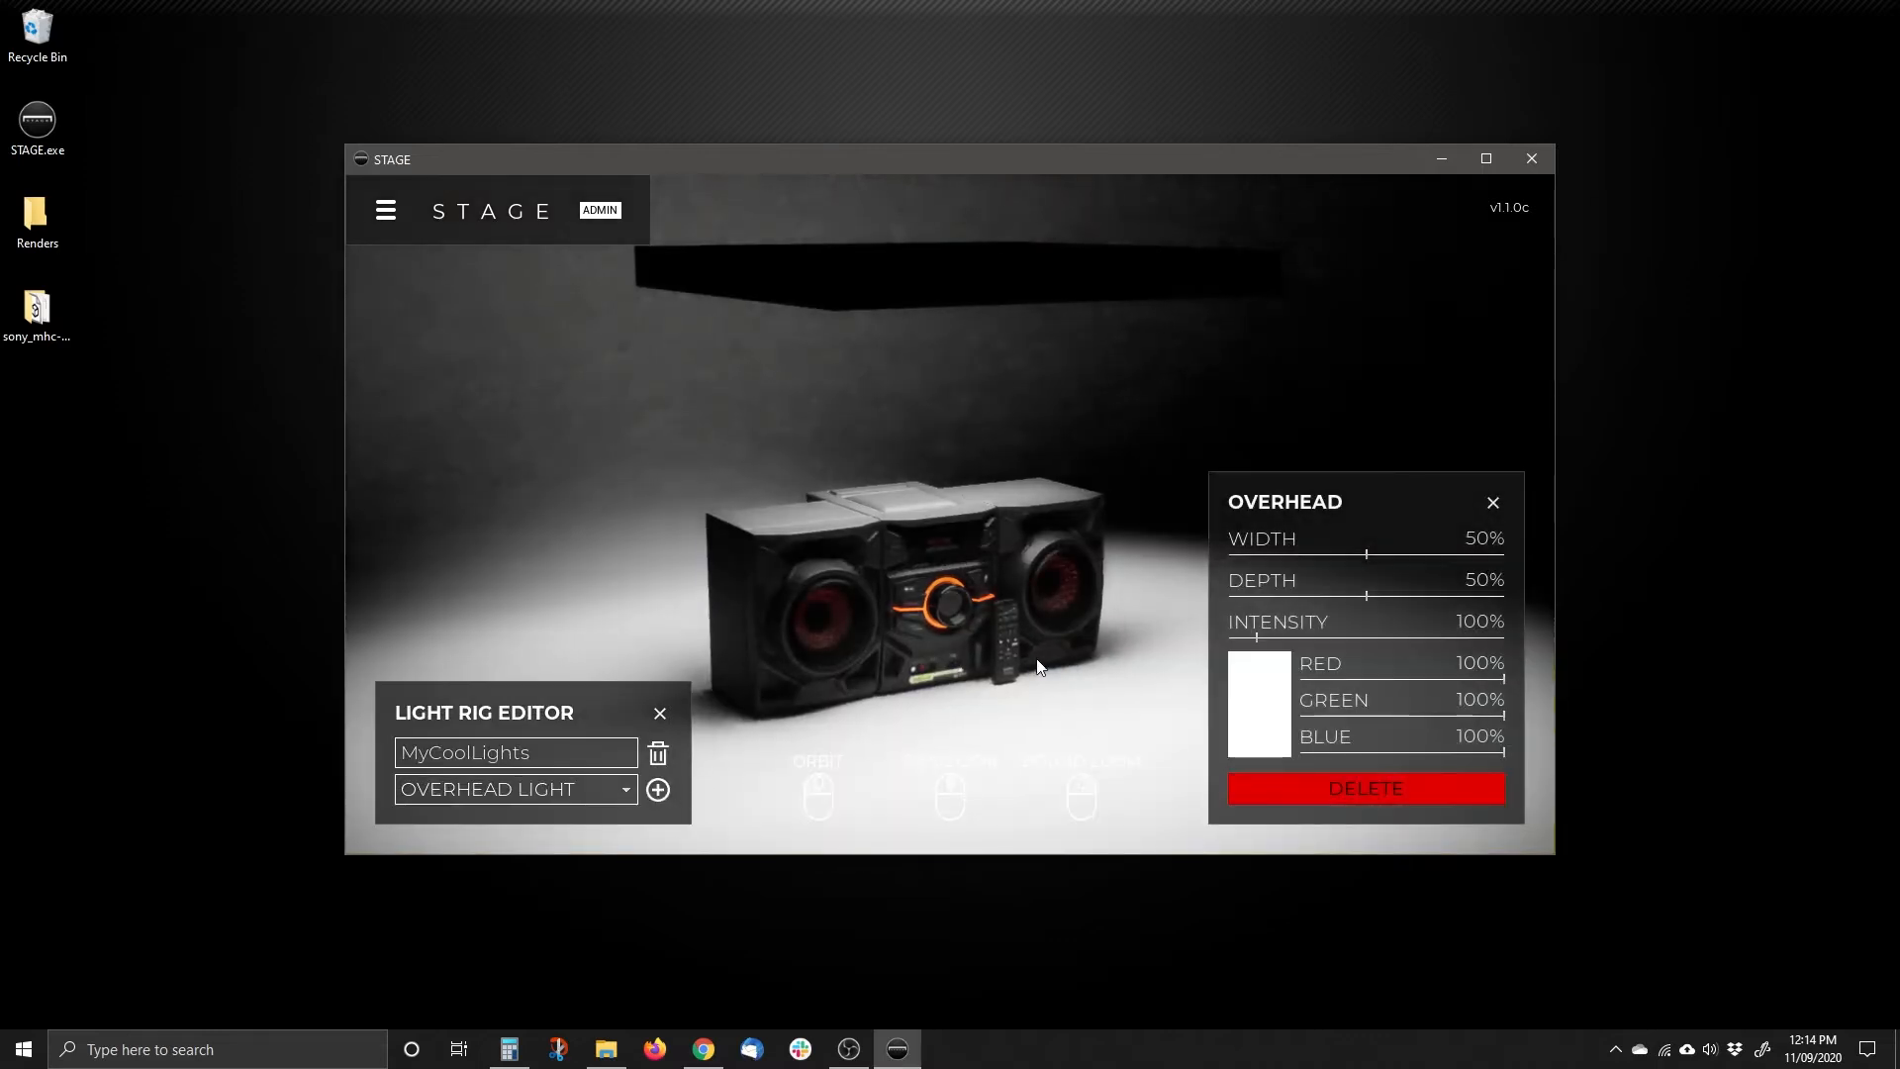
Shrink the overhead light to a width of 20.5% and a depth of 10.9%.
{"action": "scroll", "coordinate": [889, 605], "scroll_direction": "up", "scroll_amount": 5}
{"action": "left_click_drag", "start_coordinate": [907, 668], "coordinate": [1077, 279]}
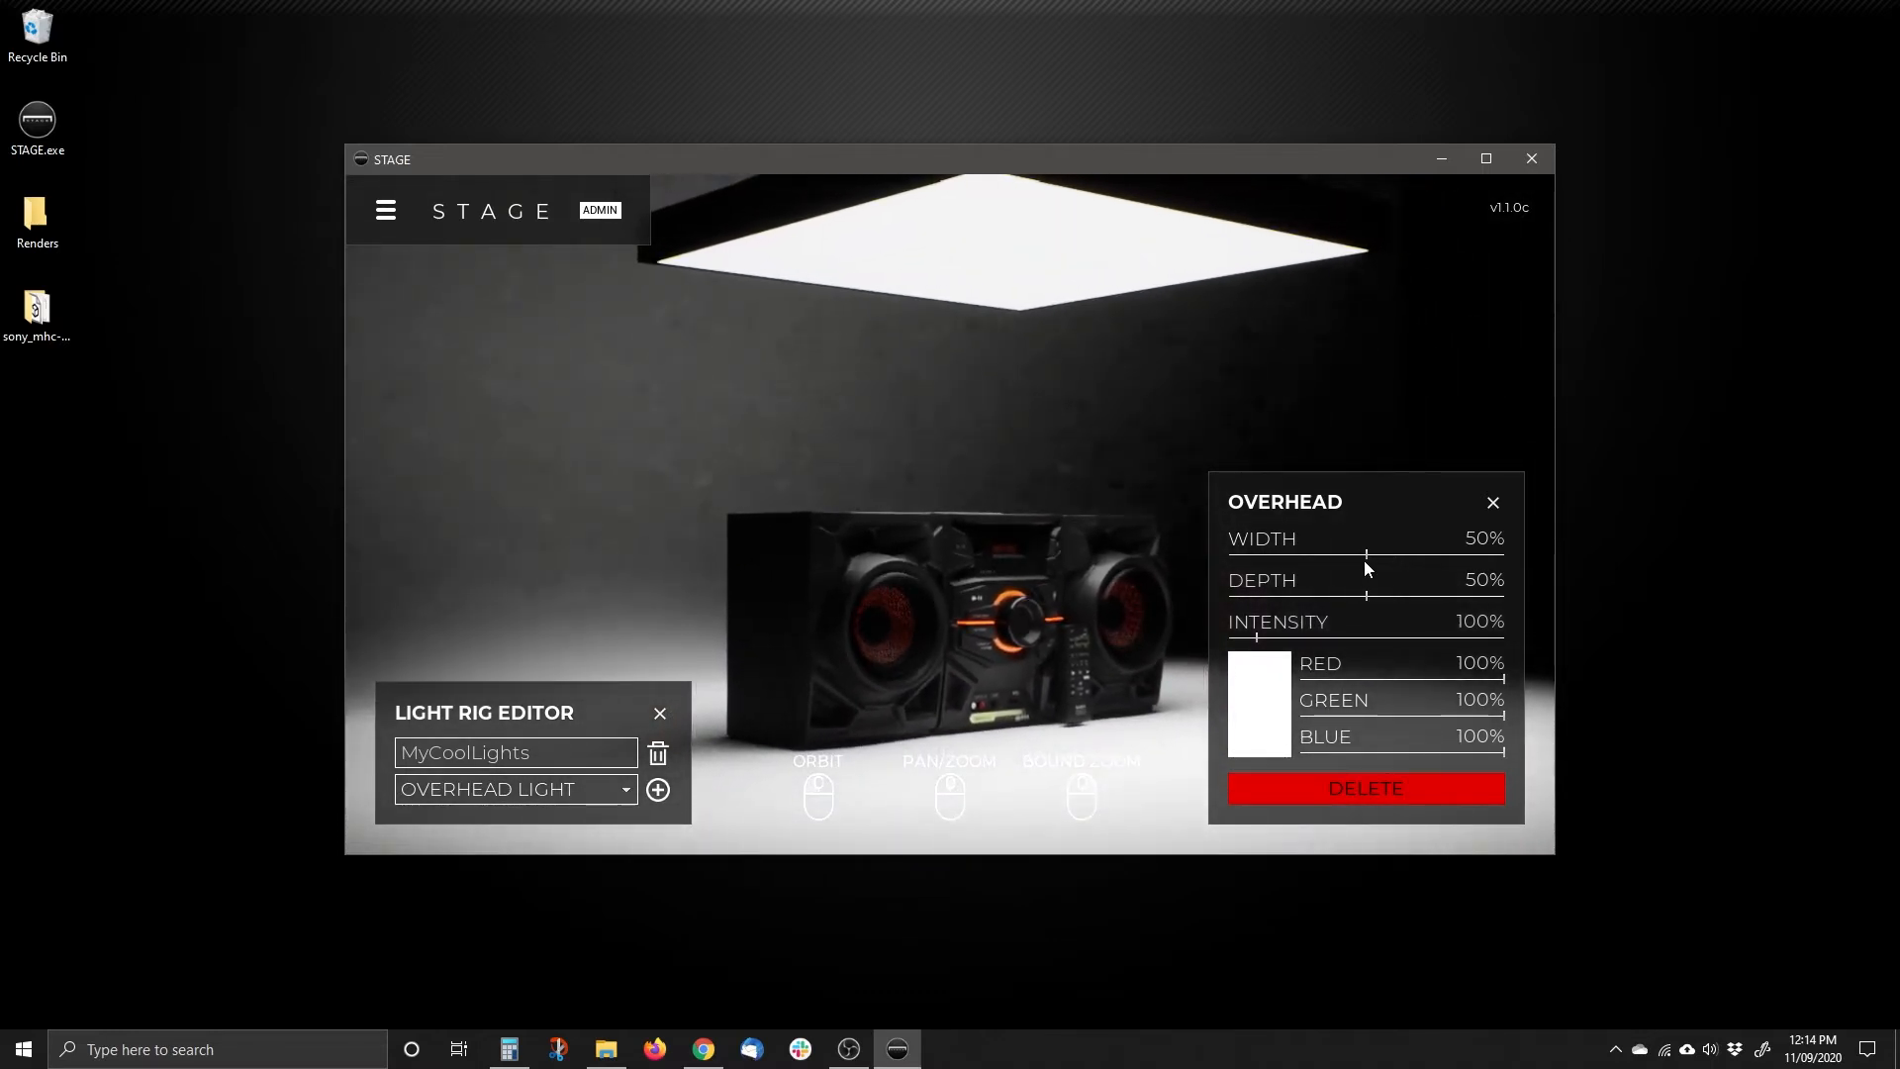
{"action": "left_click_drag", "start_coordinate": [1366, 557], "coordinate": [1284, 601]}
{"action": "left_click", "coordinate": [1426, 545]}
{"action": "left_click_drag", "start_coordinate": [1431, 555], "coordinate": [1265, 604]}
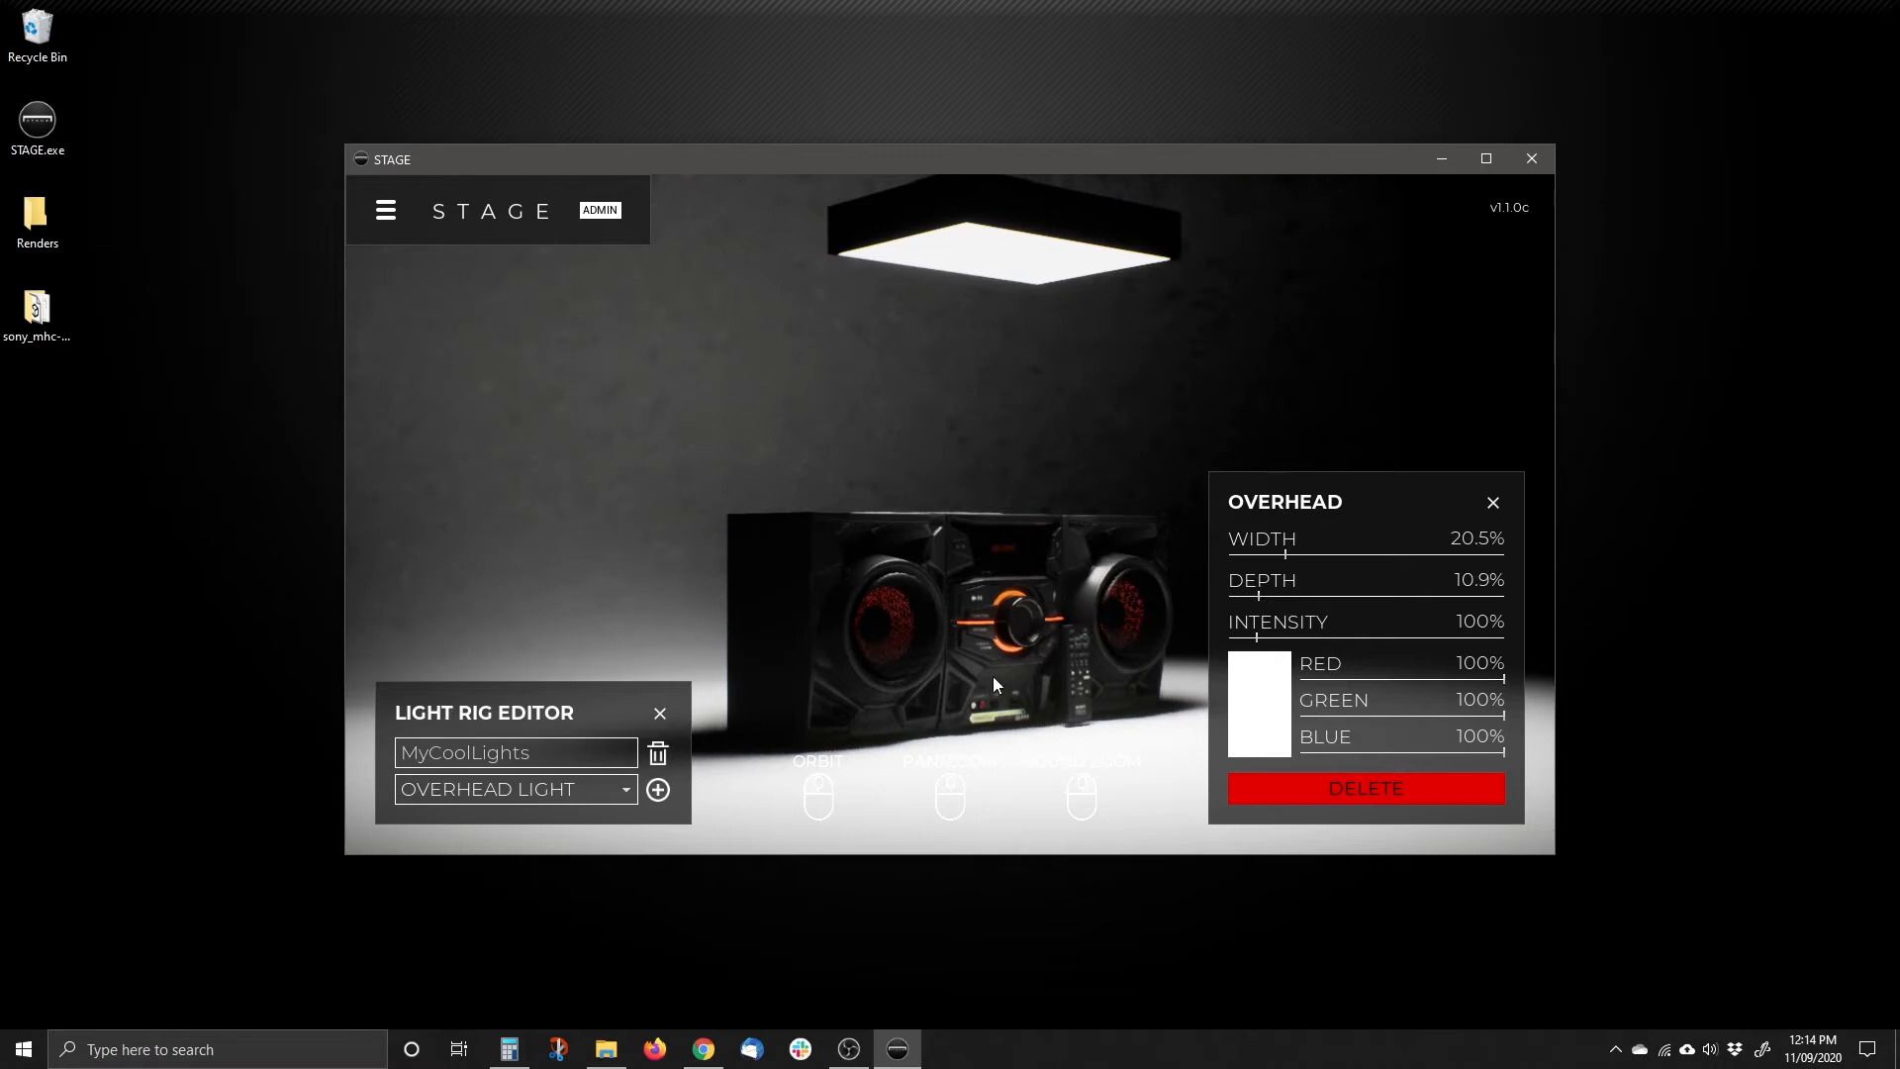
Enlarge the overhead light to a width of 77% and a depth of 61.2%.
{"action": "left_click_drag", "start_coordinate": [1093, 732], "coordinate": [965, 611]}
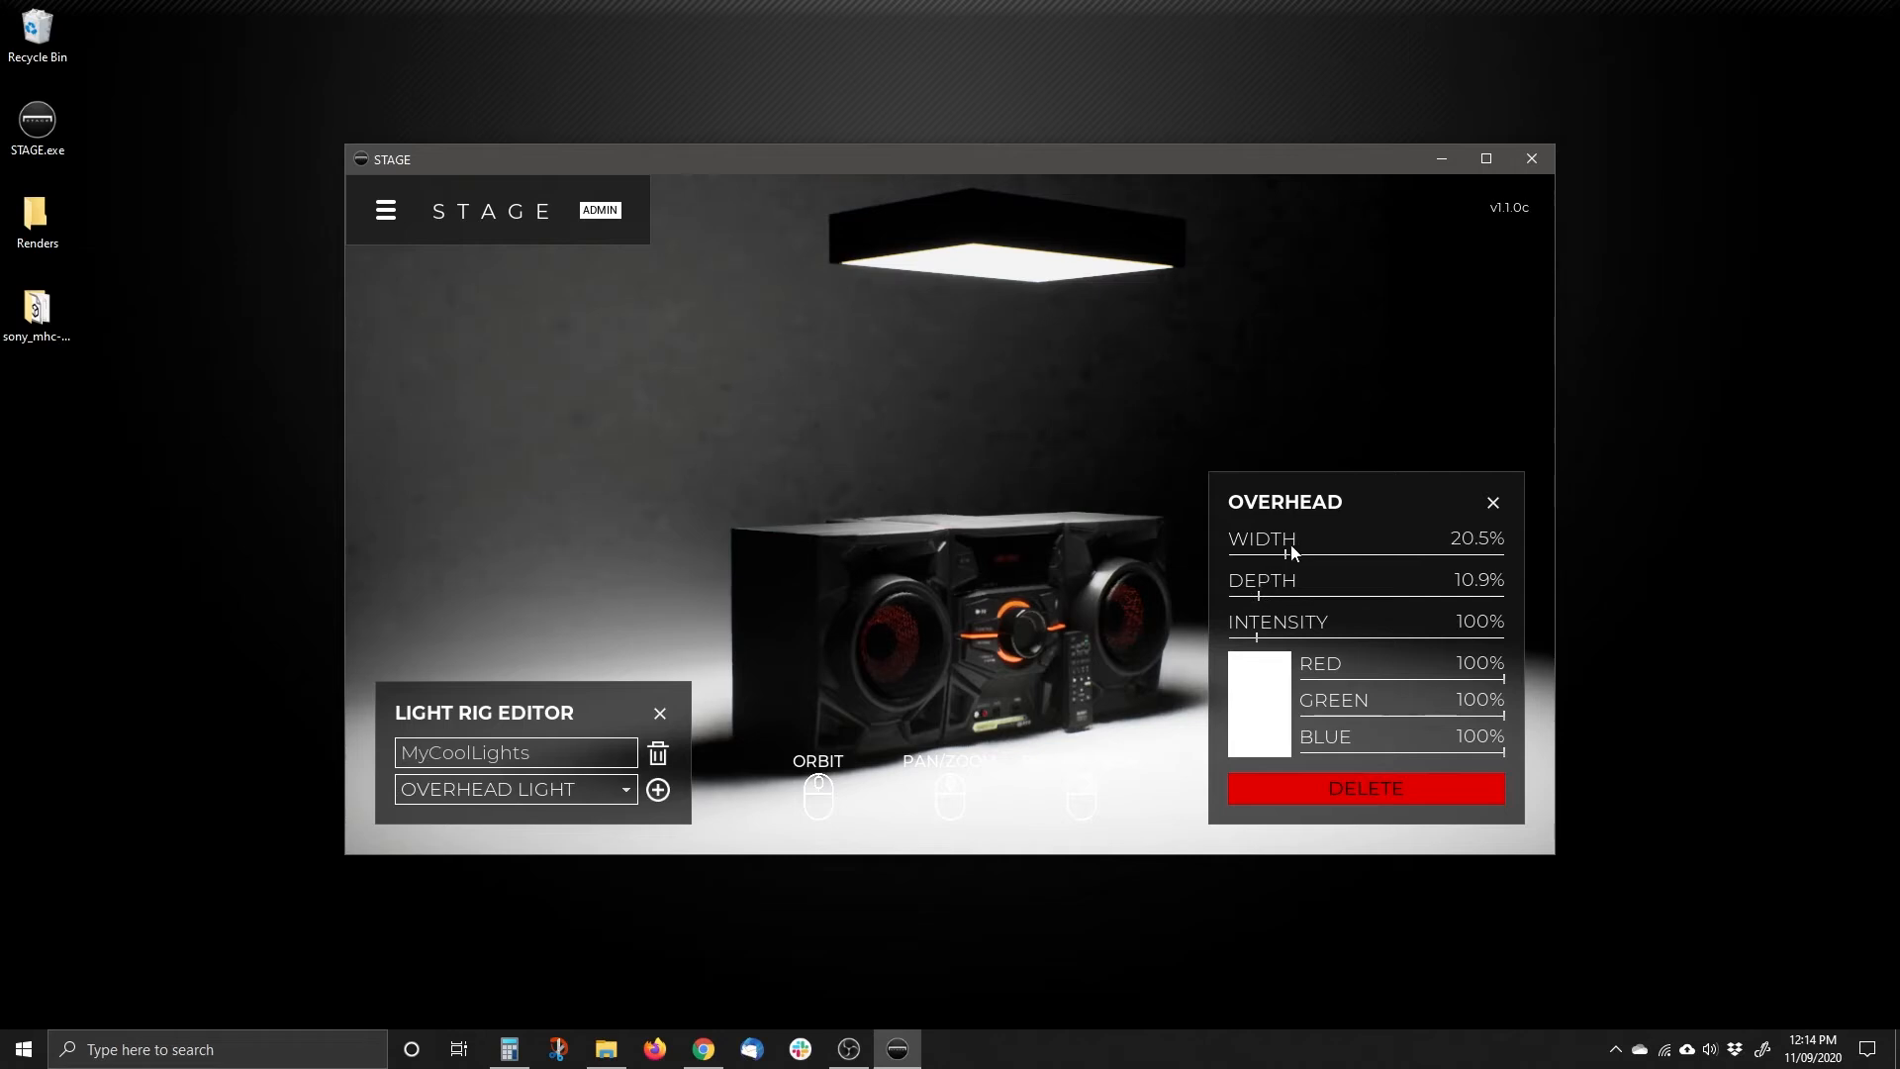
{"action": "left_click_drag", "start_coordinate": [1288, 555], "coordinate": [1441, 544]}
{"action": "left_click_drag", "start_coordinate": [1271, 605], "coordinate": [1378, 606]}
{"action": "mouse_move", "coordinate": [950, 584]}
{"action": "left_mouse_down"}
{"action": "mouse_move", "coordinate": [907, 567]}
{"action": "mouse_move", "coordinate": [900, 656]}
{"action": "mouse_move", "coordinate": [913, 619]}
{"action": "mouse_move", "coordinate": [738, 626]}
{"action": "mouse_move", "coordinate": [863, 626]}
{"action": "mouse_move", "coordinate": [905, 615]}
{"action": "mouse_move", "coordinate": [863, 607]}
{"action": "mouse_move", "coordinate": [970, 580]}
{"action": "mouse_move", "coordinate": [924, 594]}
{"action": "mouse_move", "coordinate": [965, 601]}
{"action": "left_mouse_up"}
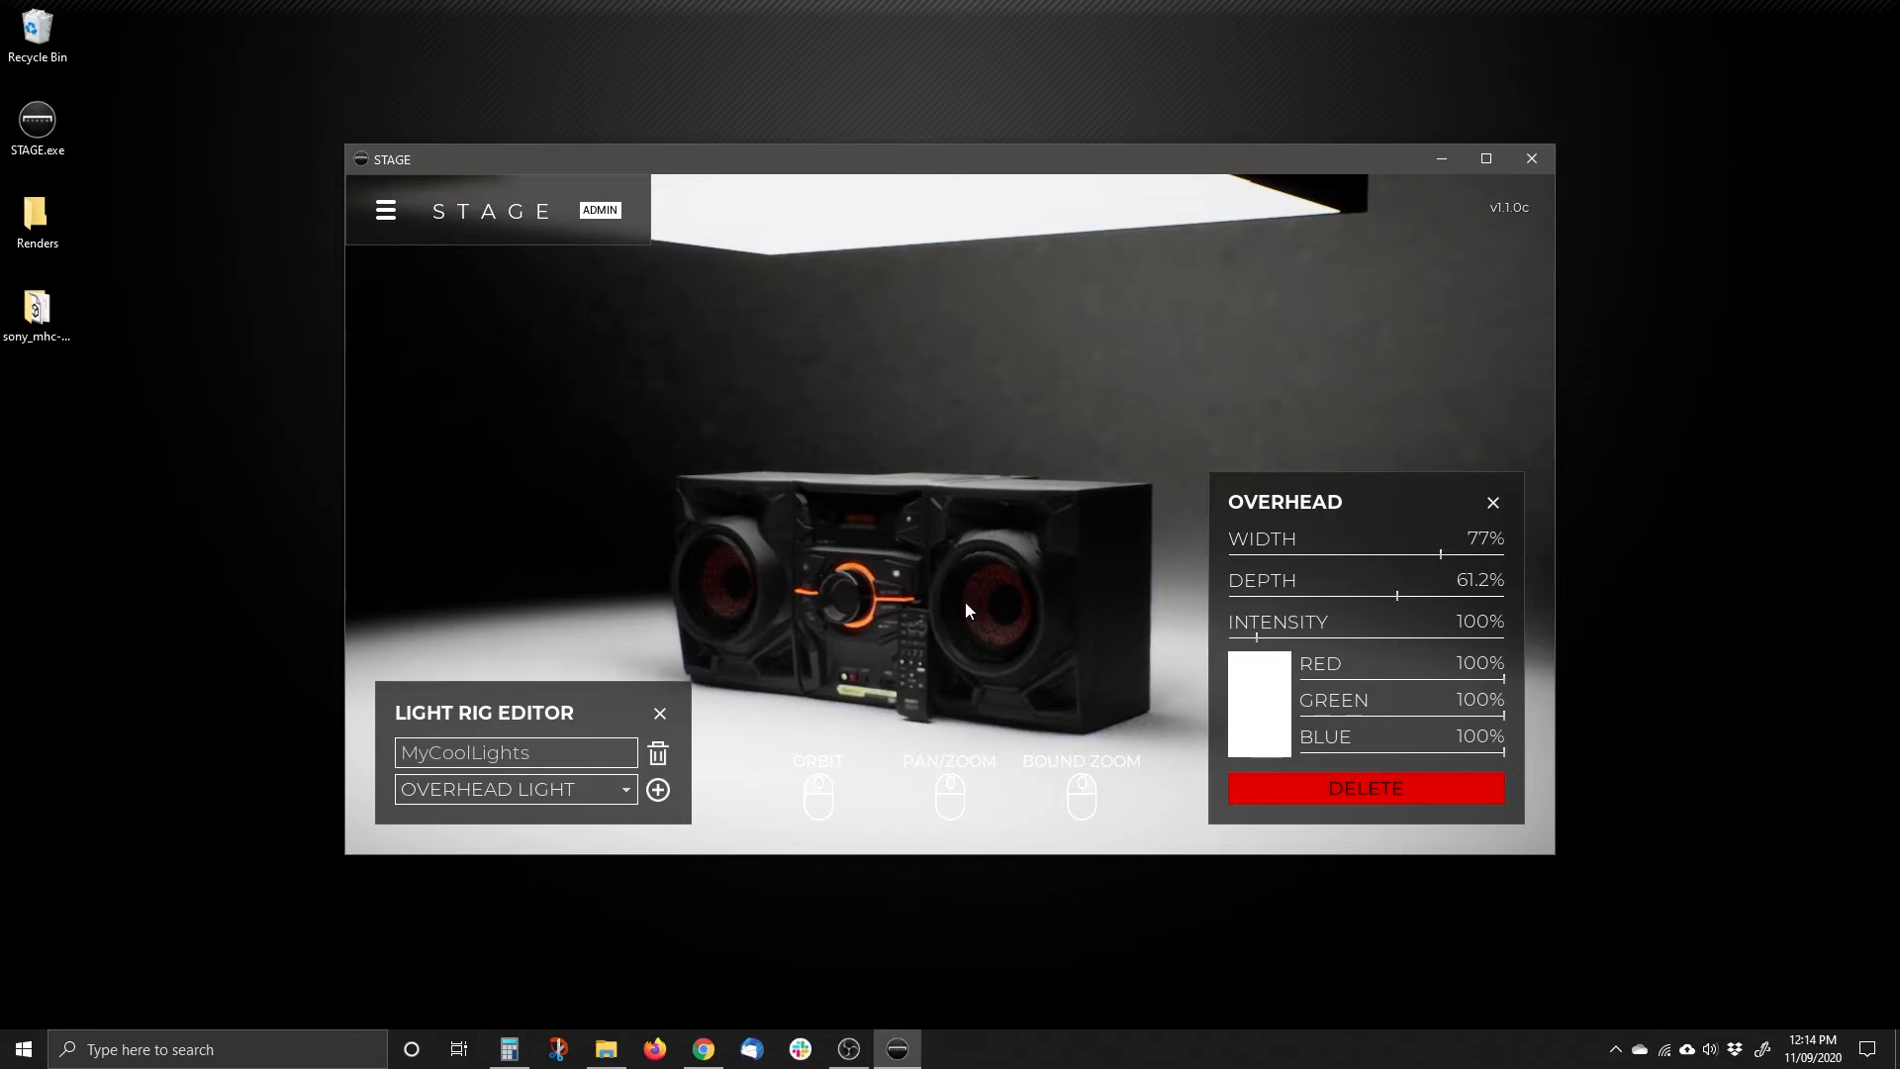
Raise the overhead light's intensity to 166.7%, check the effect on the stereo, and set the intensity back to 100%.
{"action": "mouse_move", "coordinate": [1268, 635]}
{"action": "left_mouse_down"}
{"action": "mouse_move", "coordinate": [1320, 633]}
{"action": "mouse_move", "coordinate": [1275, 635]}
{"action": "left_mouse_up"}
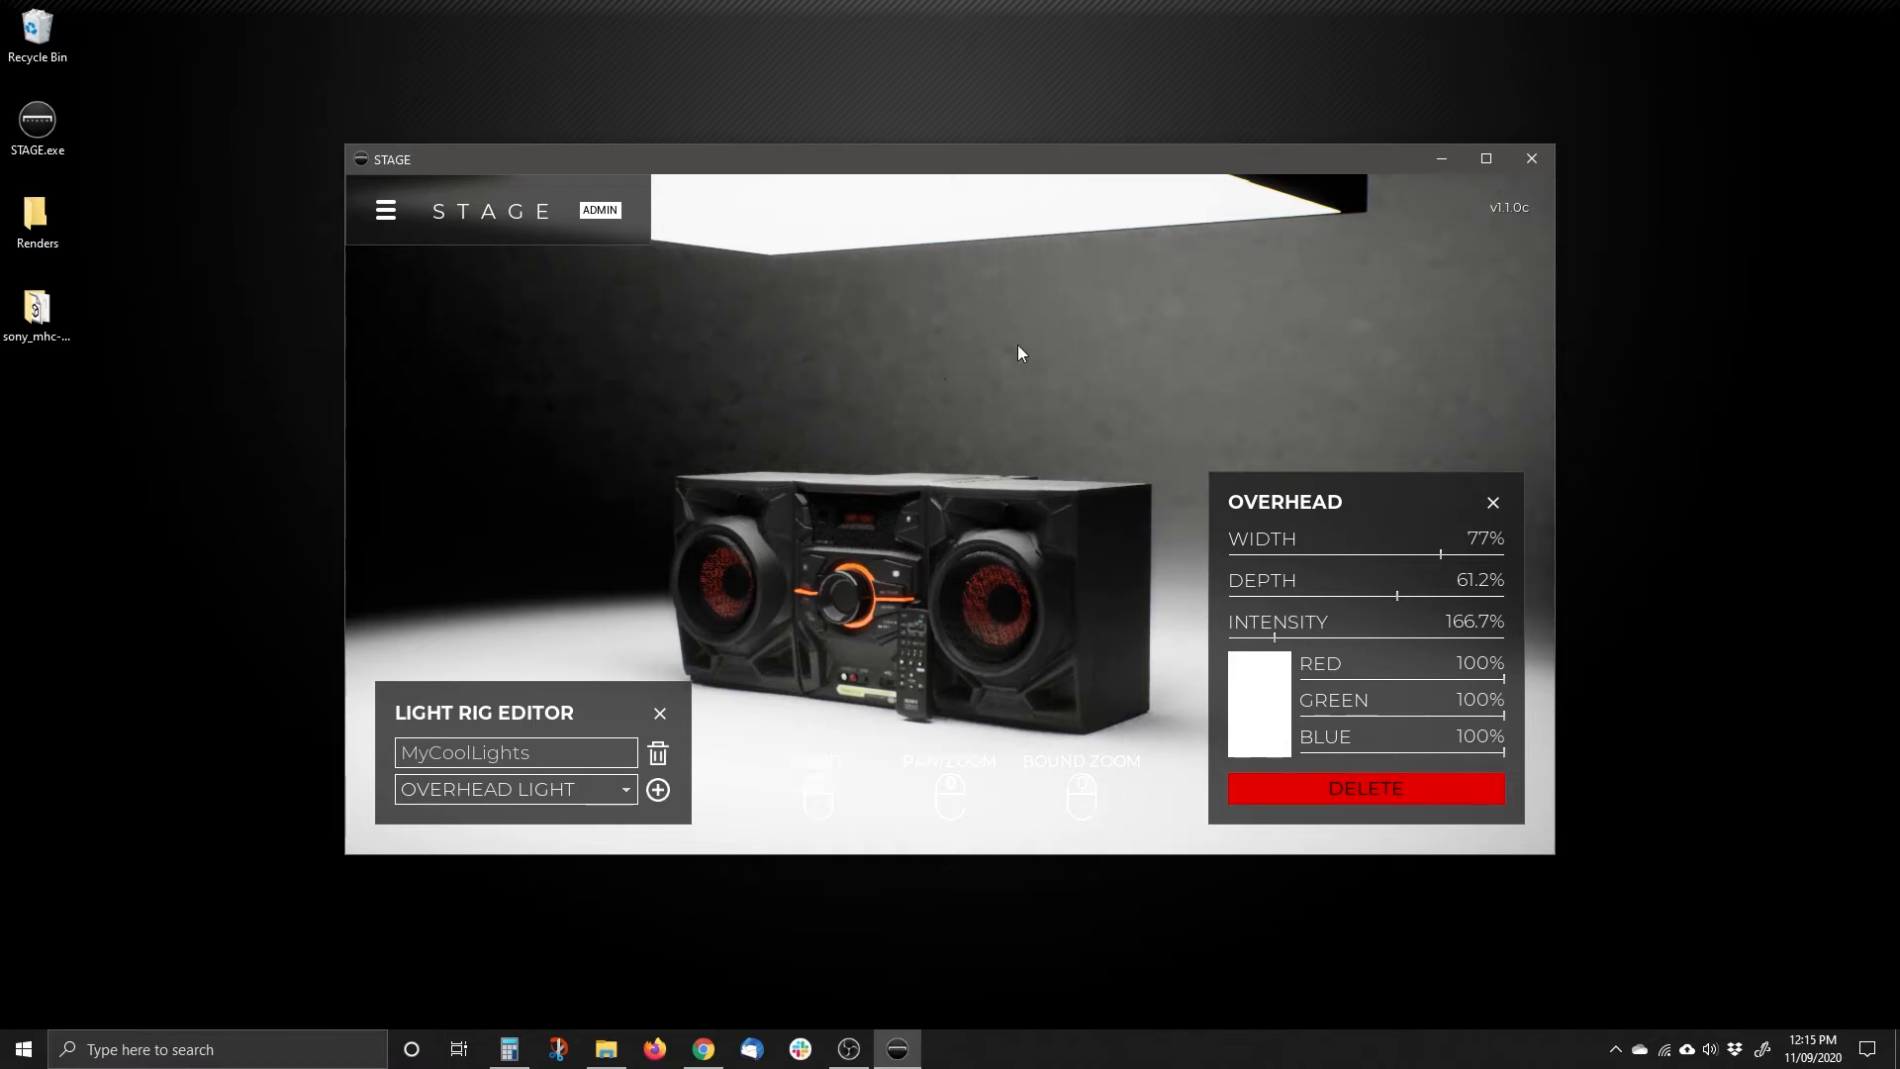
{"action": "mouse_move", "coordinate": [954, 337]}
{"action": "left_mouse_down"}
{"action": "mouse_move", "coordinate": [1190, 371]}
{"action": "mouse_move", "coordinate": [946, 366]}
{"action": "left_mouse_up"}
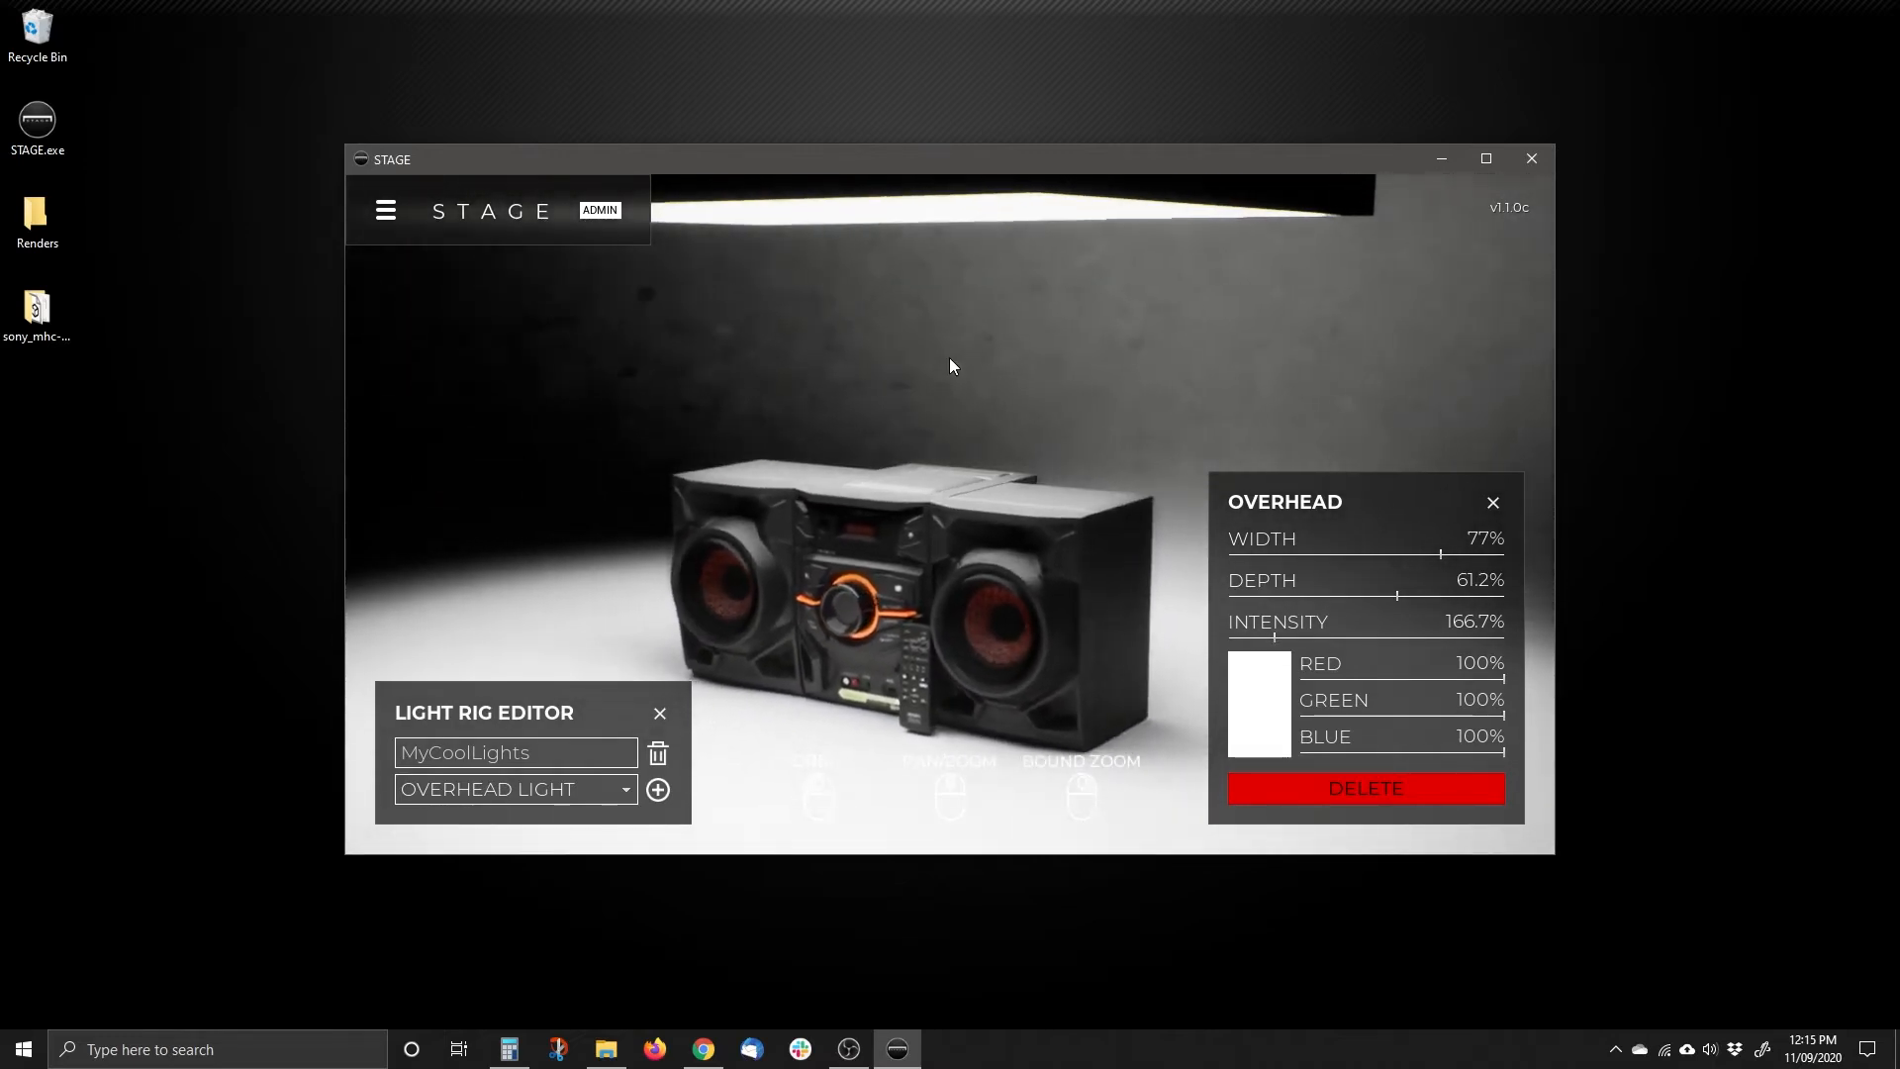
{"action": "left_click_drag", "start_coordinate": [1274, 637], "coordinate": [1262, 638]}
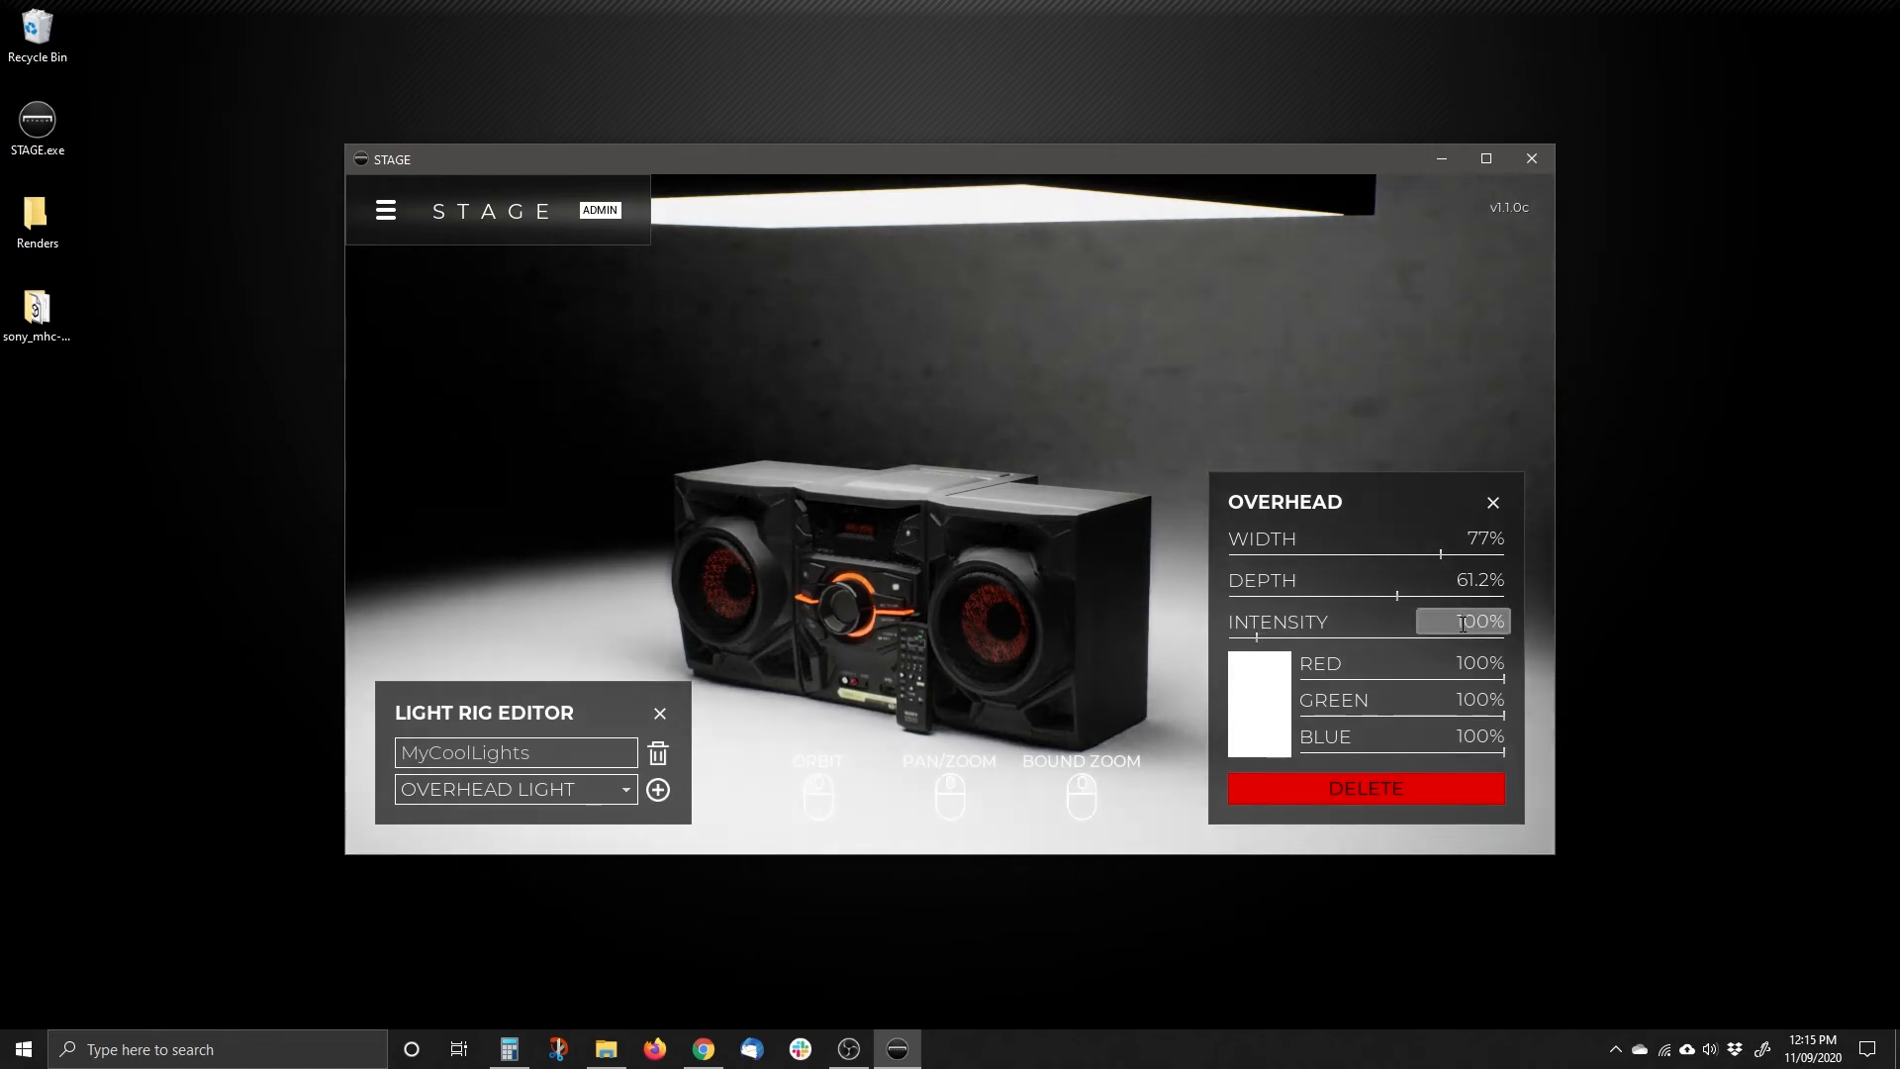
{"action": "key", "text": "Return"}
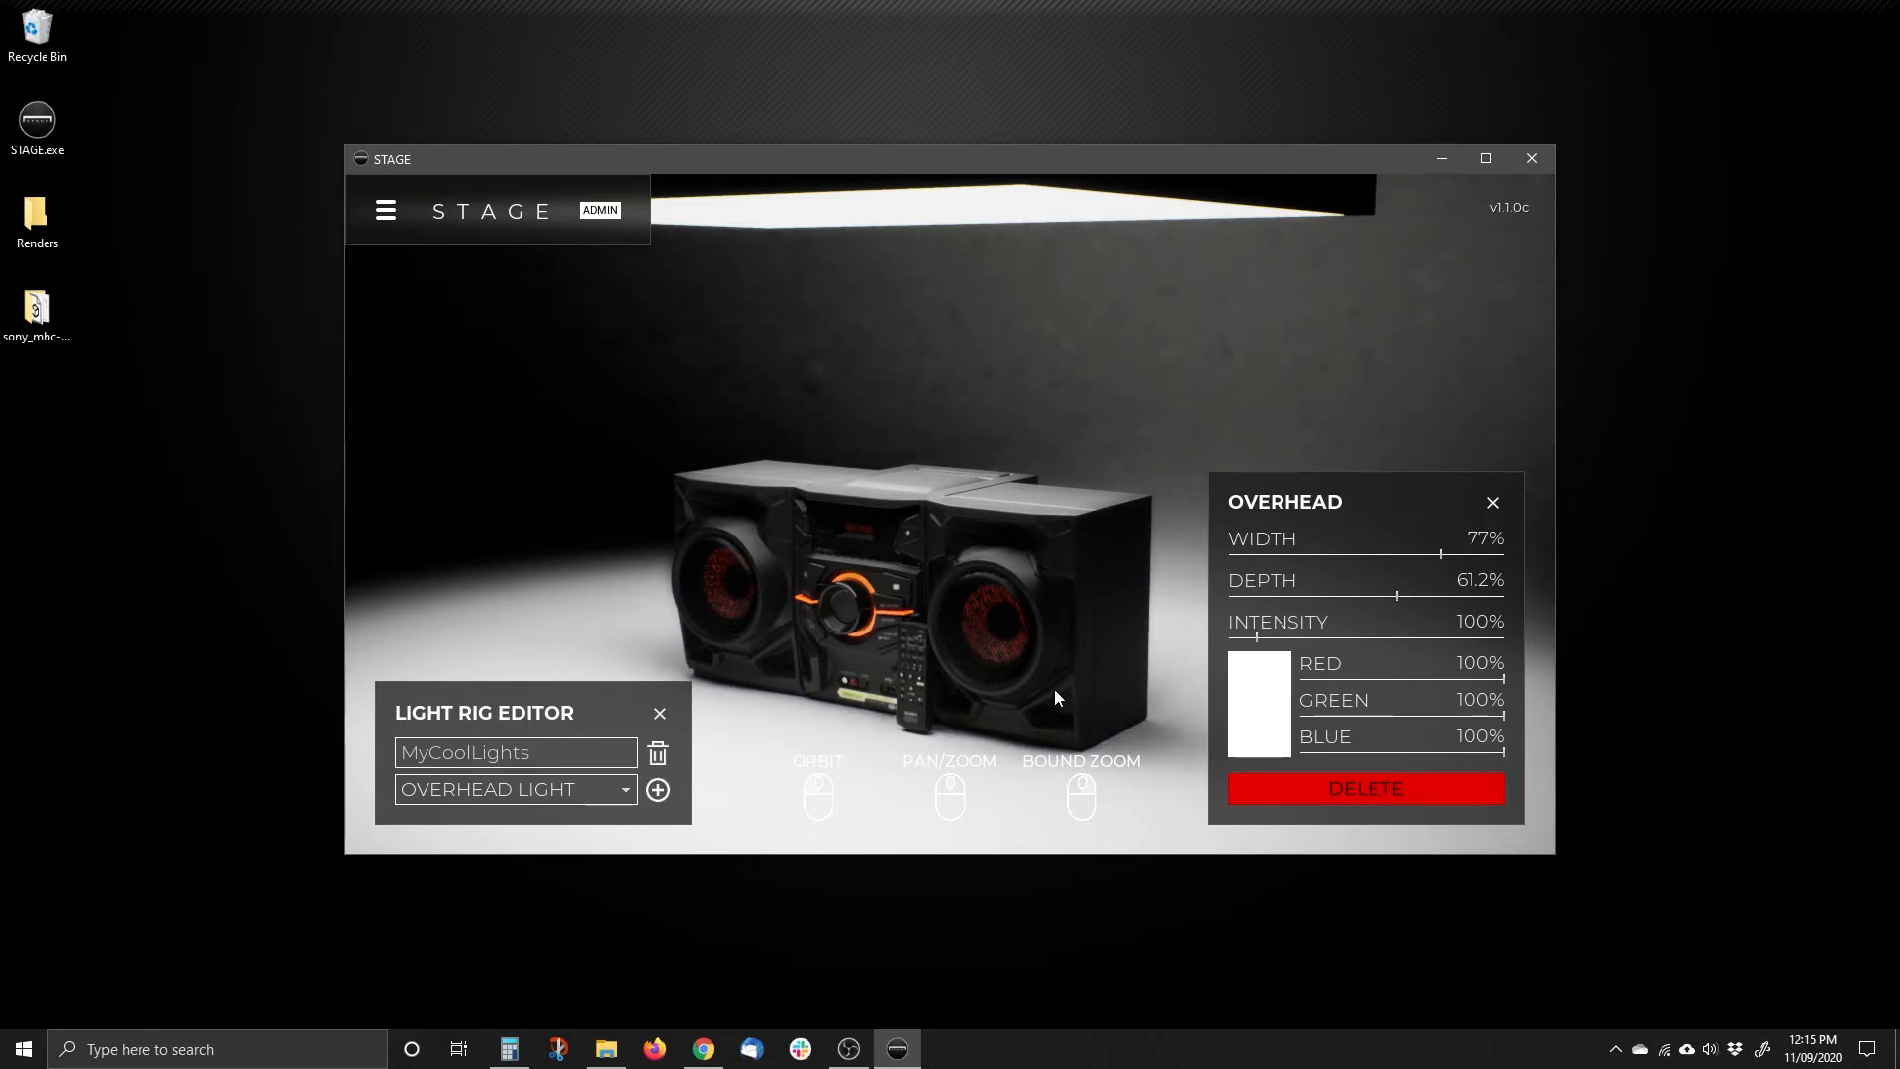
Delete the overhead light and add a soft box in its place.
{"action": "left_click", "coordinate": [1326, 786]}
{"action": "left_click", "coordinate": [619, 788]}
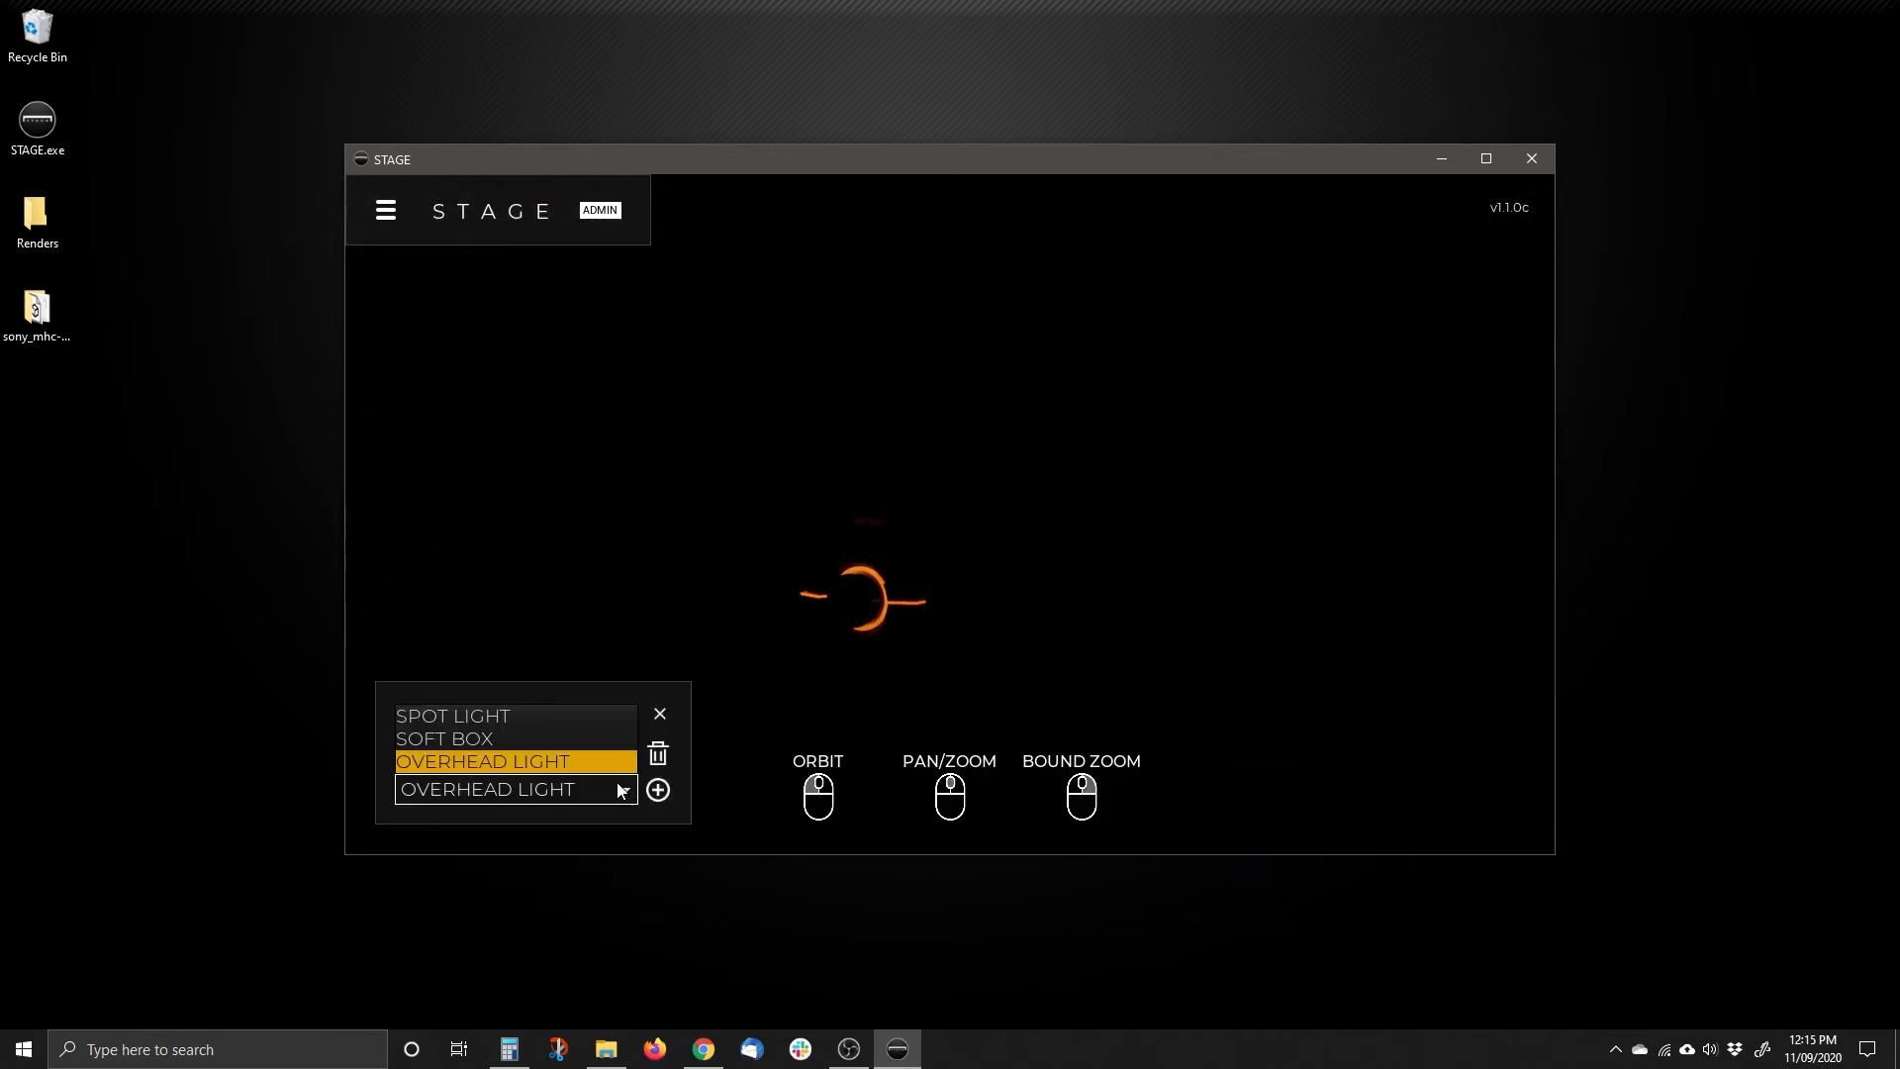
{"action": "left_click", "coordinate": [610, 739]}
{"action": "left_click", "coordinate": [658, 790]}
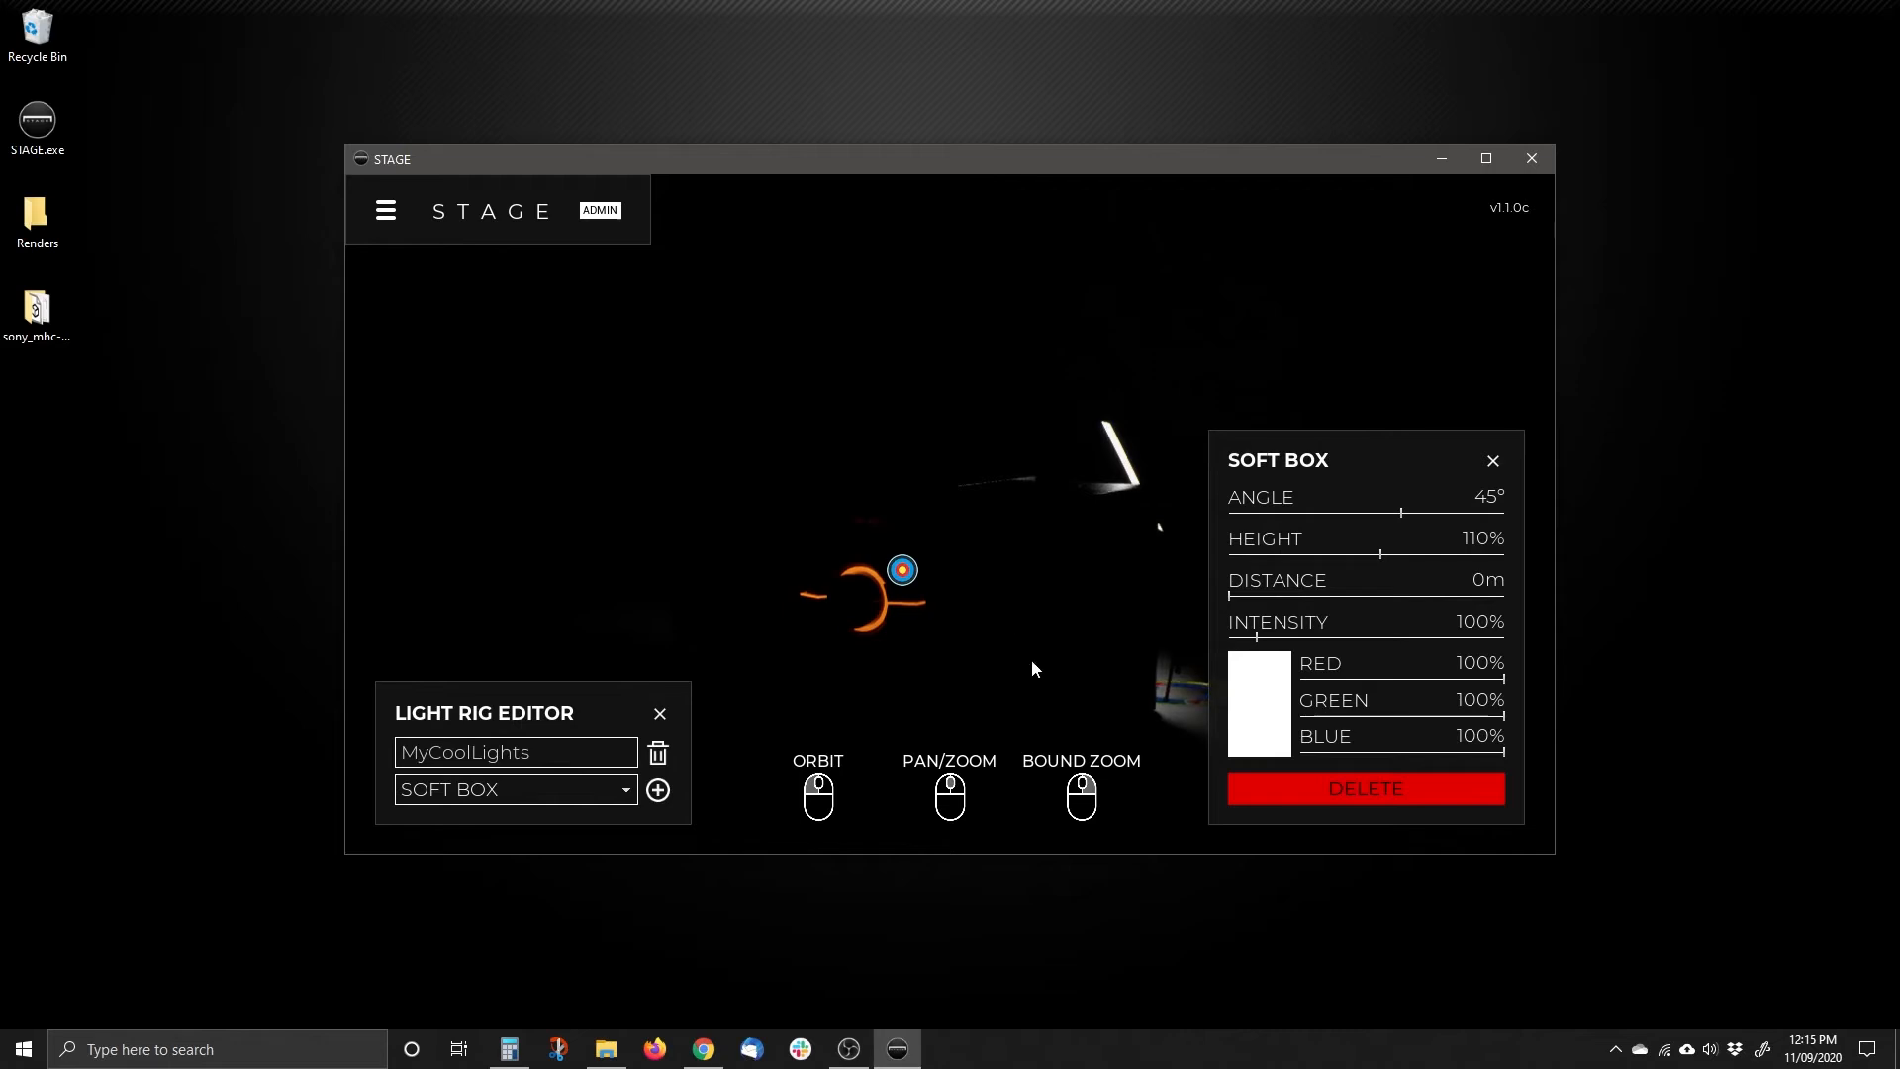
Place the soft box at about -138.5° and 0.4 m from the stereo, with height 143.5% and intensity 525.2%.
{"action": "left_click_drag", "start_coordinate": [1134, 656], "coordinate": [831, 807]}
{"action": "left_click_drag", "start_coordinate": [700, 751], "coordinate": [519, 669]}
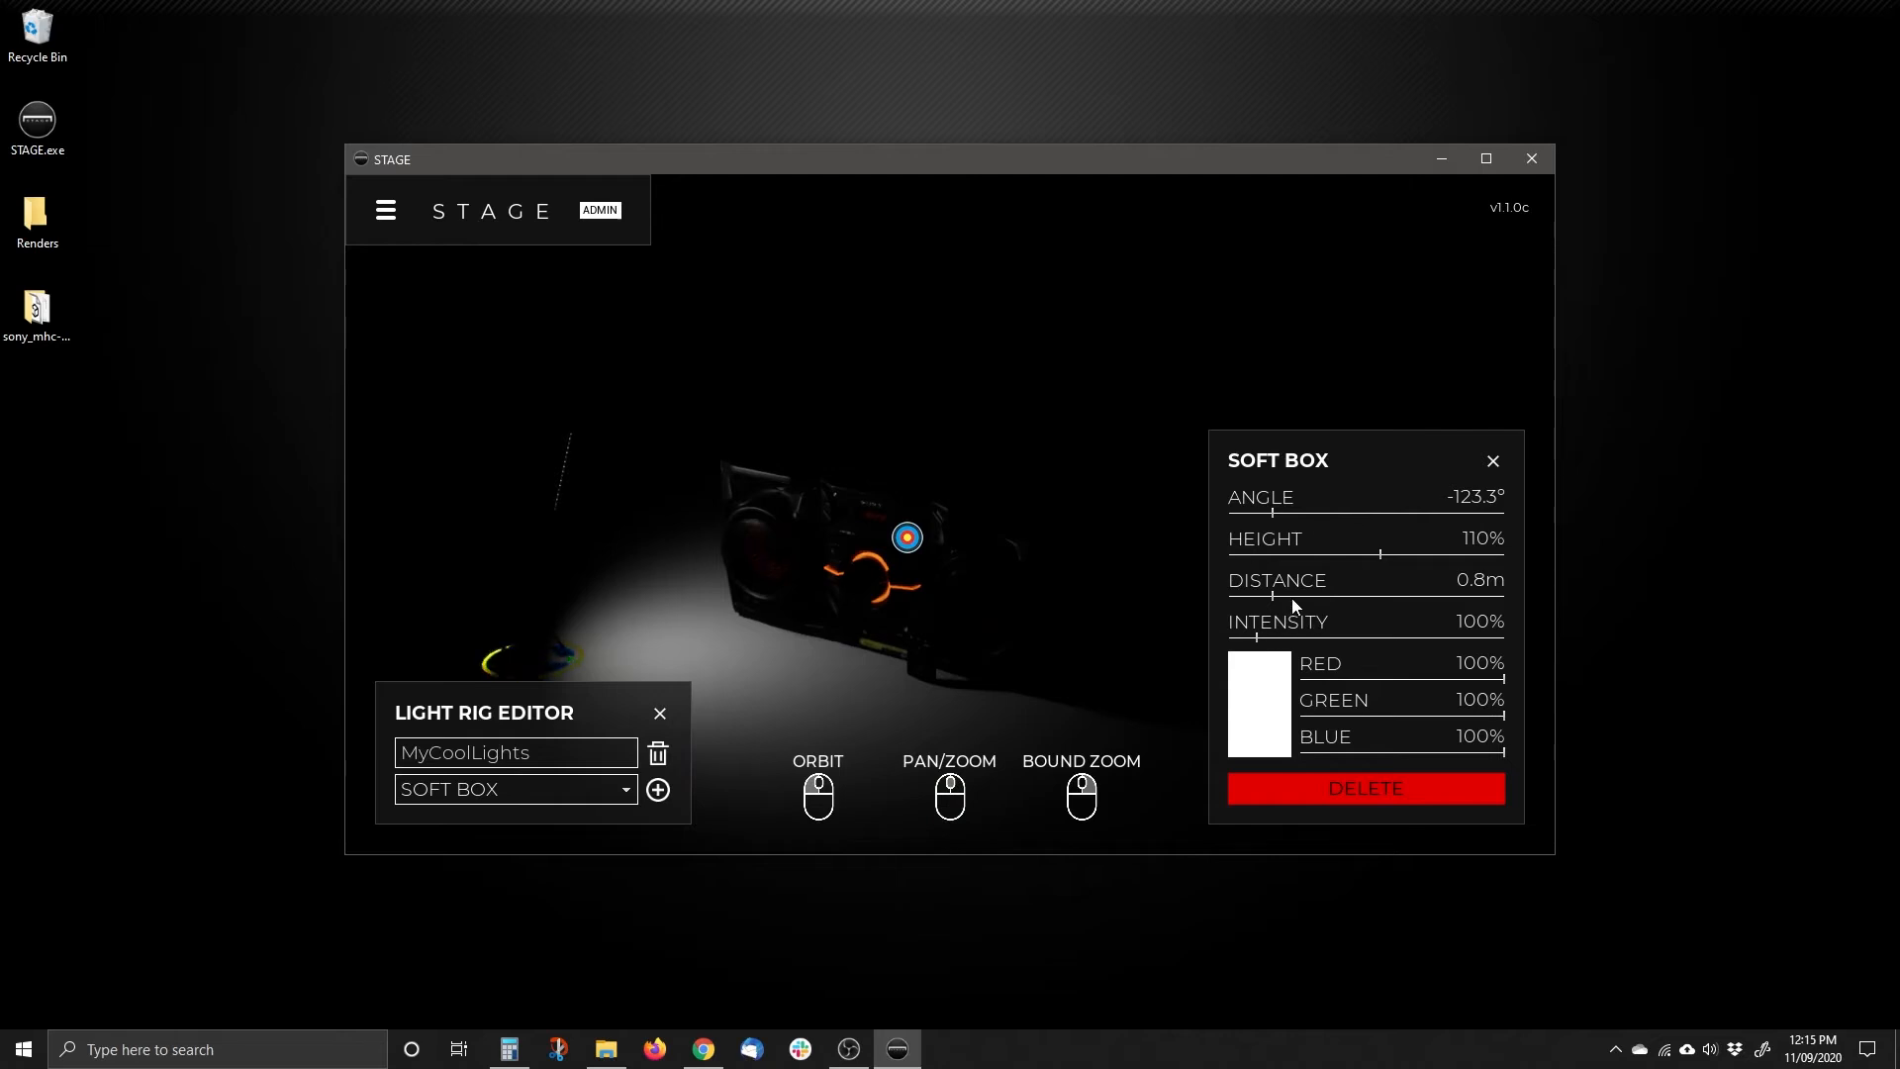
{"action": "left_click_drag", "start_coordinate": [1381, 554], "coordinate": [1411, 552]}
{"action": "left_click_drag", "start_coordinate": [1437, 551], "coordinate": [1425, 553]}
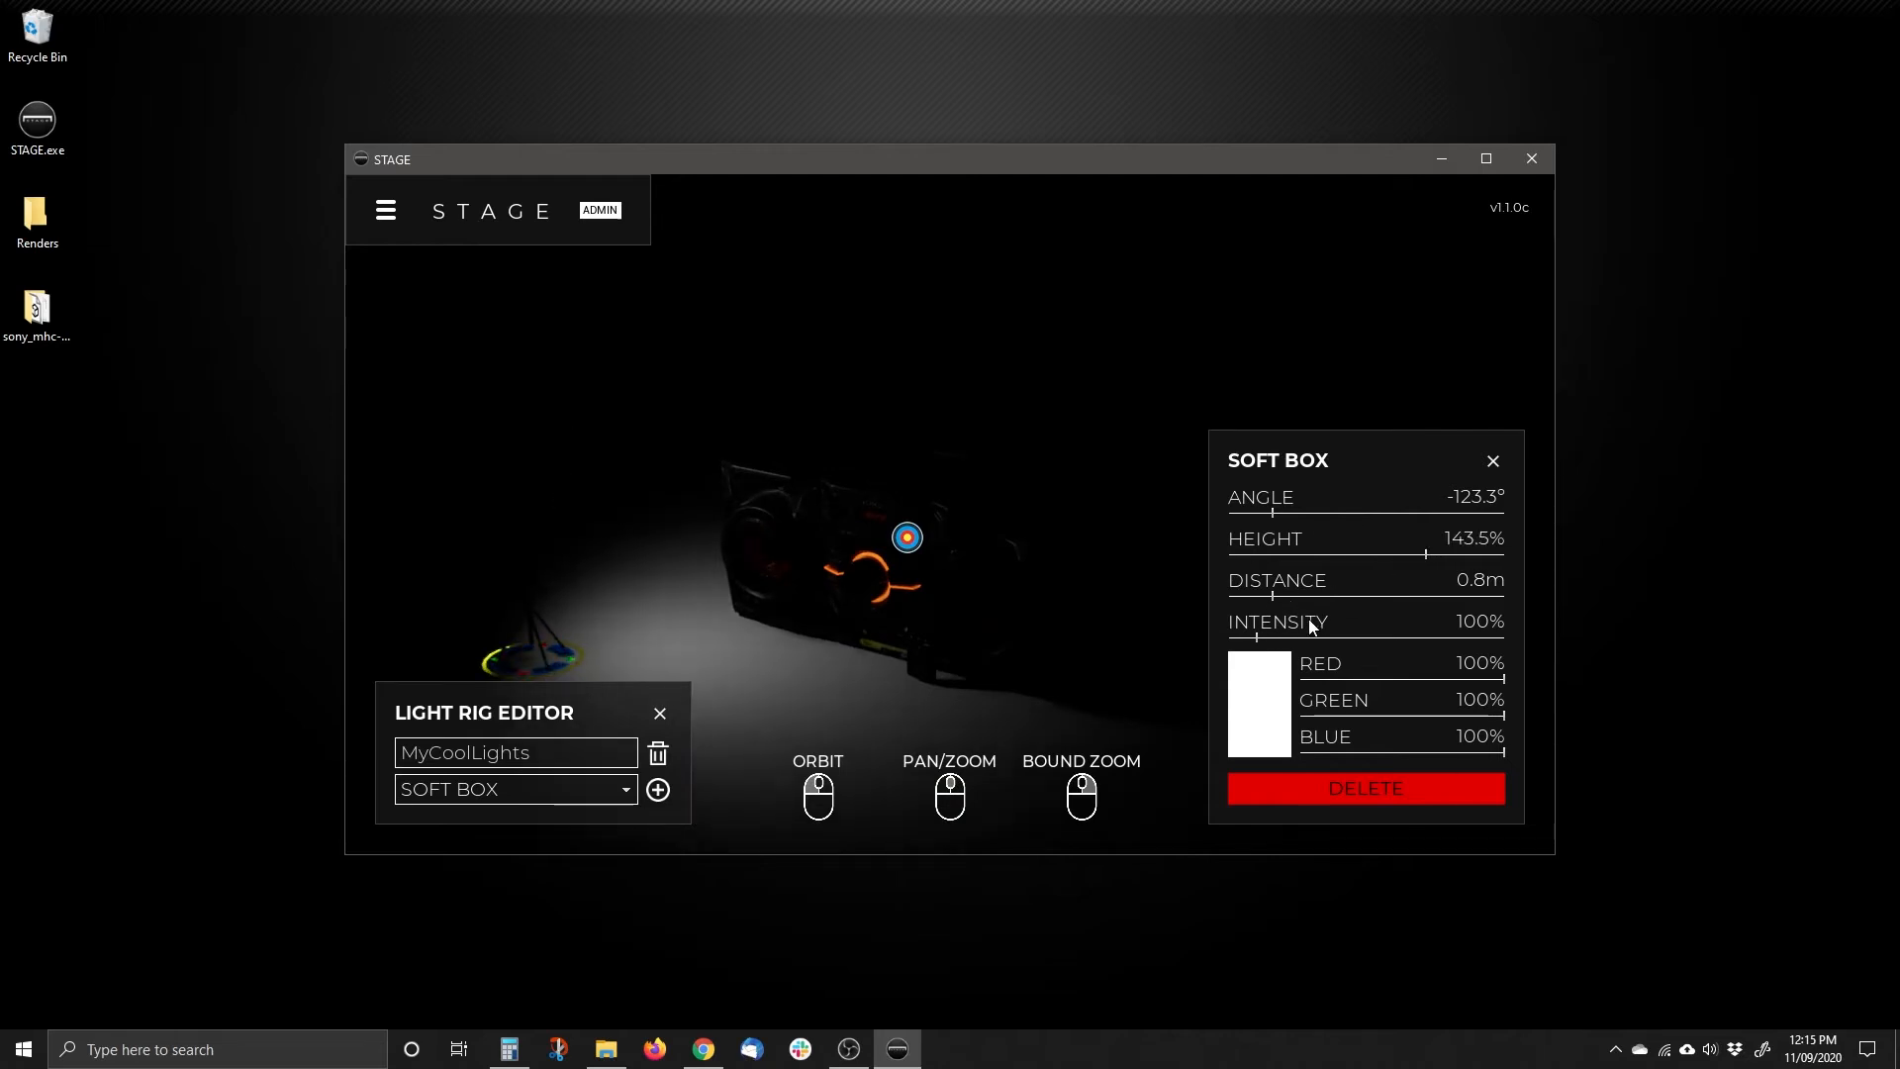
{"action": "left_click_drag", "start_coordinate": [1261, 641], "coordinate": [1373, 640]}
{"action": "left_click_drag", "start_coordinate": [554, 667], "coordinate": [578, 701]}
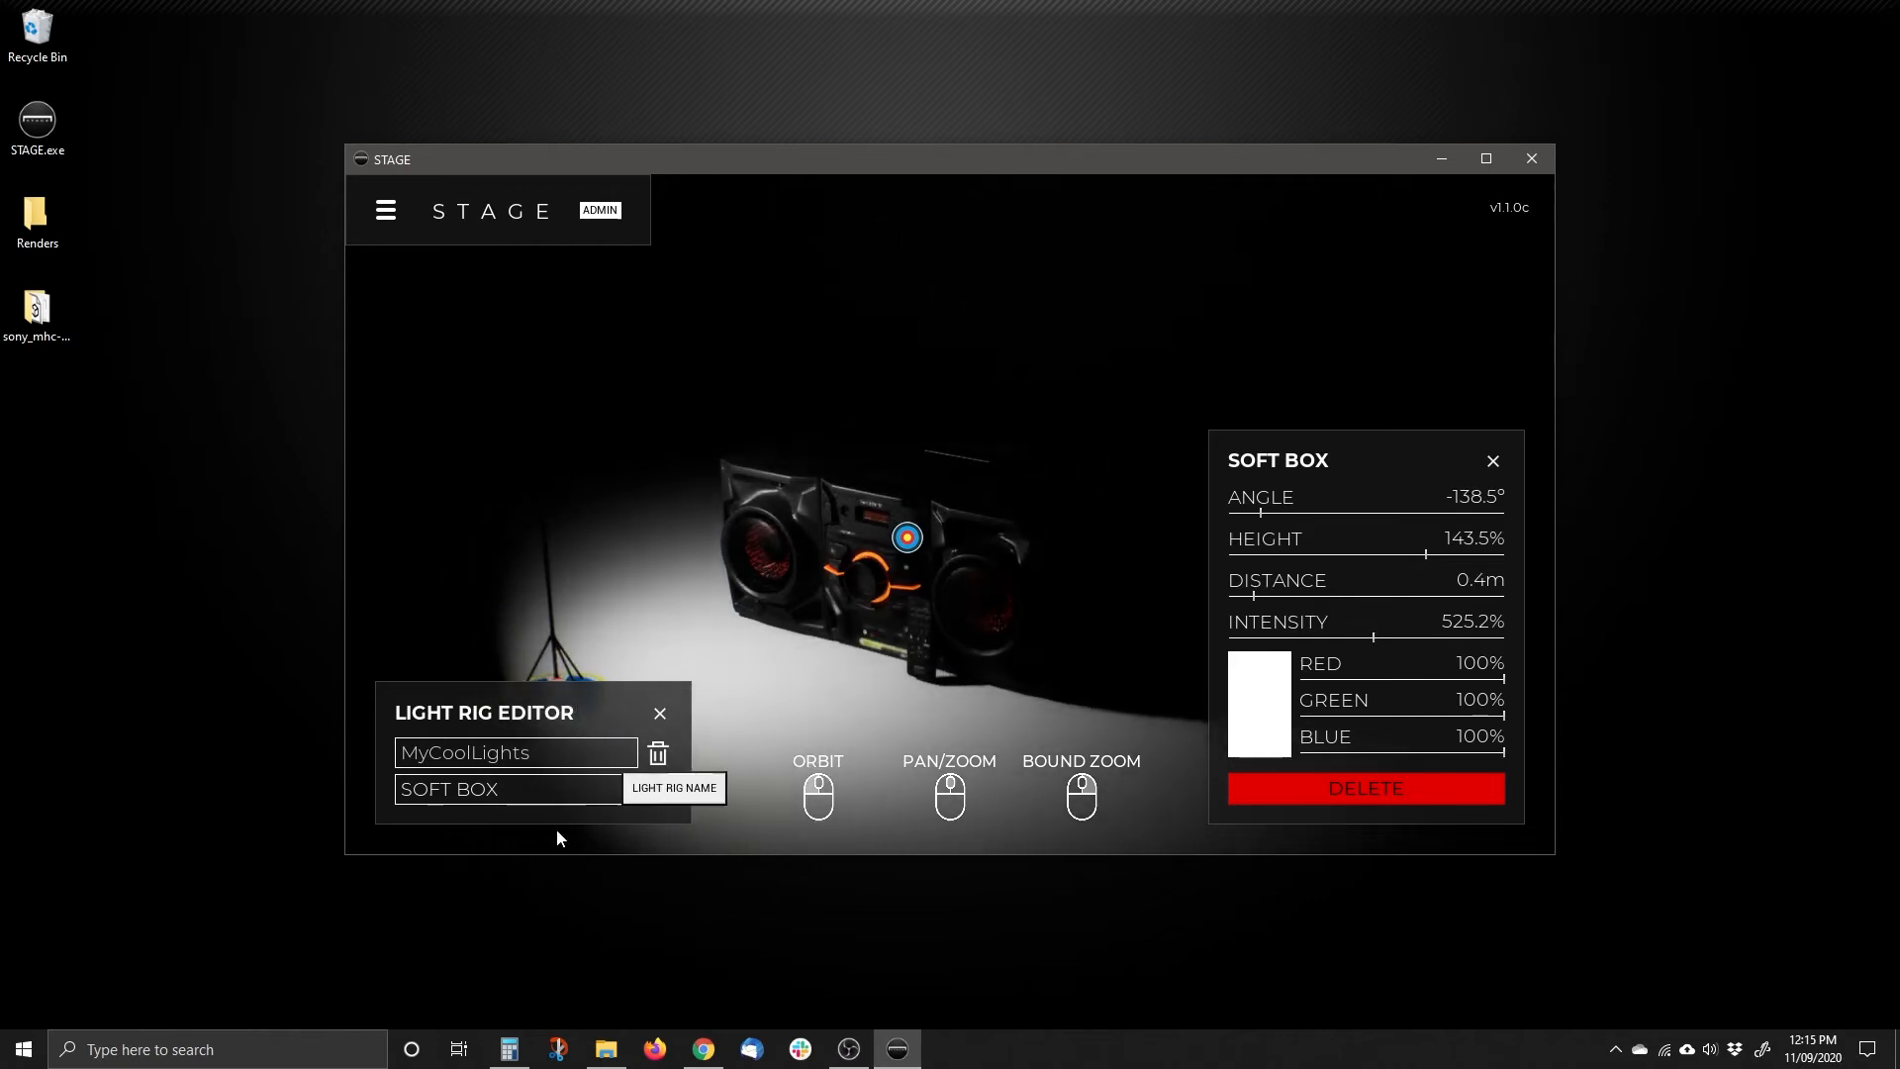
Add a second soft box at about -243.5° and 2.3 m, on the stereo's opposite side, and set its intensity to 136.7%.
{"action": "left_click", "coordinate": [658, 789]}
{"action": "left_click_drag", "start_coordinate": [1172, 649], "coordinate": [1326, 824]}
{"action": "left_click_drag", "start_coordinate": [900, 733], "coordinate": [883, 649]}
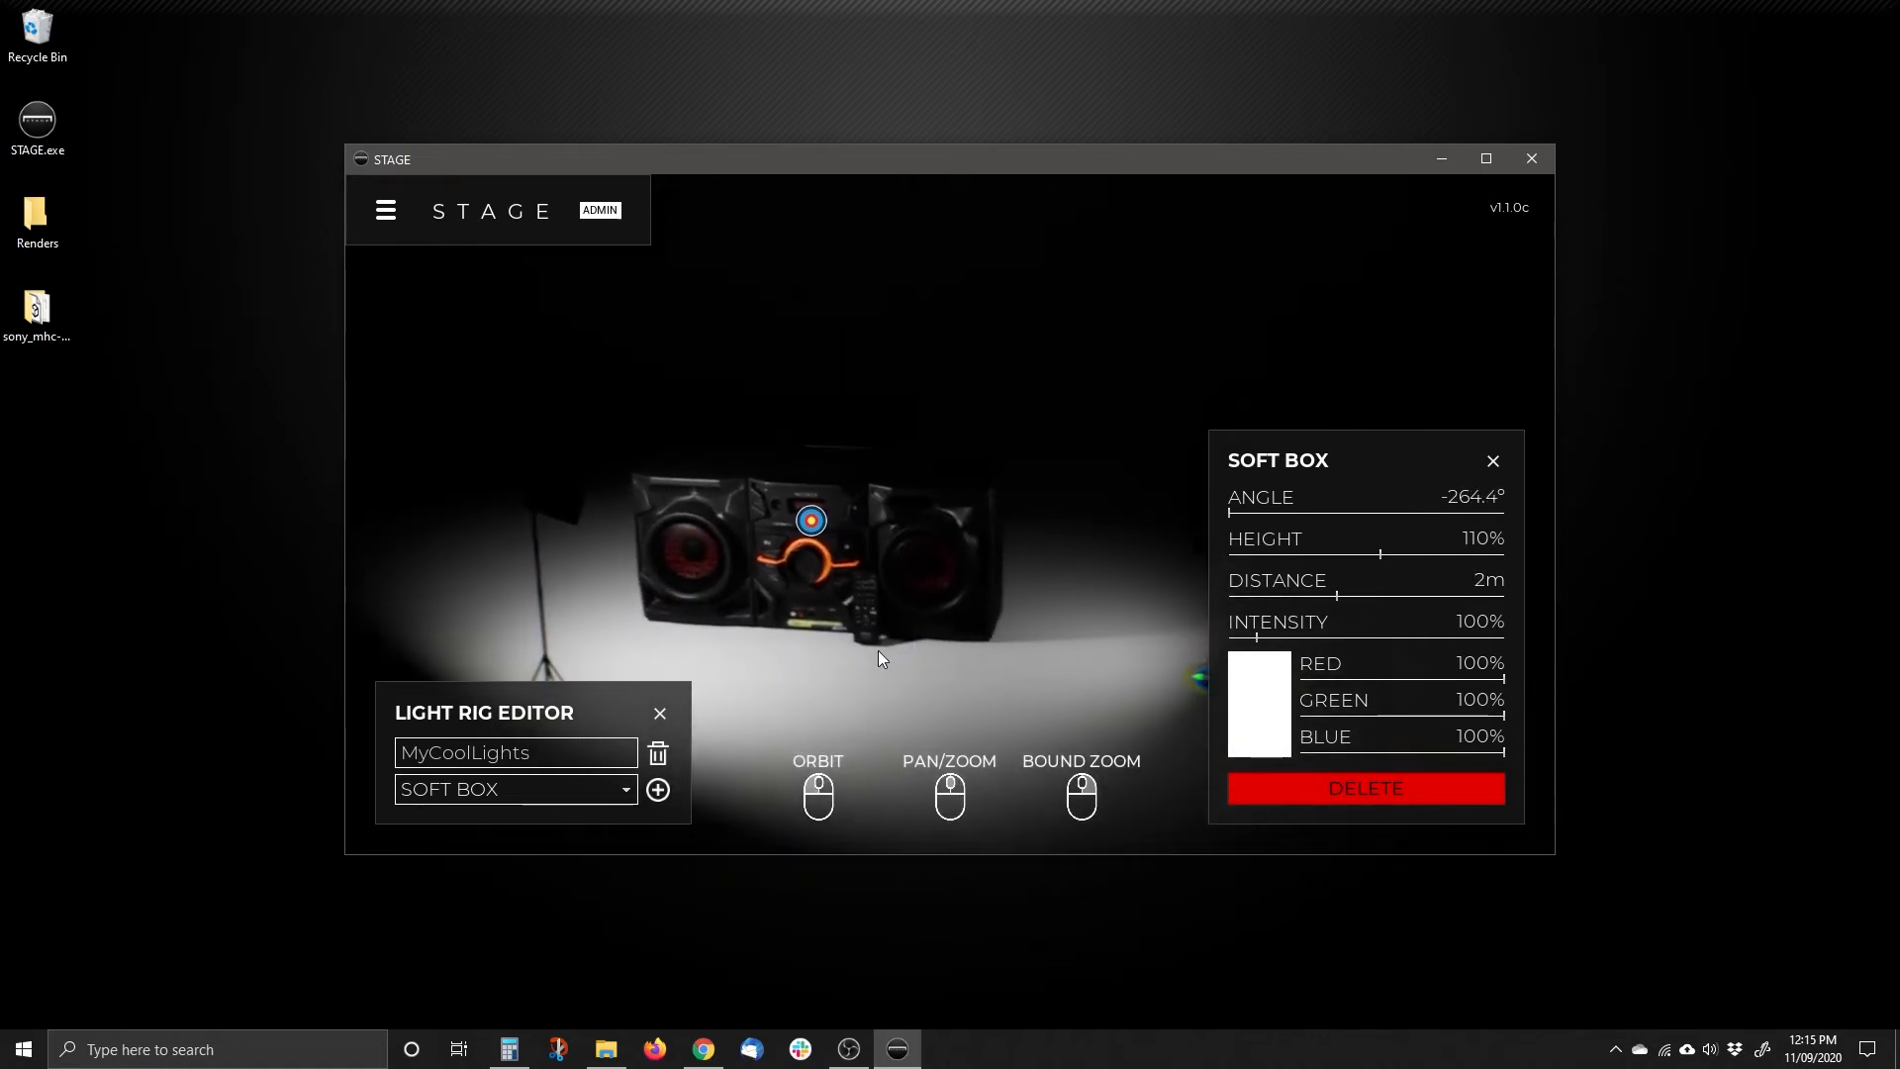
{"action": "left_click_drag", "start_coordinate": [1114, 668], "coordinate": [1089, 727]}
{"action": "left_click", "coordinate": [1260, 634]}
{"action": "left_click_drag", "start_coordinate": [1260, 634], "coordinate": [1266, 632]}
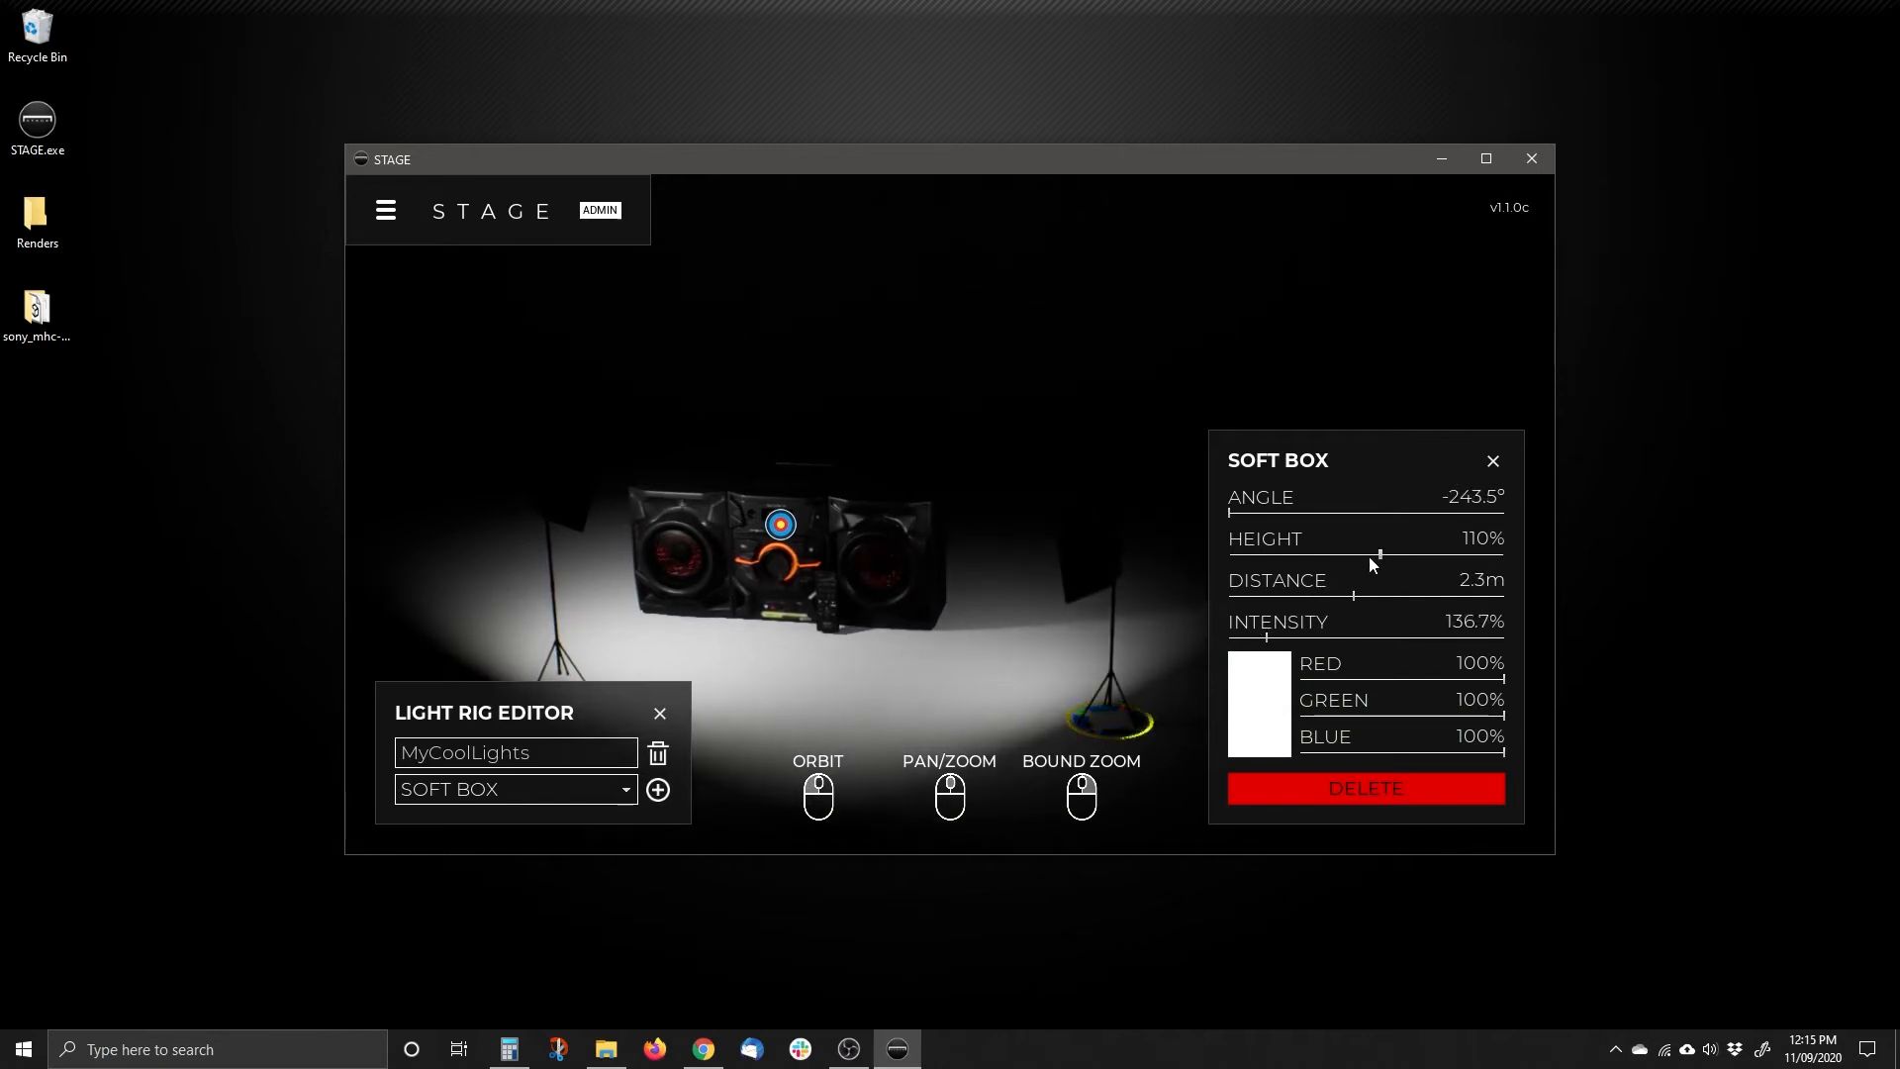
Lower the second soft box's height to 63% and set the first soft box's intensity to 568.8%.
{"action": "left_click_drag", "start_coordinate": [1372, 554], "coordinate": [1317, 555]}
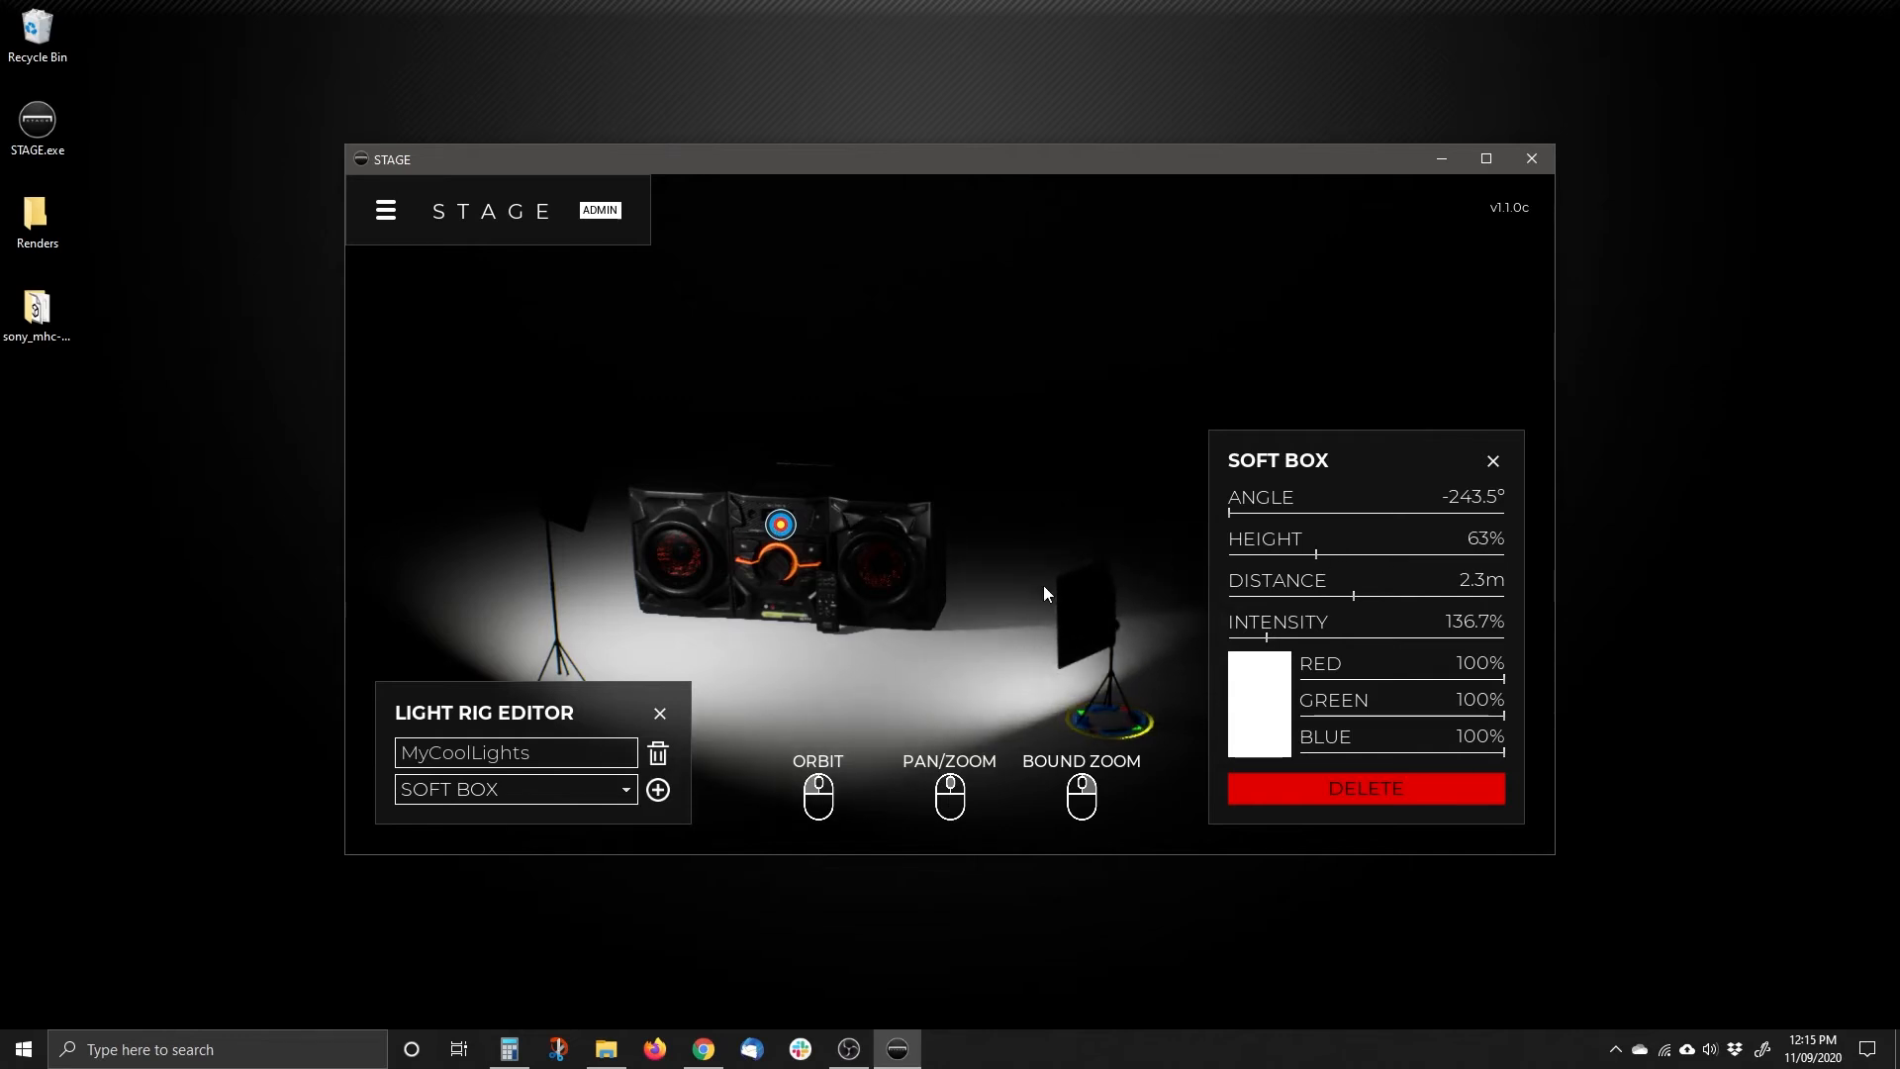
{"action": "left_click_drag", "start_coordinate": [966, 631], "coordinate": [808, 699]}
{"action": "left_click_drag", "start_coordinate": [1373, 637], "coordinate": [1385, 637]}
{"action": "left_click_drag", "start_coordinate": [714, 657], "coordinate": [529, 800]}
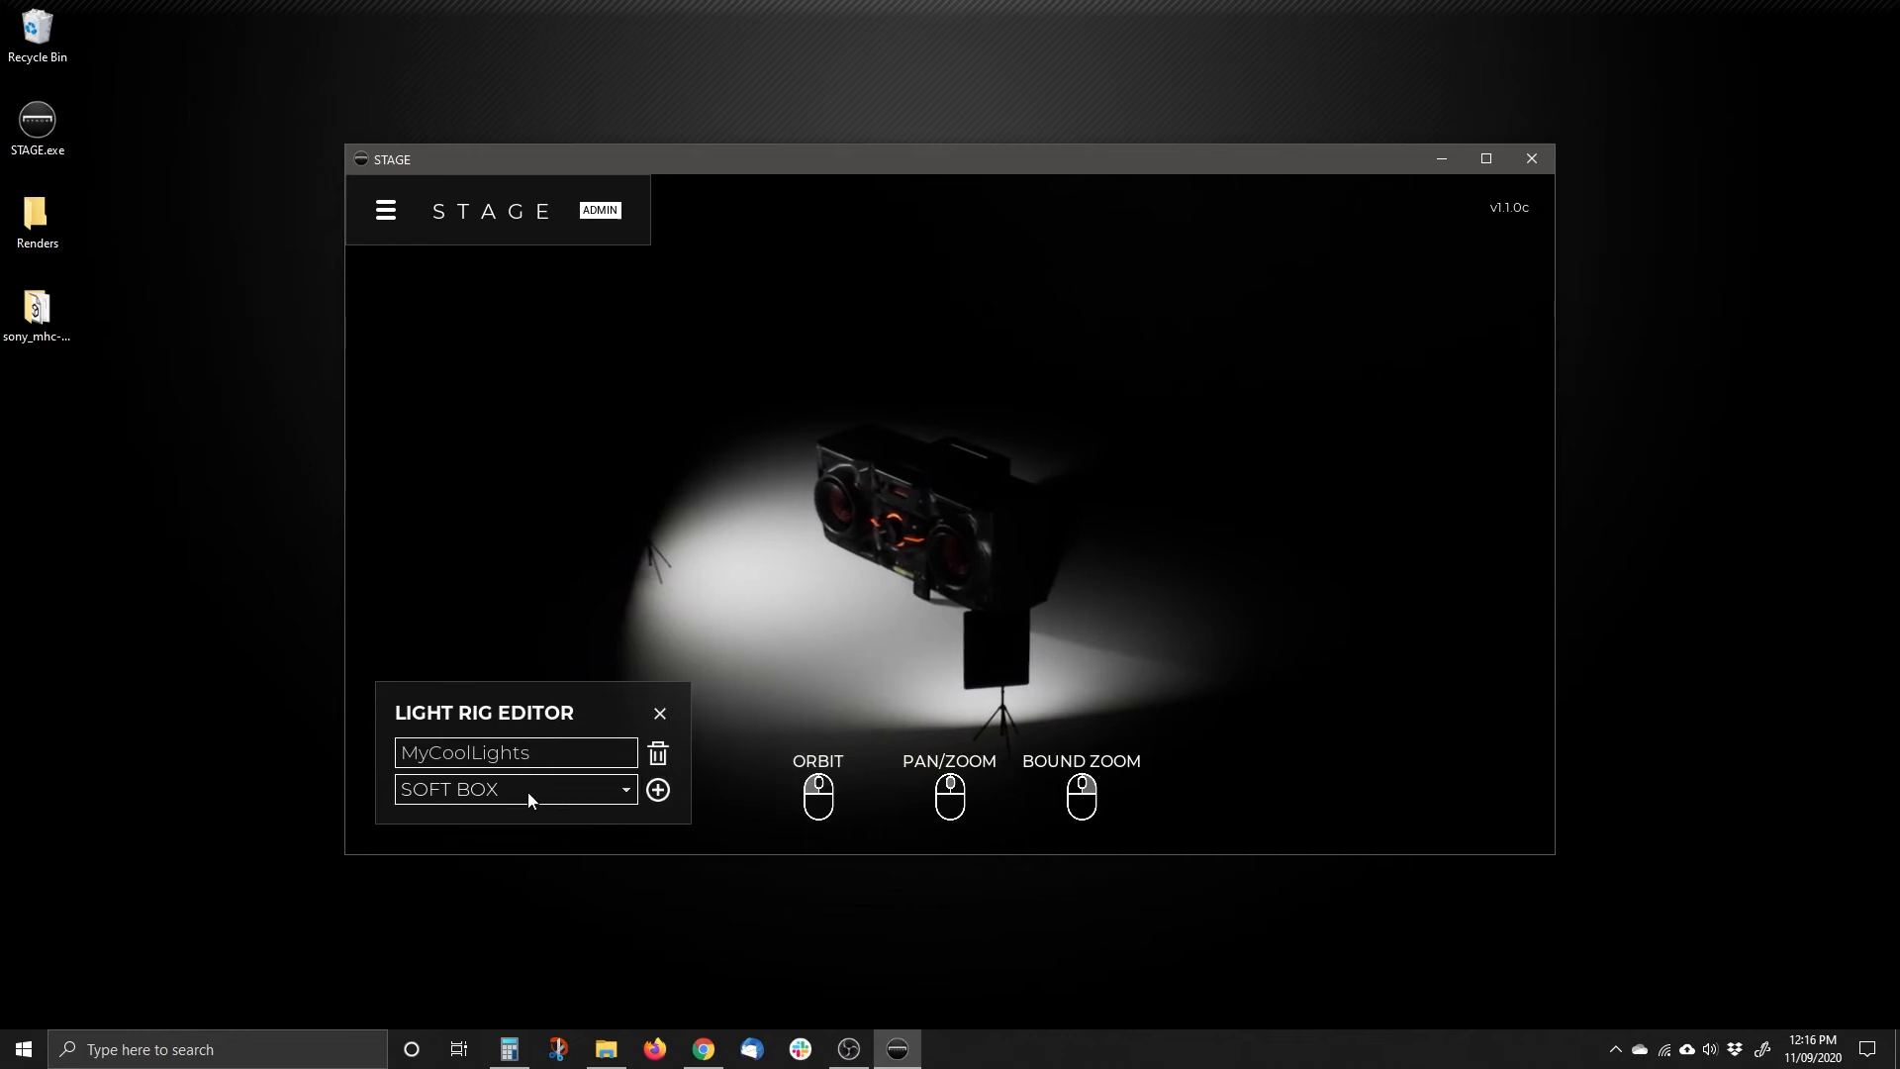
Add a third soft box behind the stereo at about 2.3° and 1.2 m, with height 200% and intensity 751.8%.
{"action": "left_click", "coordinate": [658, 789]}
{"action": "left_click_drag", "start_coordinate": [1065, 598], "coordinate": [1067, 523]}
{"action": "left_click_drag", "start_coordinate": [1385, 554], "coordinate": [1578, 551]}
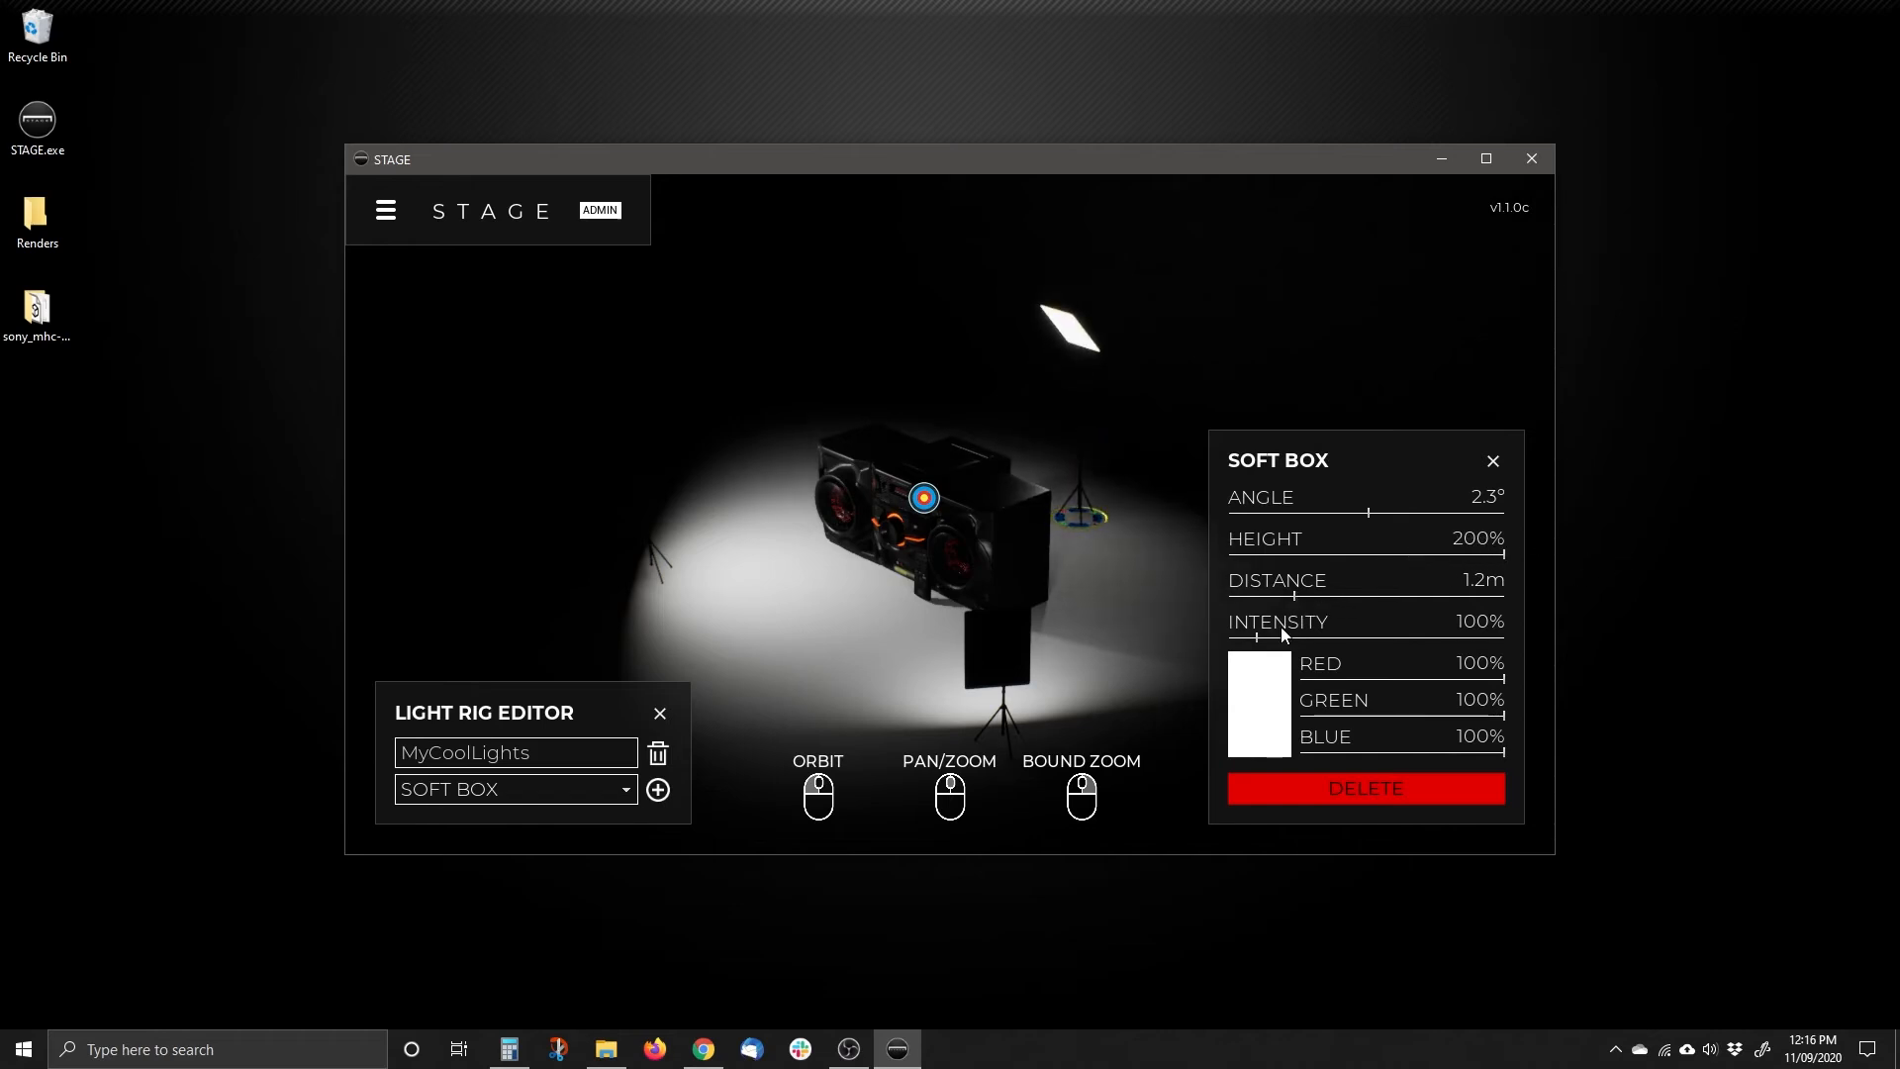
{"action": "left_click_drag", "start_coordinate": [1258, 639], "coordinate": [1436, 628]}
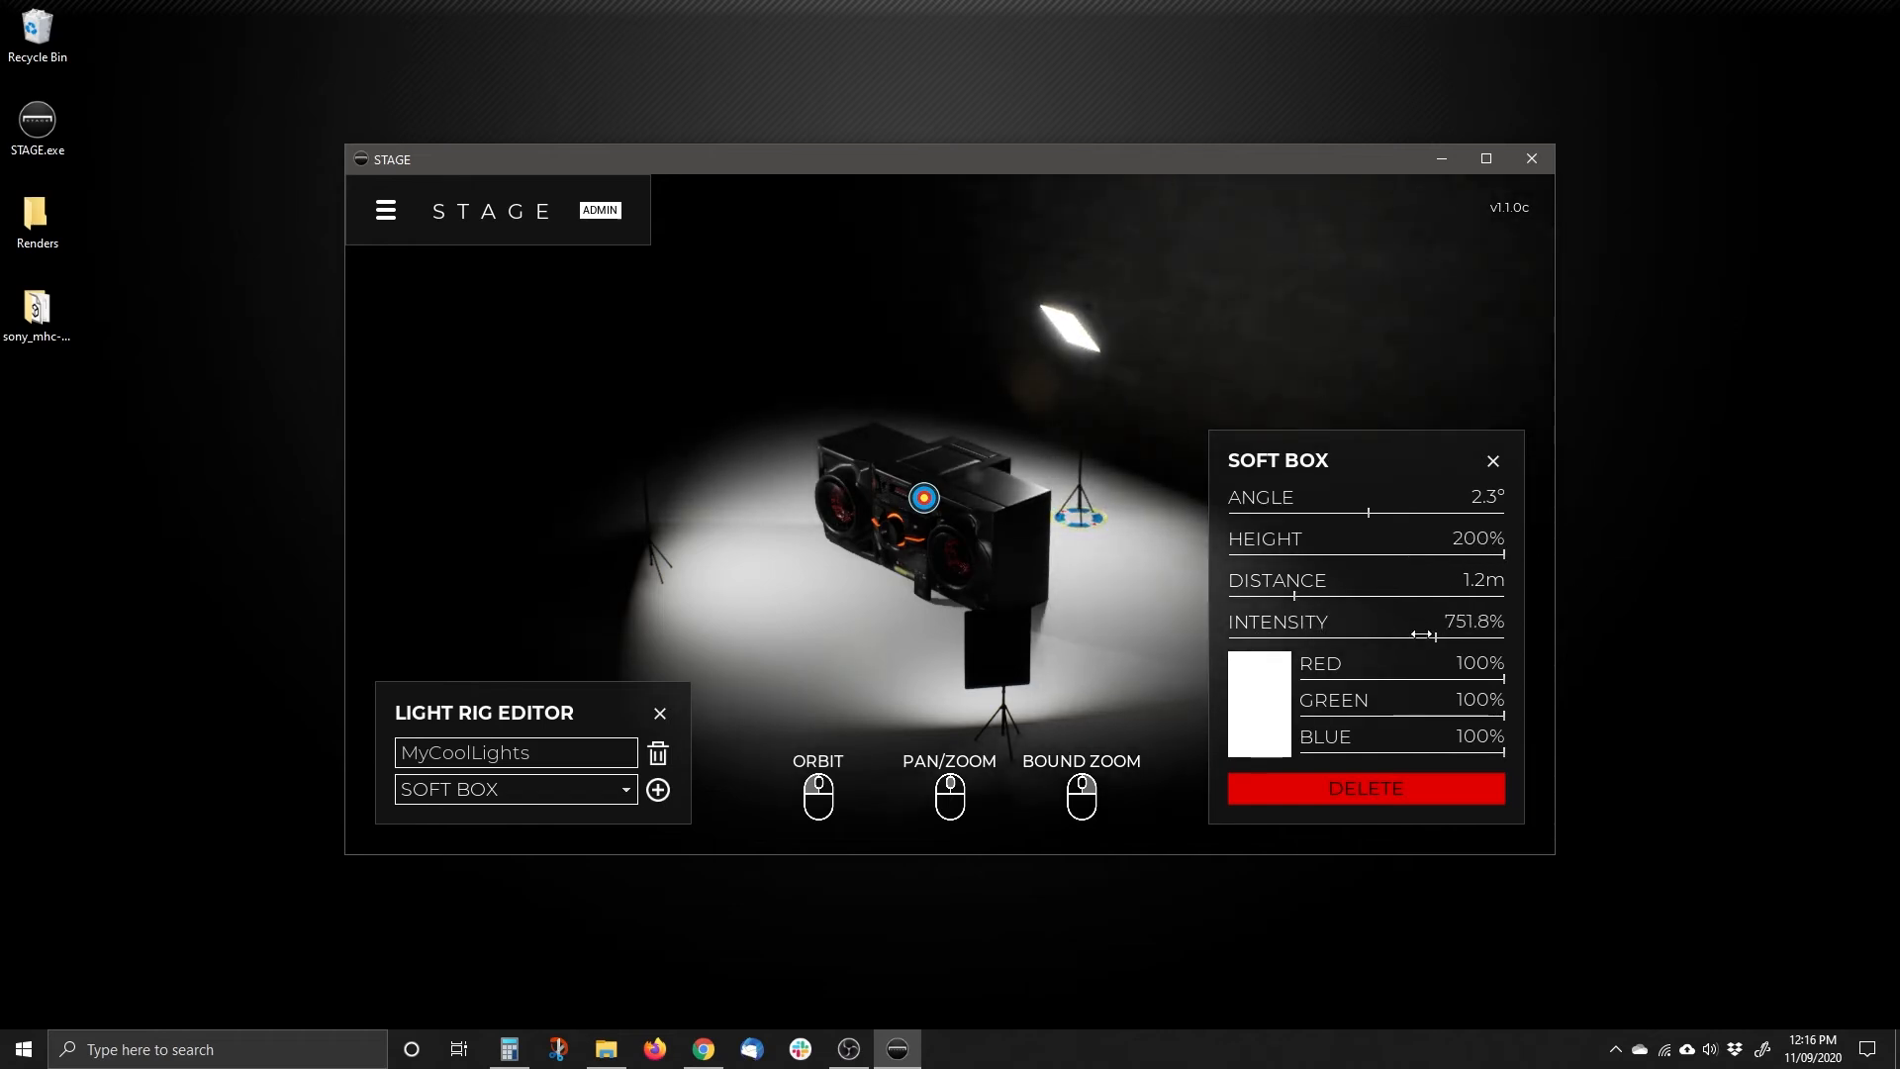
Rename the light rig as ProductShowcase and inspect the stereo's lighting from the front and side.
{"action": "left_click_drag", "start_coordinate": [936, 592], "coordinate": [745, 722]}
{"action": "left_click_drag", "start_coordinate": [550, 754], "coordinate": [429, 754]}
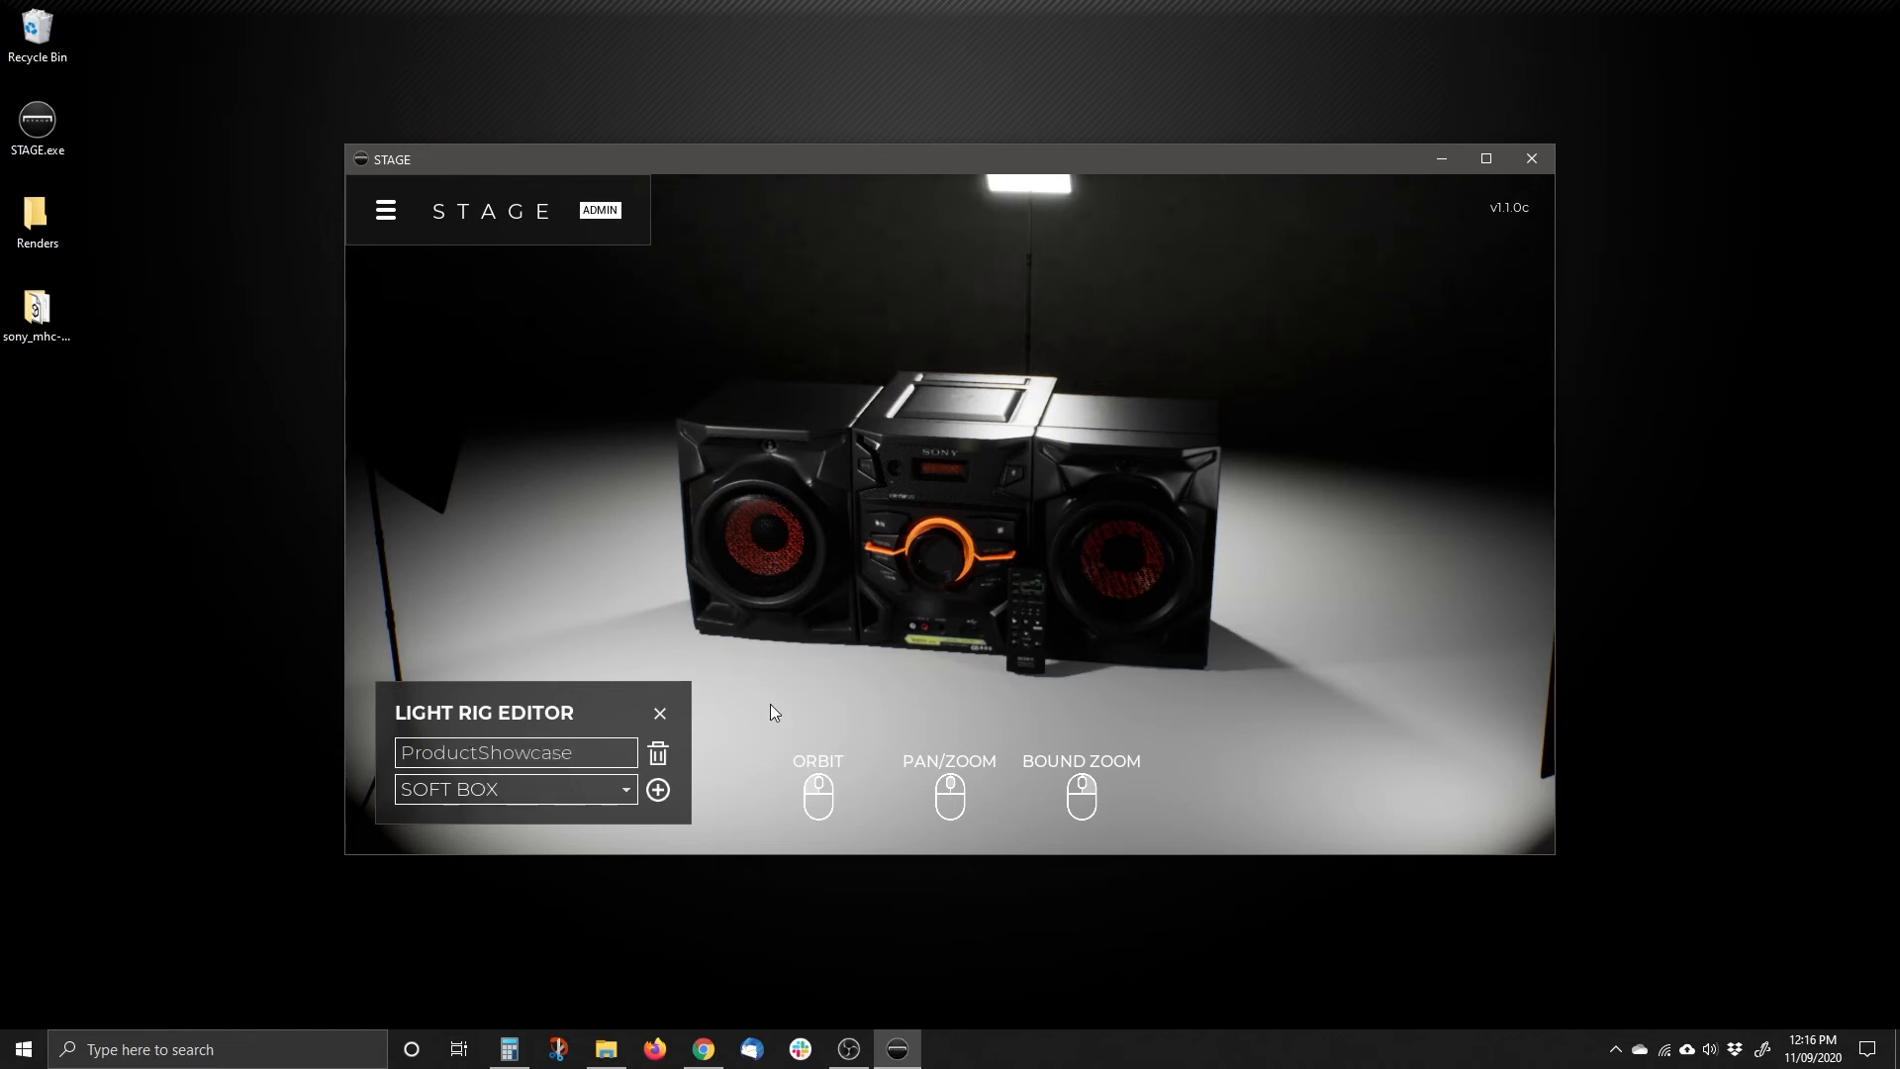
{"action": "left_click_drag", "start_coordinate": [770, 704], "coordinate": [993, 704]}
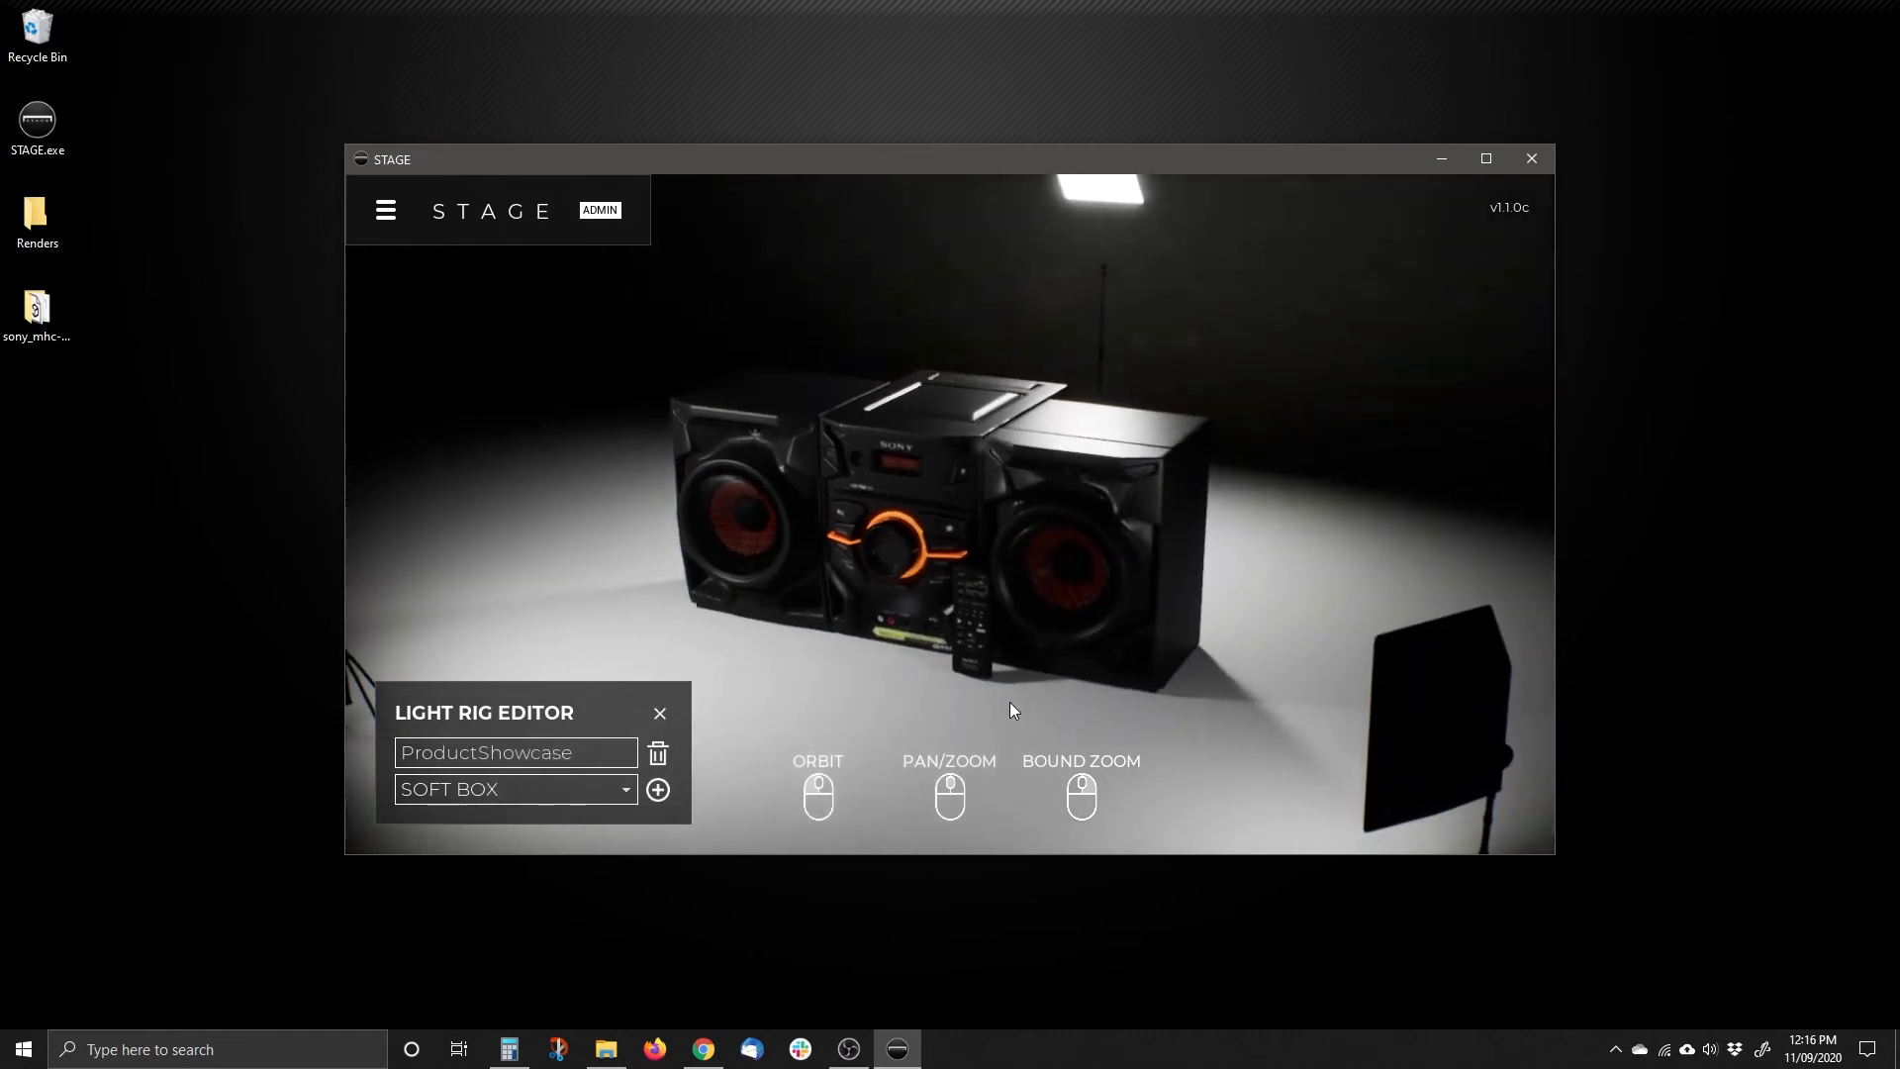
{"action": "left_click_drag", "start_coordinate": [917, 713], "coordinate": [1124, 666]}
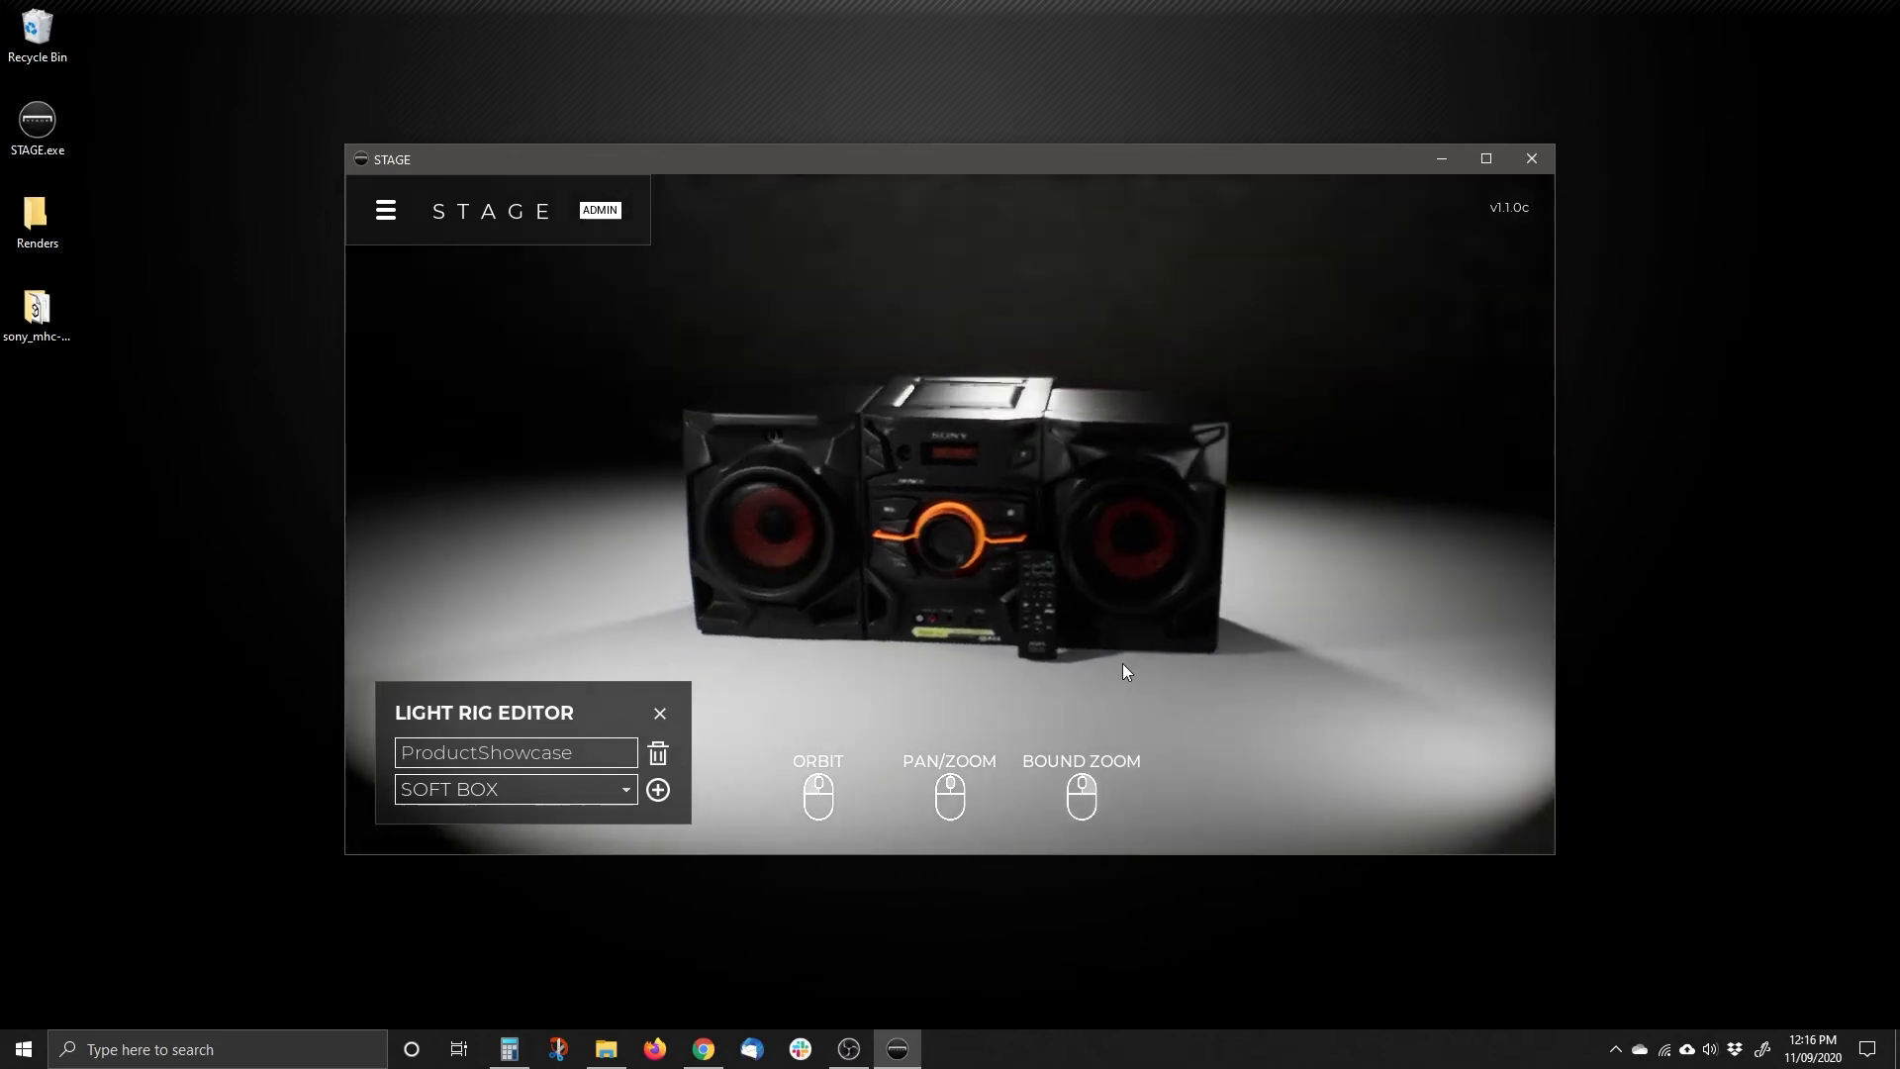
{"action": "scroll", "coordinate": [1116, 714], "scroll_direction": "up", "scroll_amount": 6}
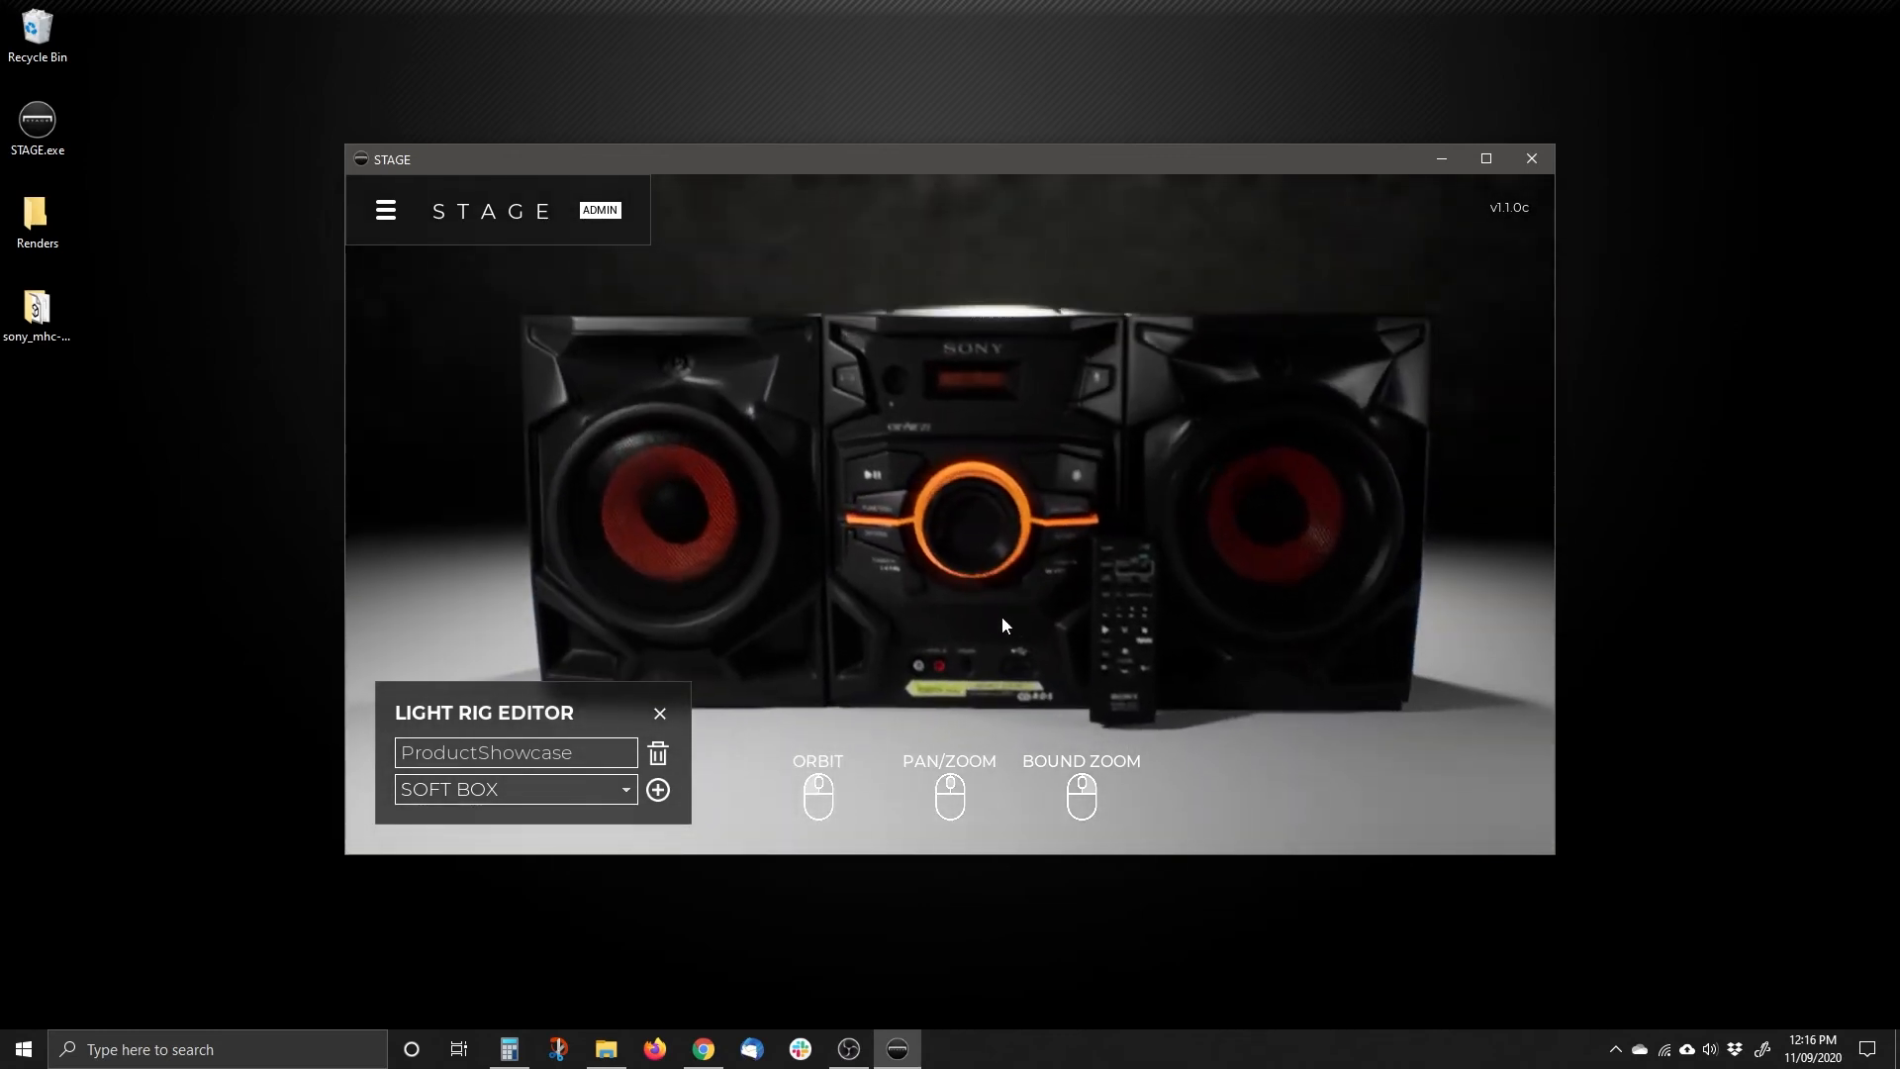
{"action": "left_click_drag", "start_coordinate": [885, 613], "coordinate": [941, 612]}
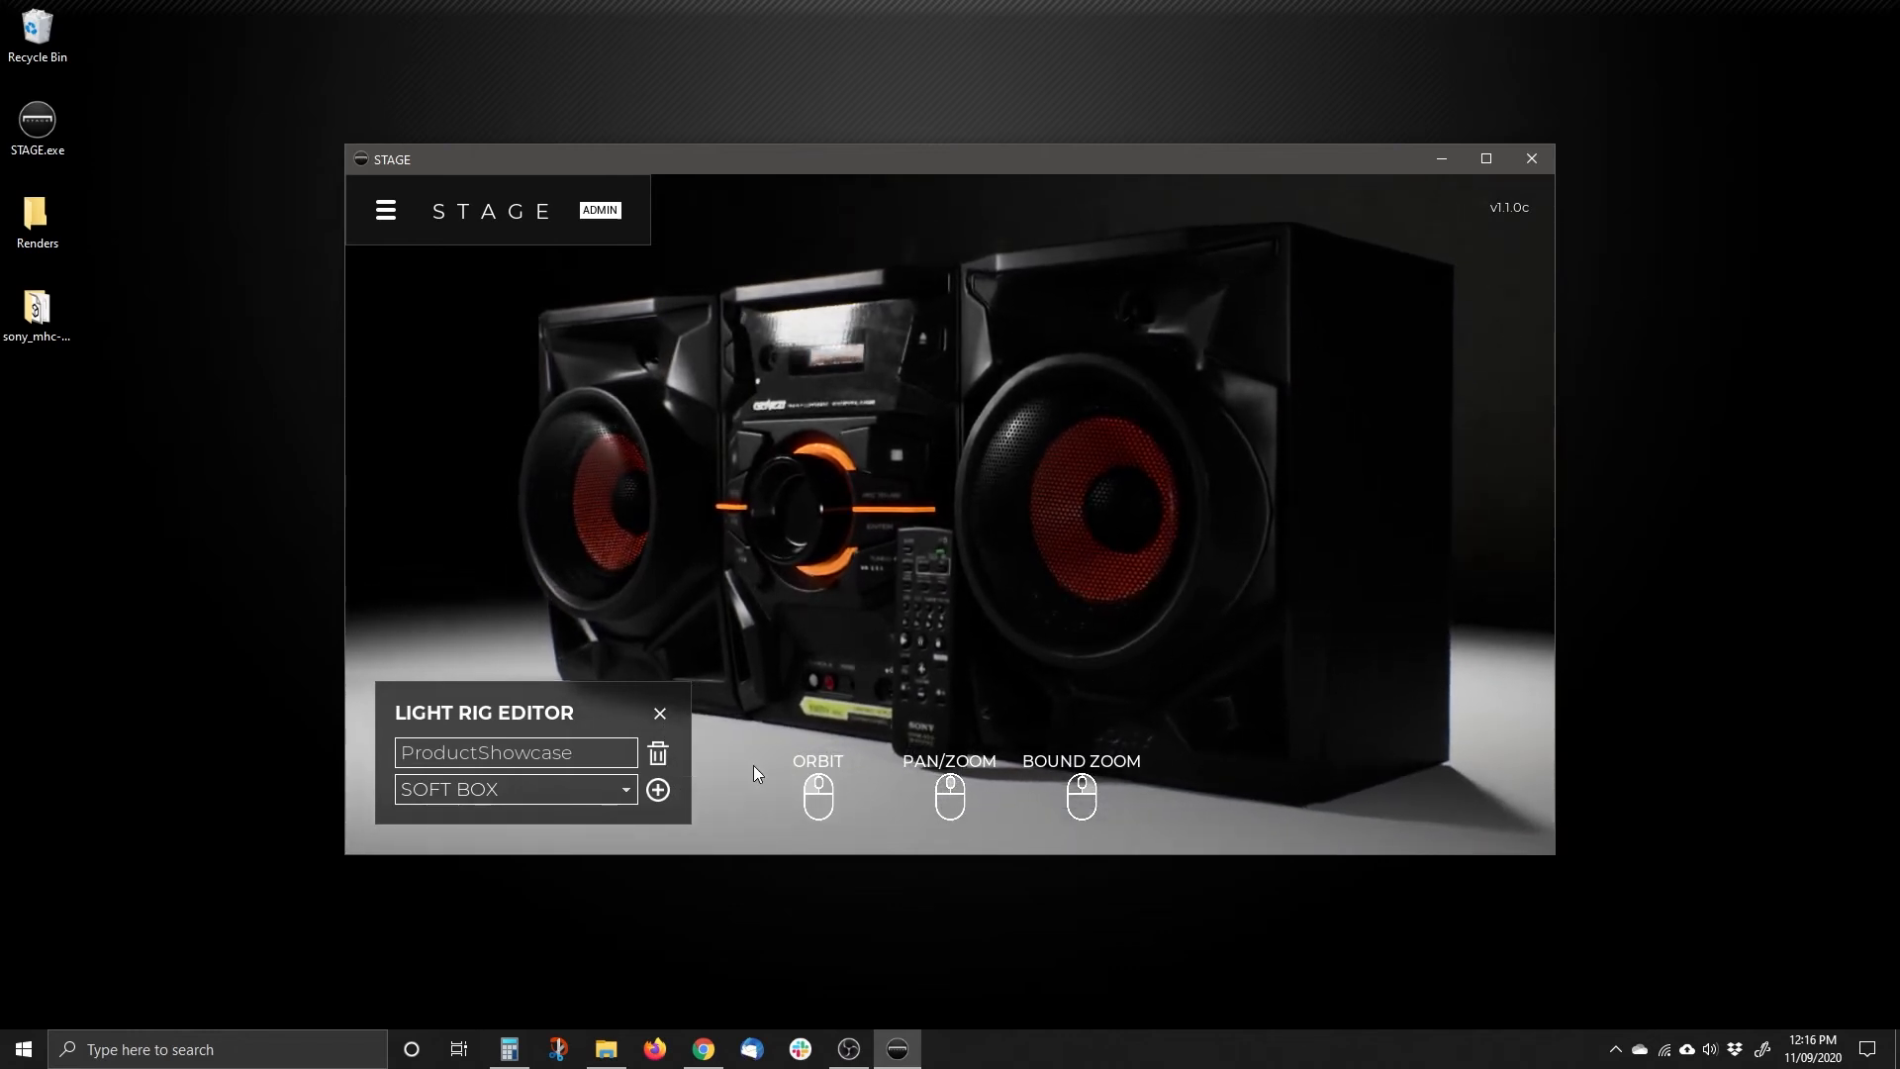
{"action": "scroll", "coordinate": [815, 673], "scroll_direction": "down", "scroll_amount": 5}
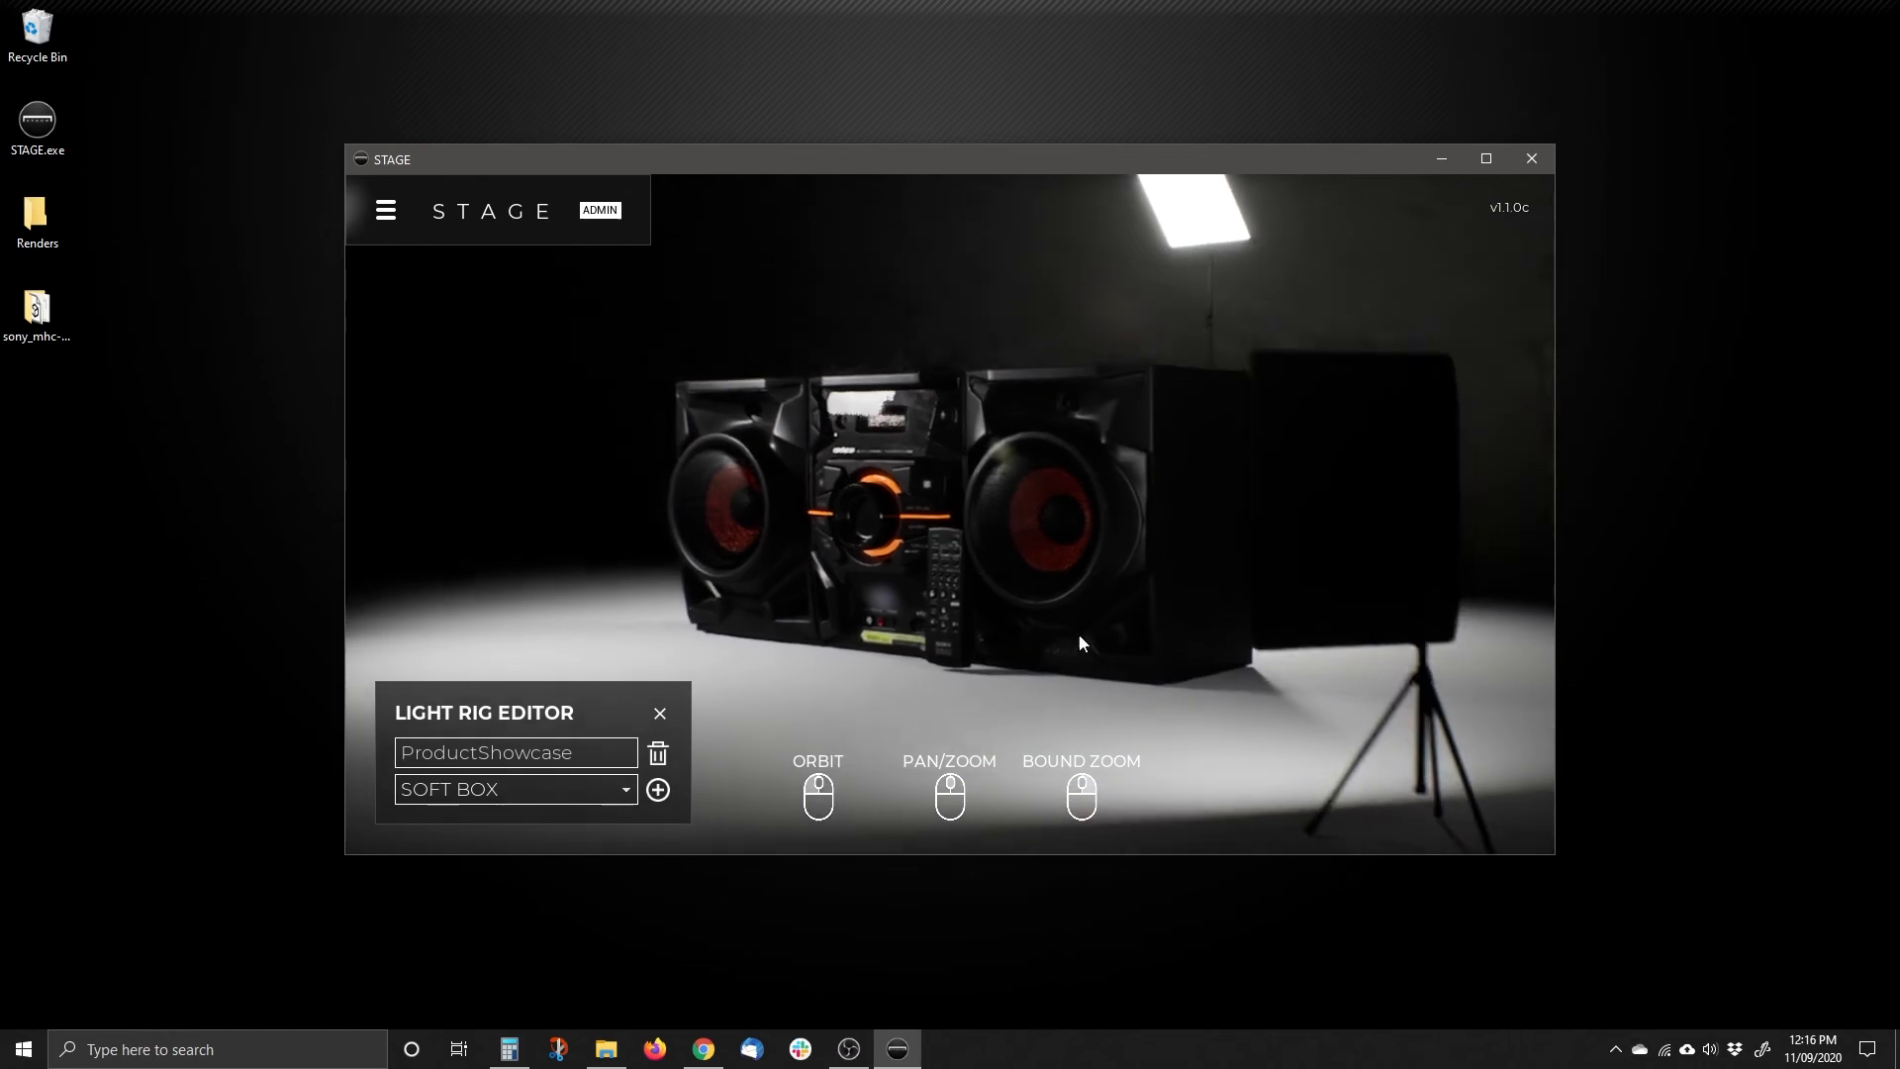
Raise the intensity of the low soft box at -243.5° to about 233.8%.
{"action": "left_click", "coordinate": [1374, 586]}
{"action": "left_click_drag", "start_coordinate": [1270, 638], "coordinate": [1302, 626]}
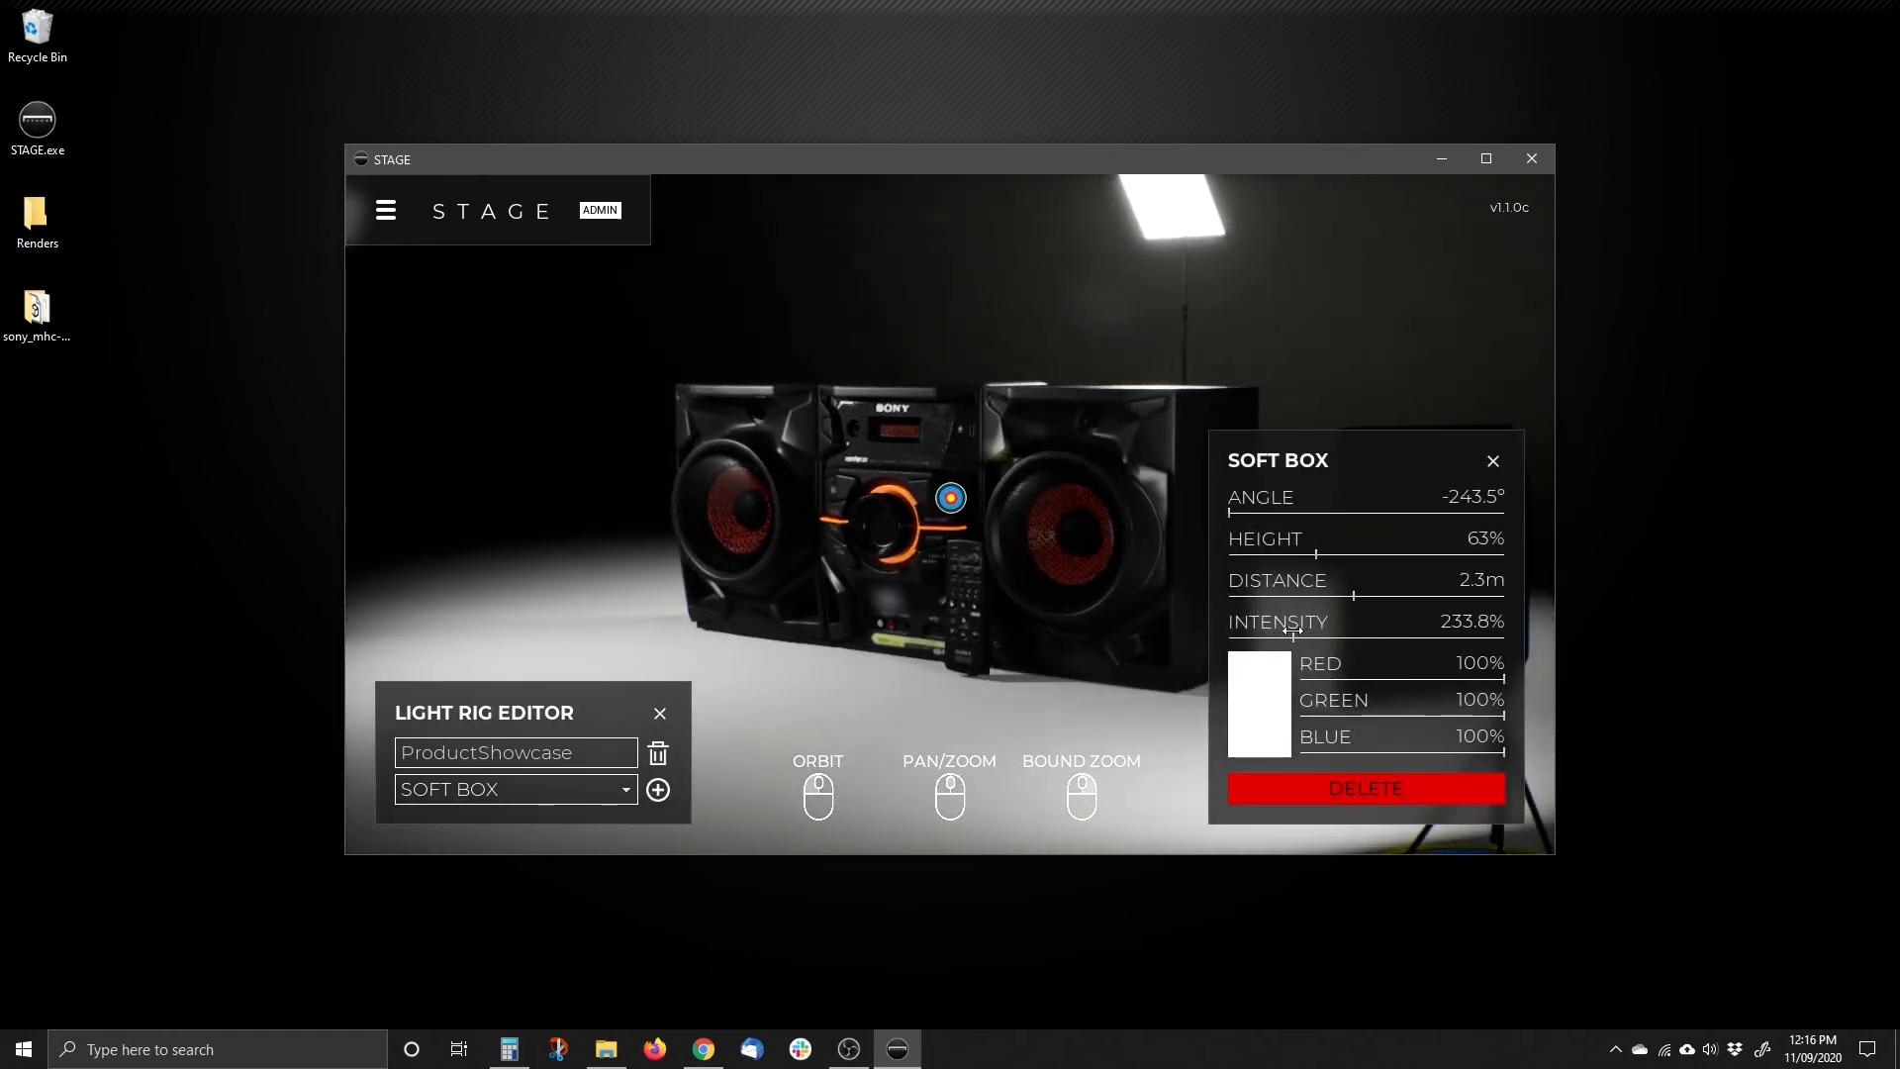
{"action": "left_click", "coordinate": [1118, 723]}
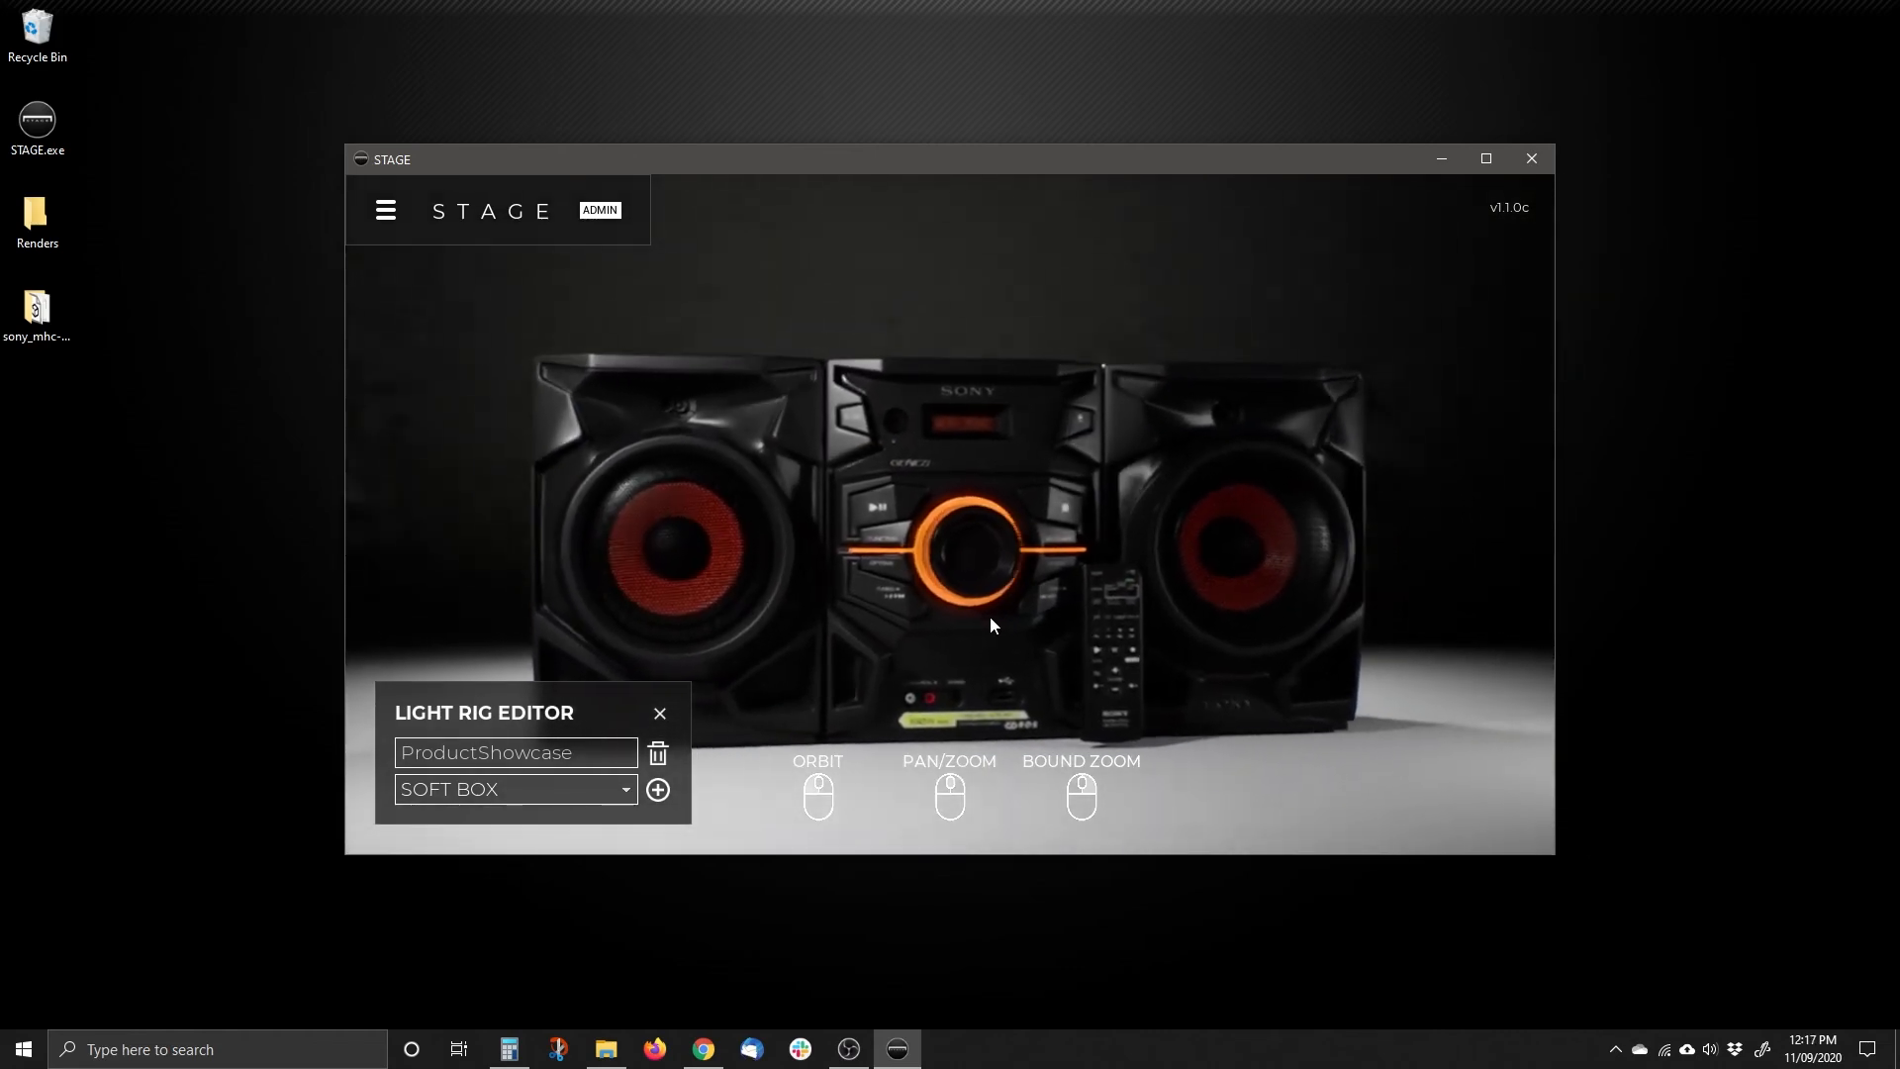
Close the light rig editor and switch the lighting to the Butterfly rig.
{"action": "left_click", "coordinate": [660, 713]}
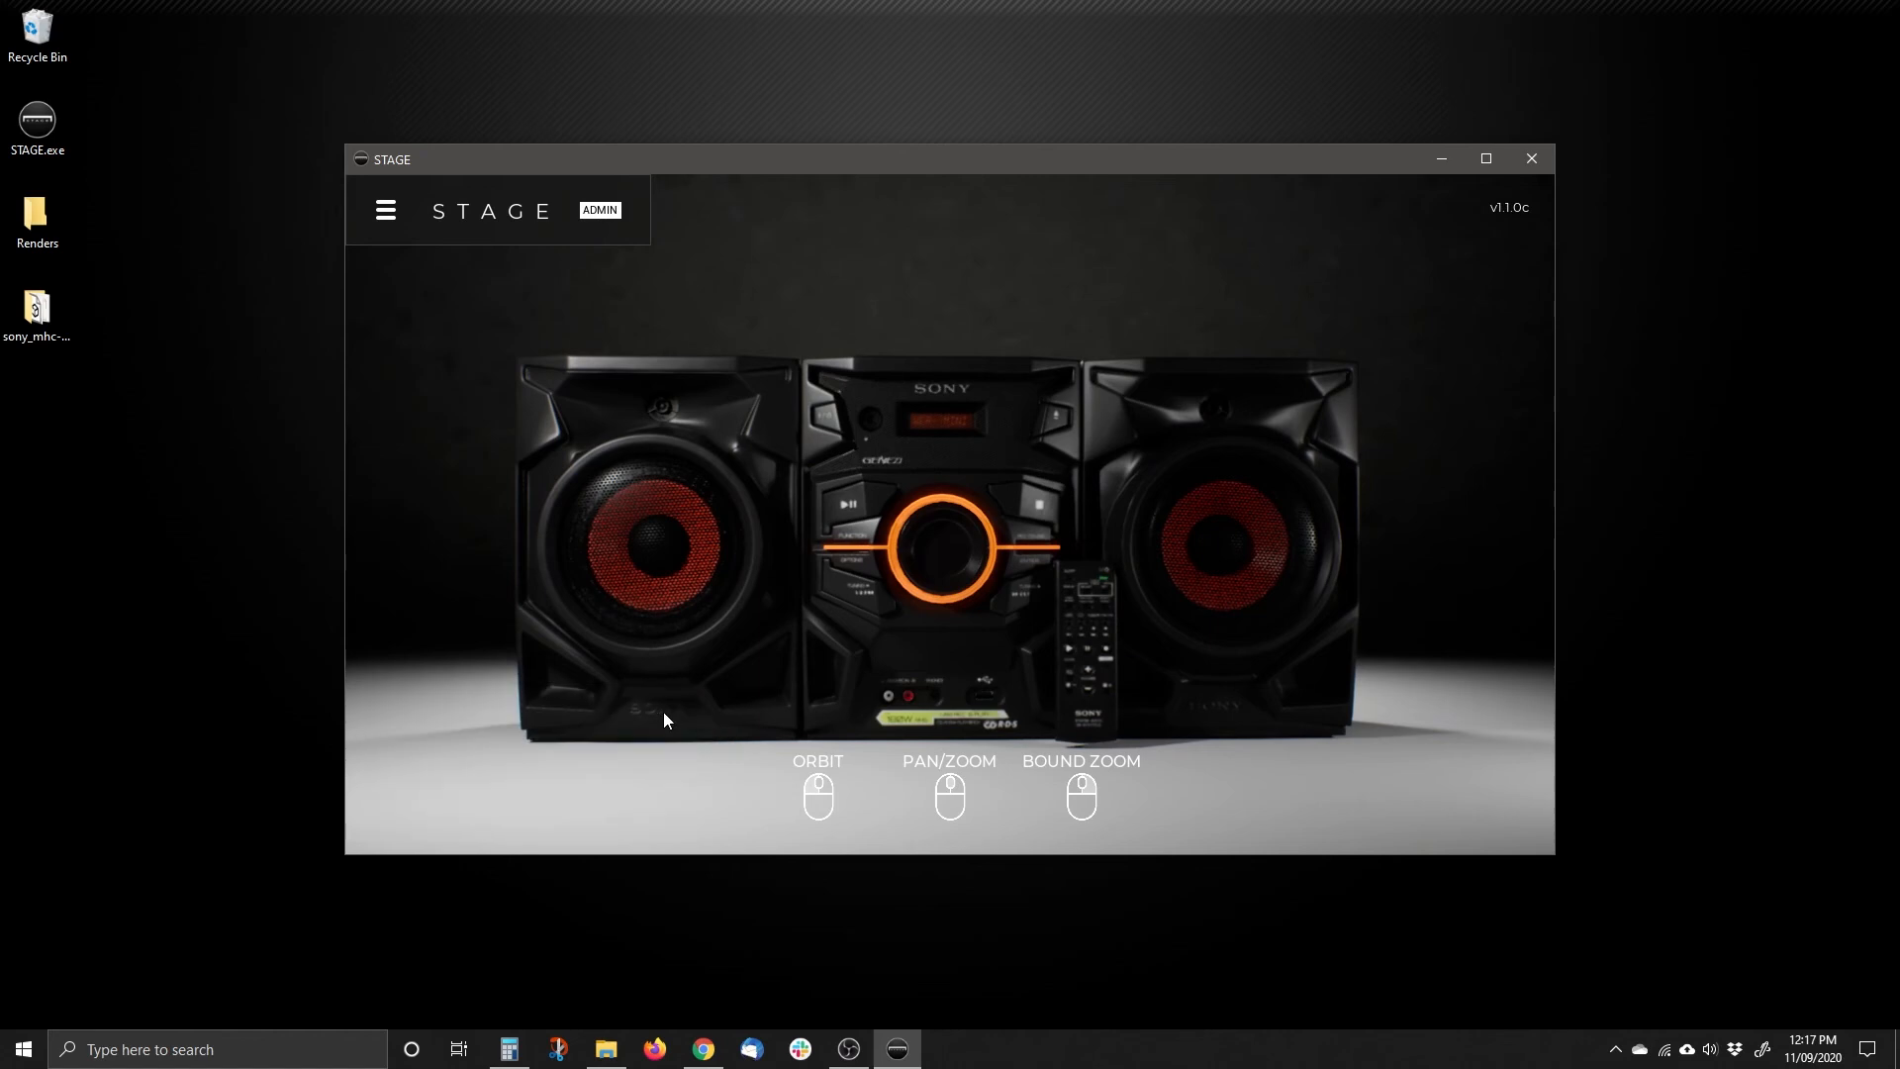
{"action": "left_click", "coordinate": [384, 212]}
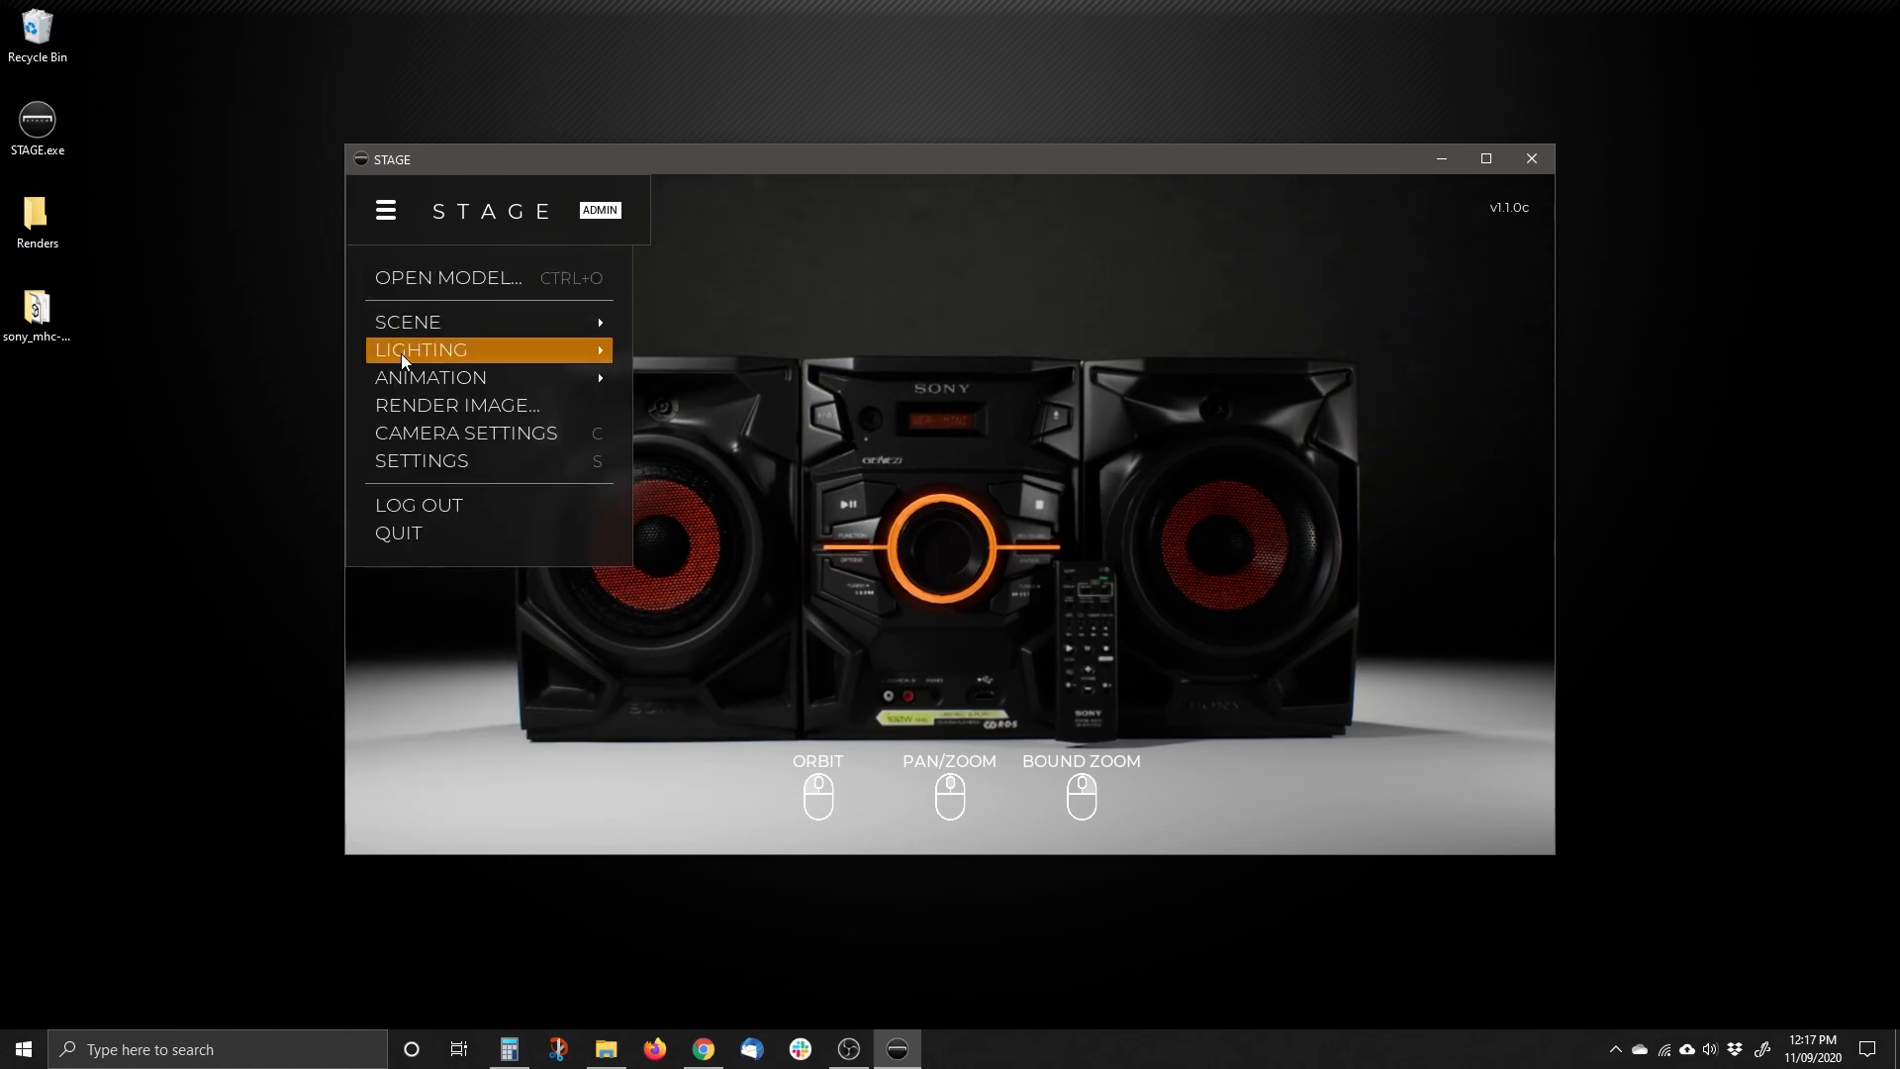
{"action": "mouse_move", "coordinate": [405, 354]}
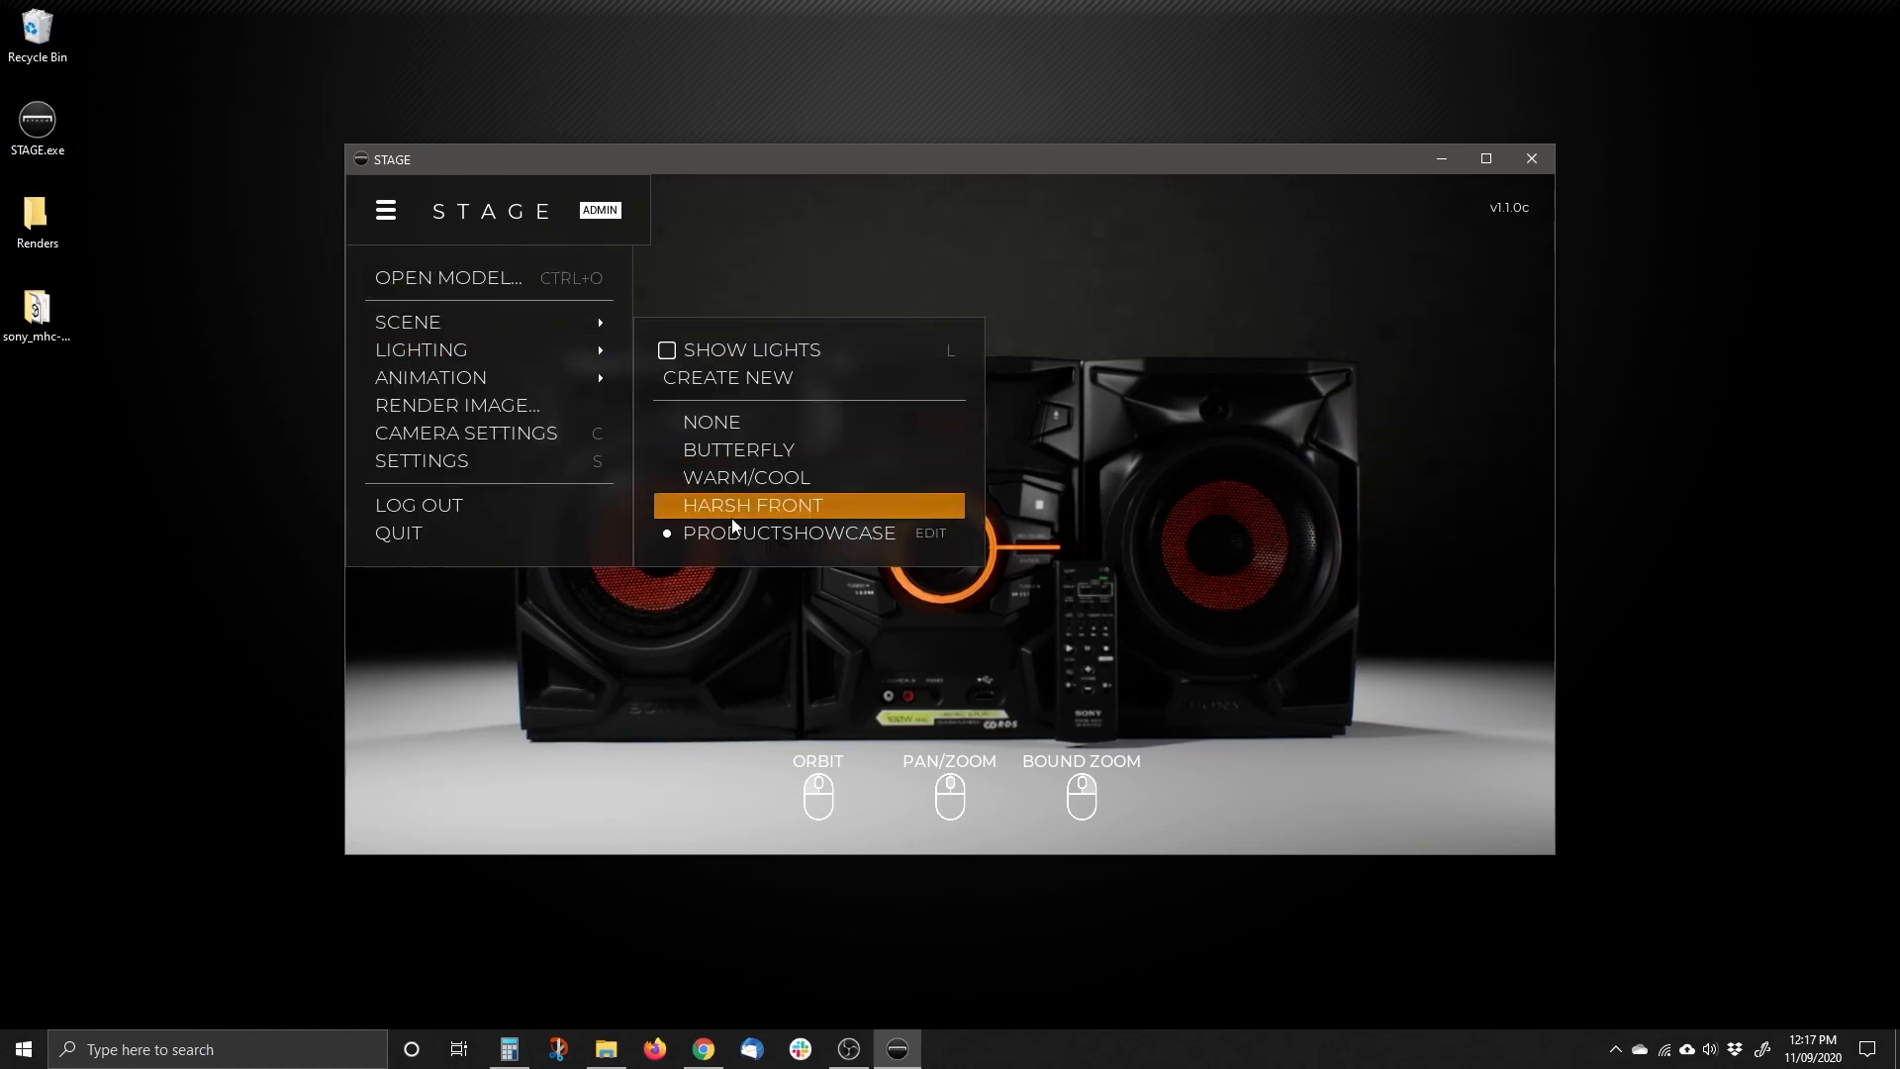
{"action": "left_click", "coordinate": [733, 452]}
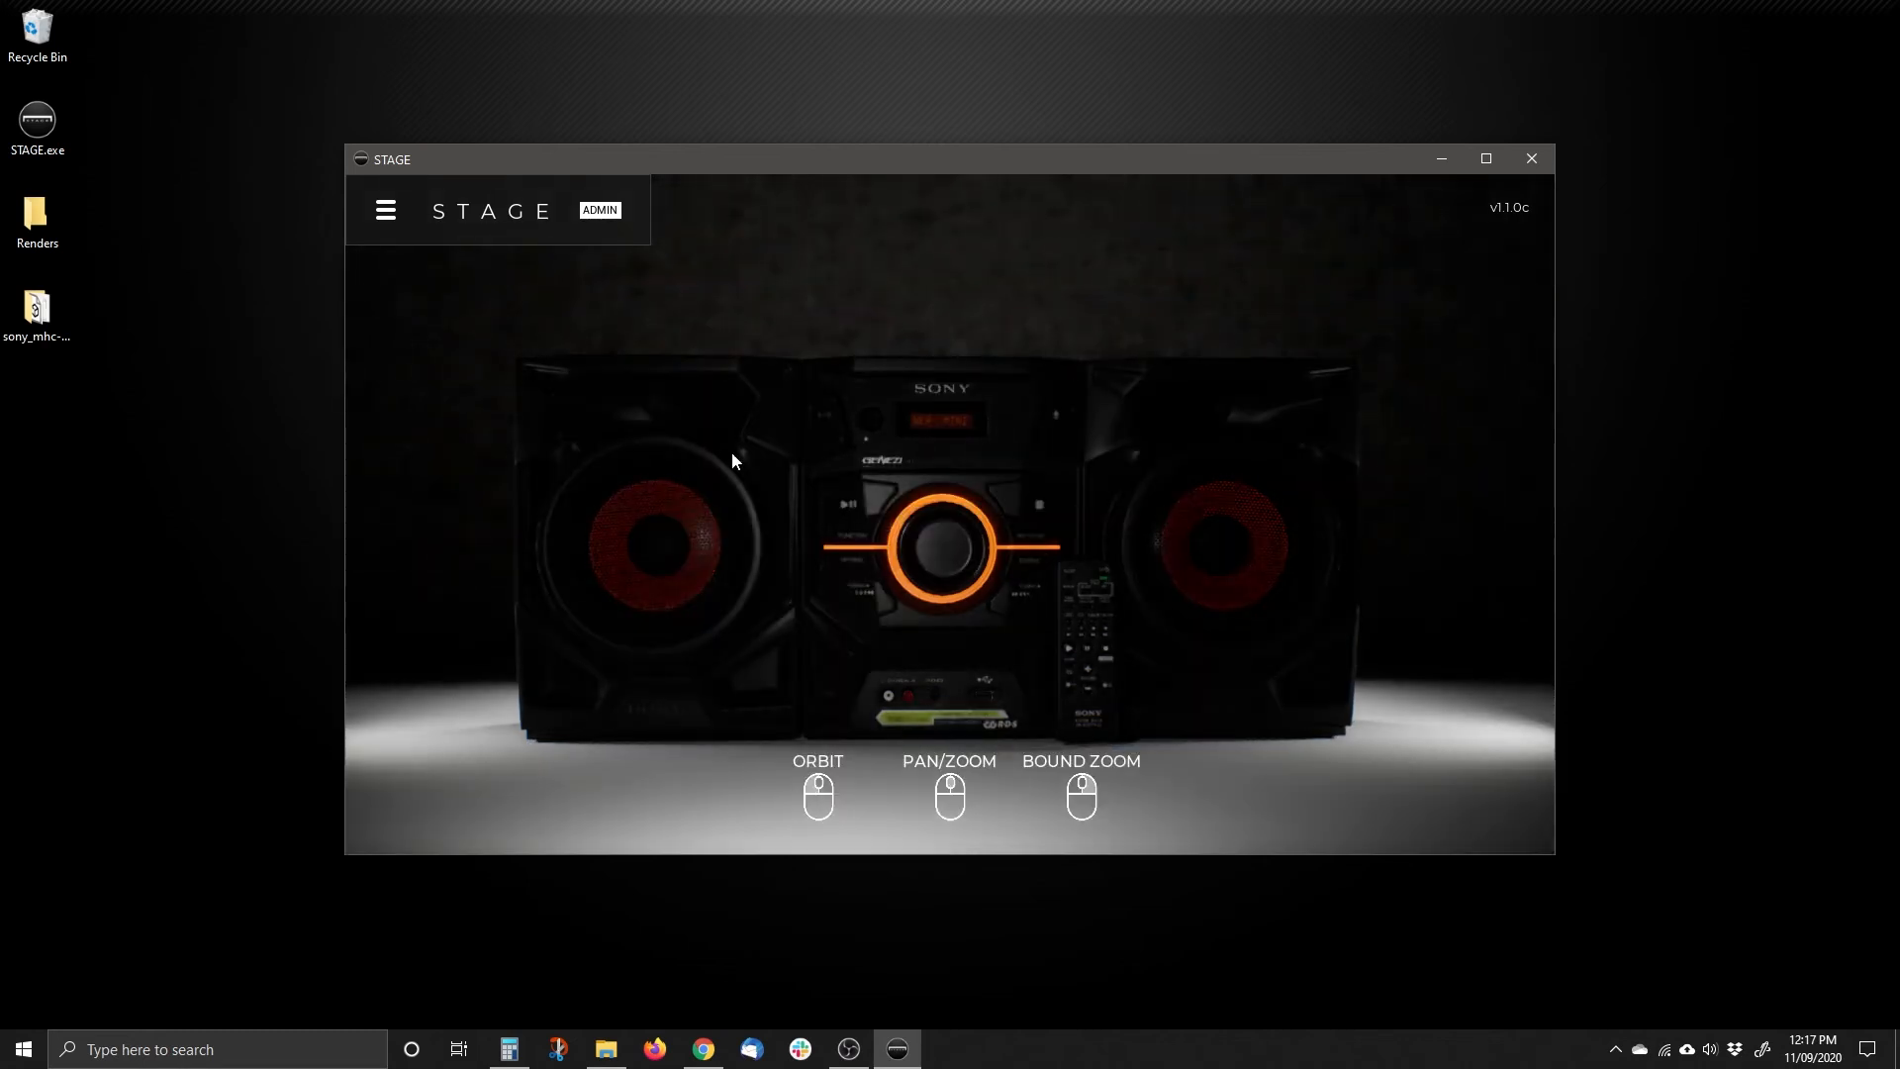
Switch the lighting back to the ProductShowcase rig and show its light fixtures in the scene.
{"action": "left_click", "coordinate": [392, 222]}
{"action": "mouse_move", "coordinate": [412, 353]}
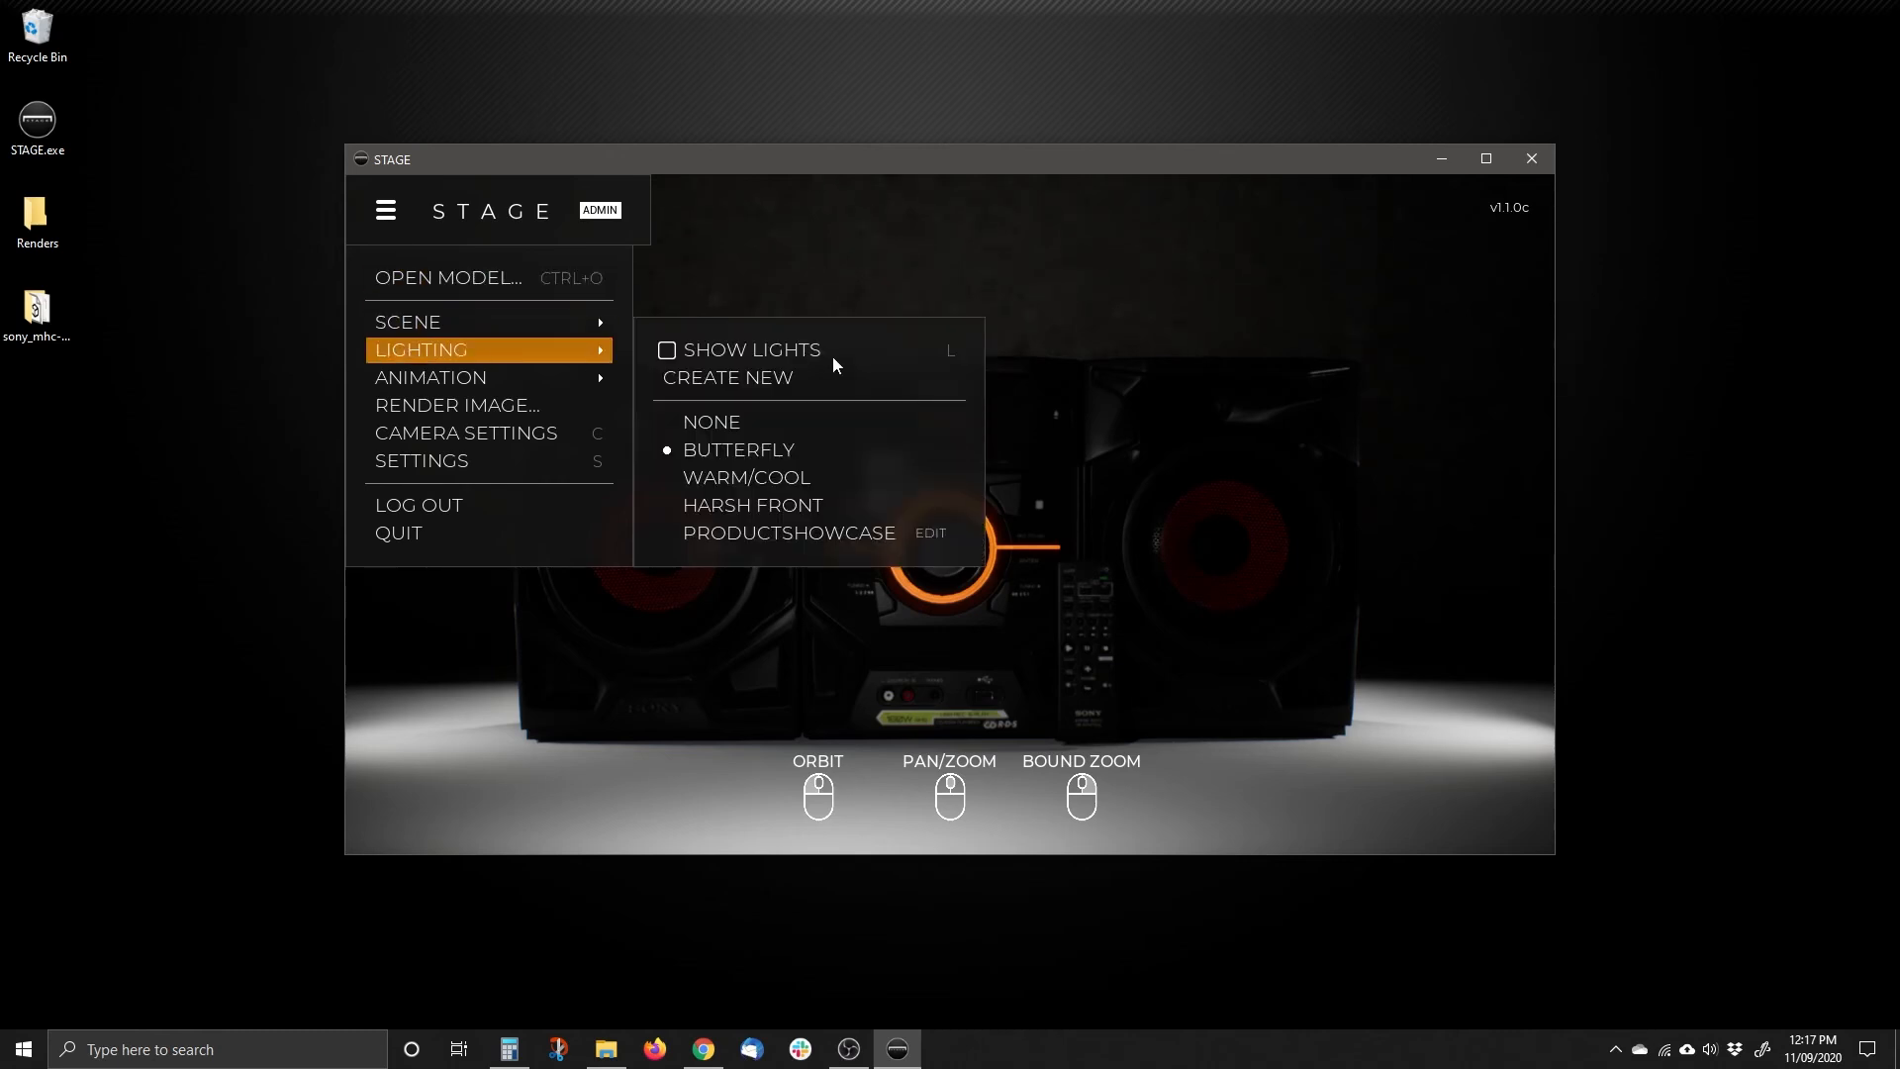
{"action": "left_click", "coordinate": [777, 534]}
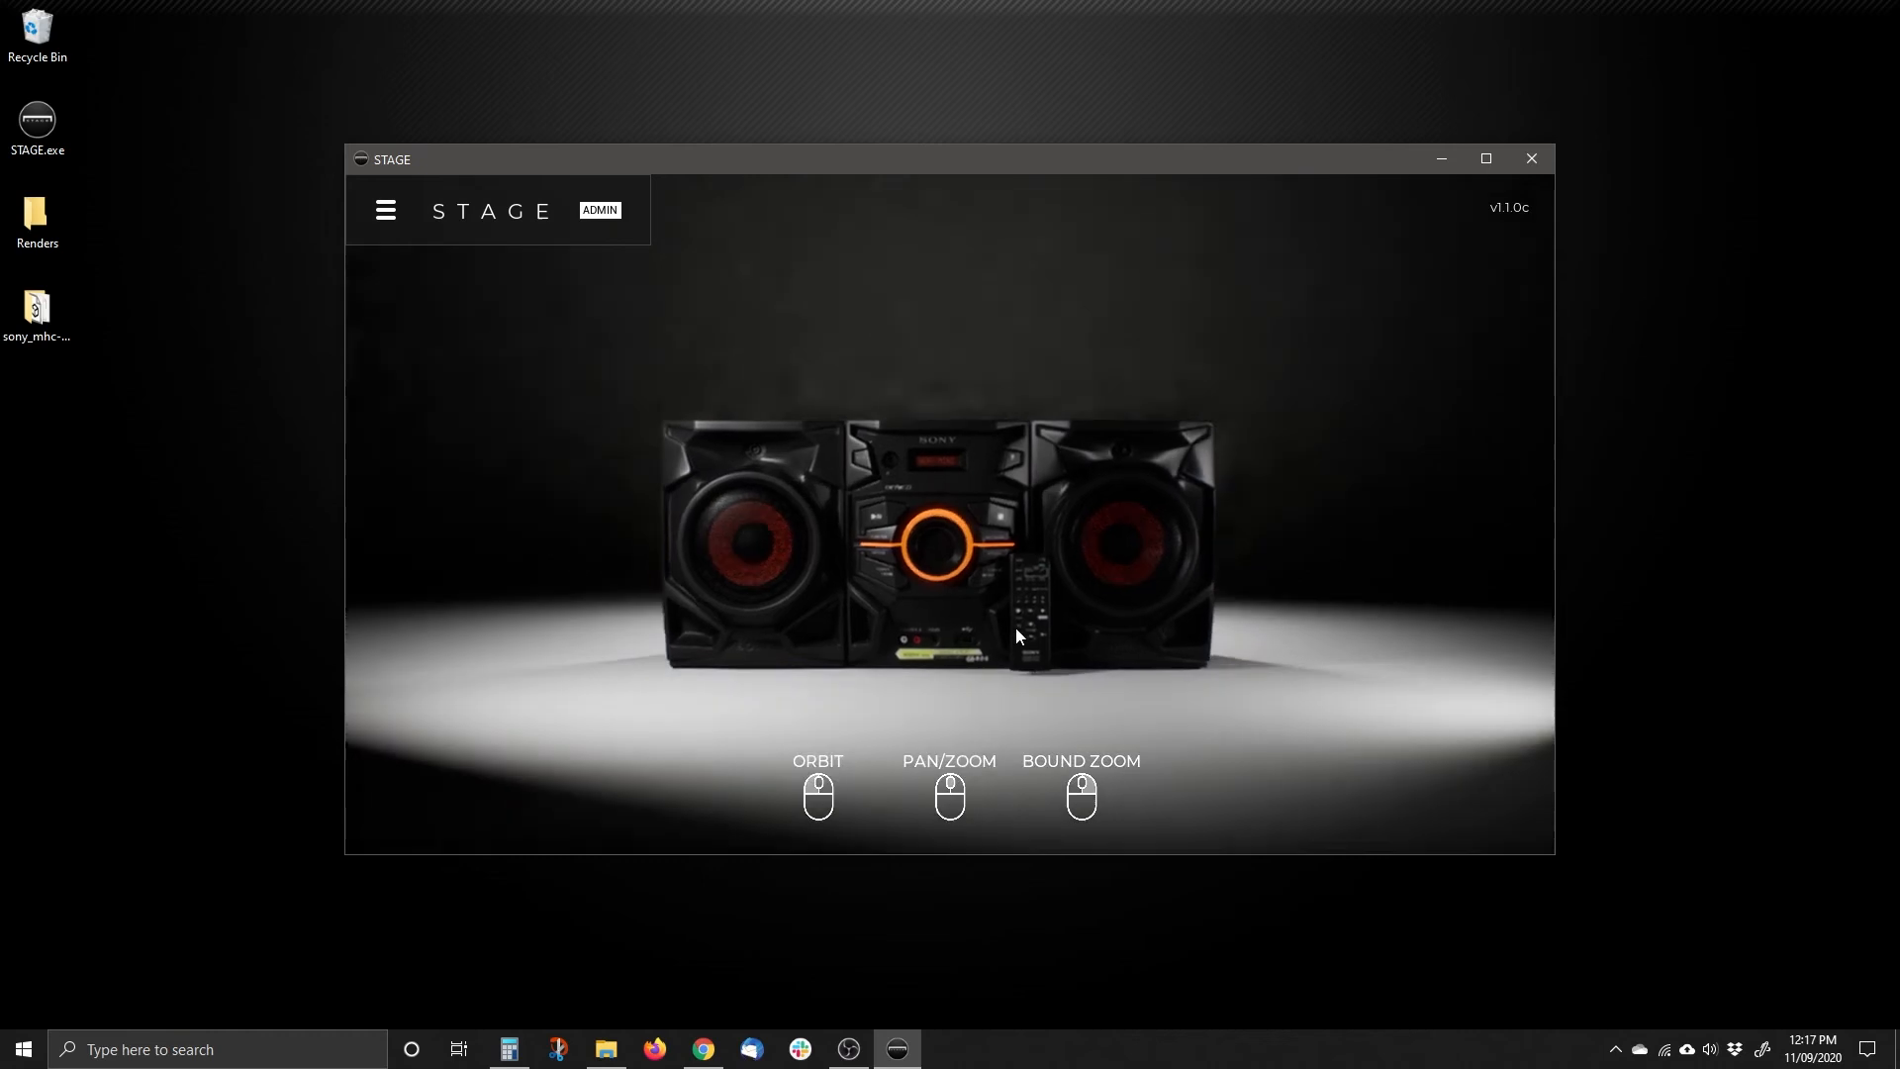
{"action": "left_click_drag", "start_coordinate": [1078, 612], "coordinate": [1206, 632]}
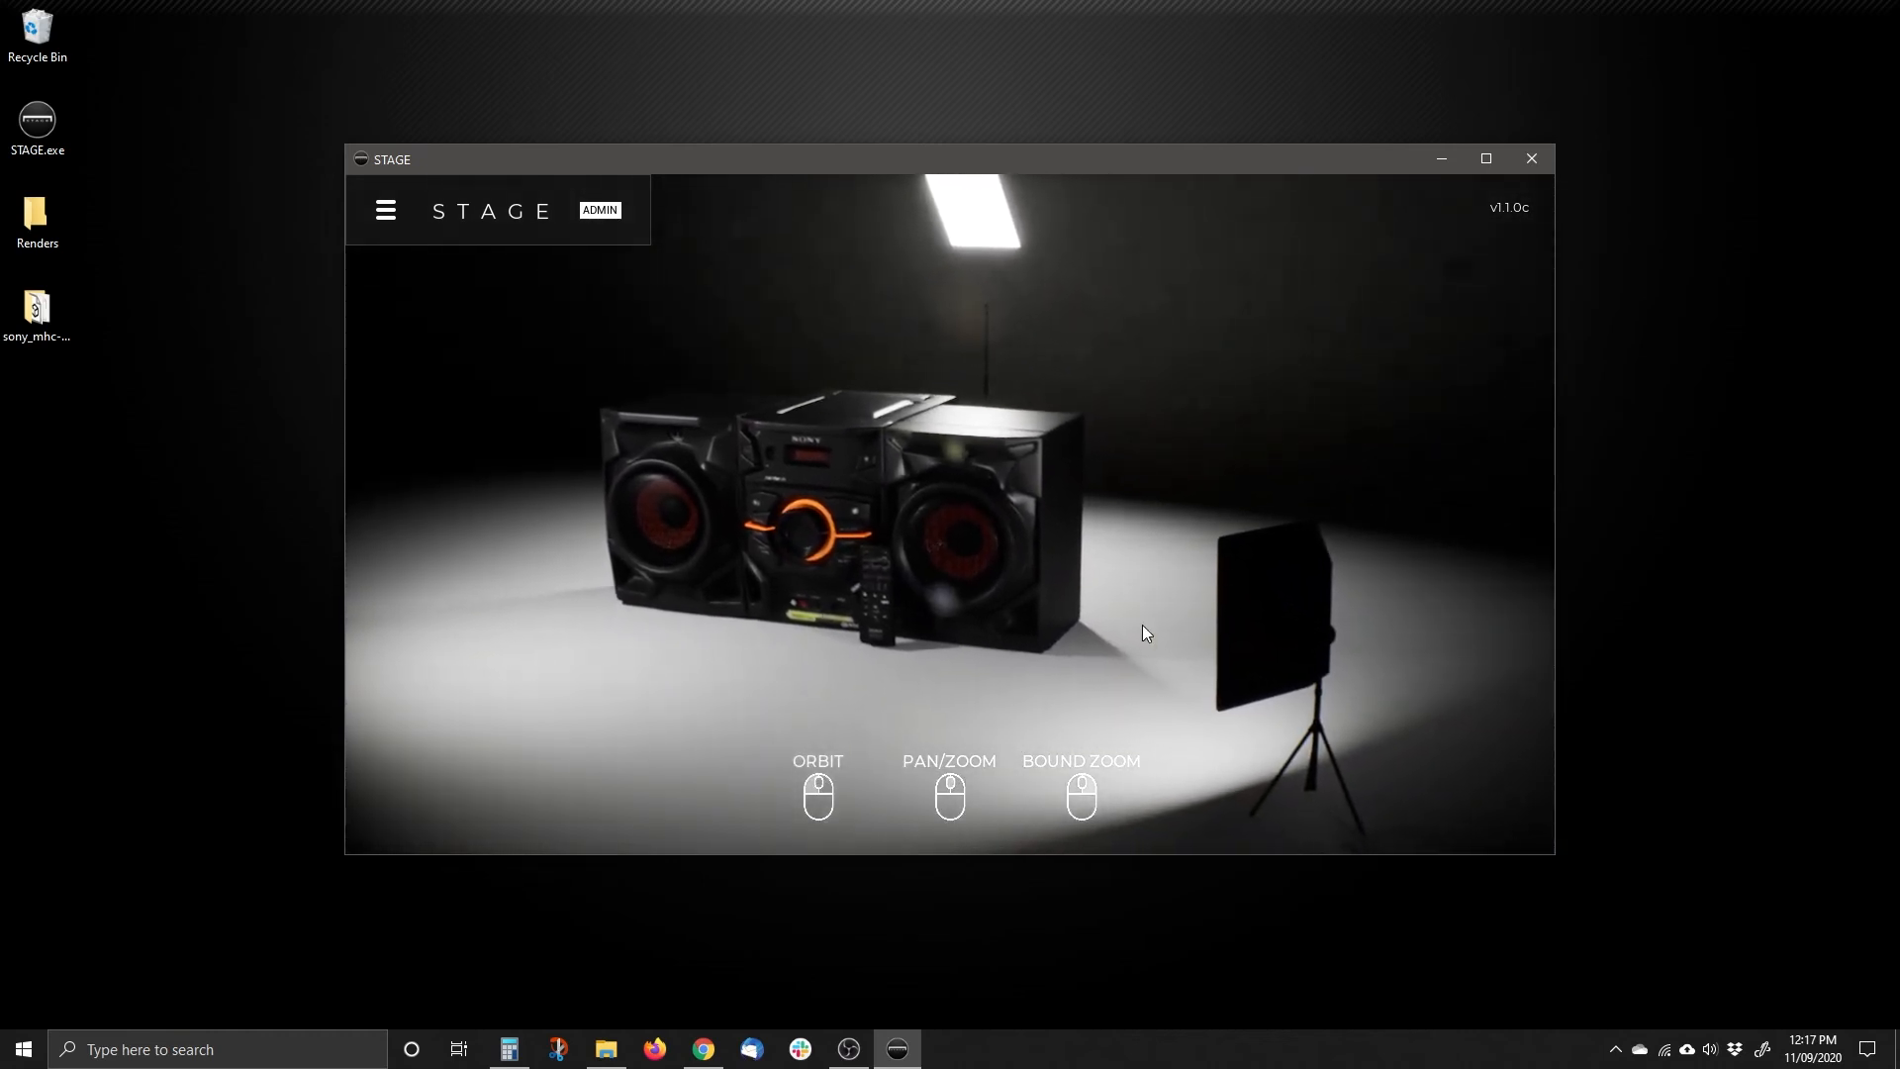
{"action": "left_click_drag", "start_coordinate": [768, 601], "coordinate": [1026, 553]}
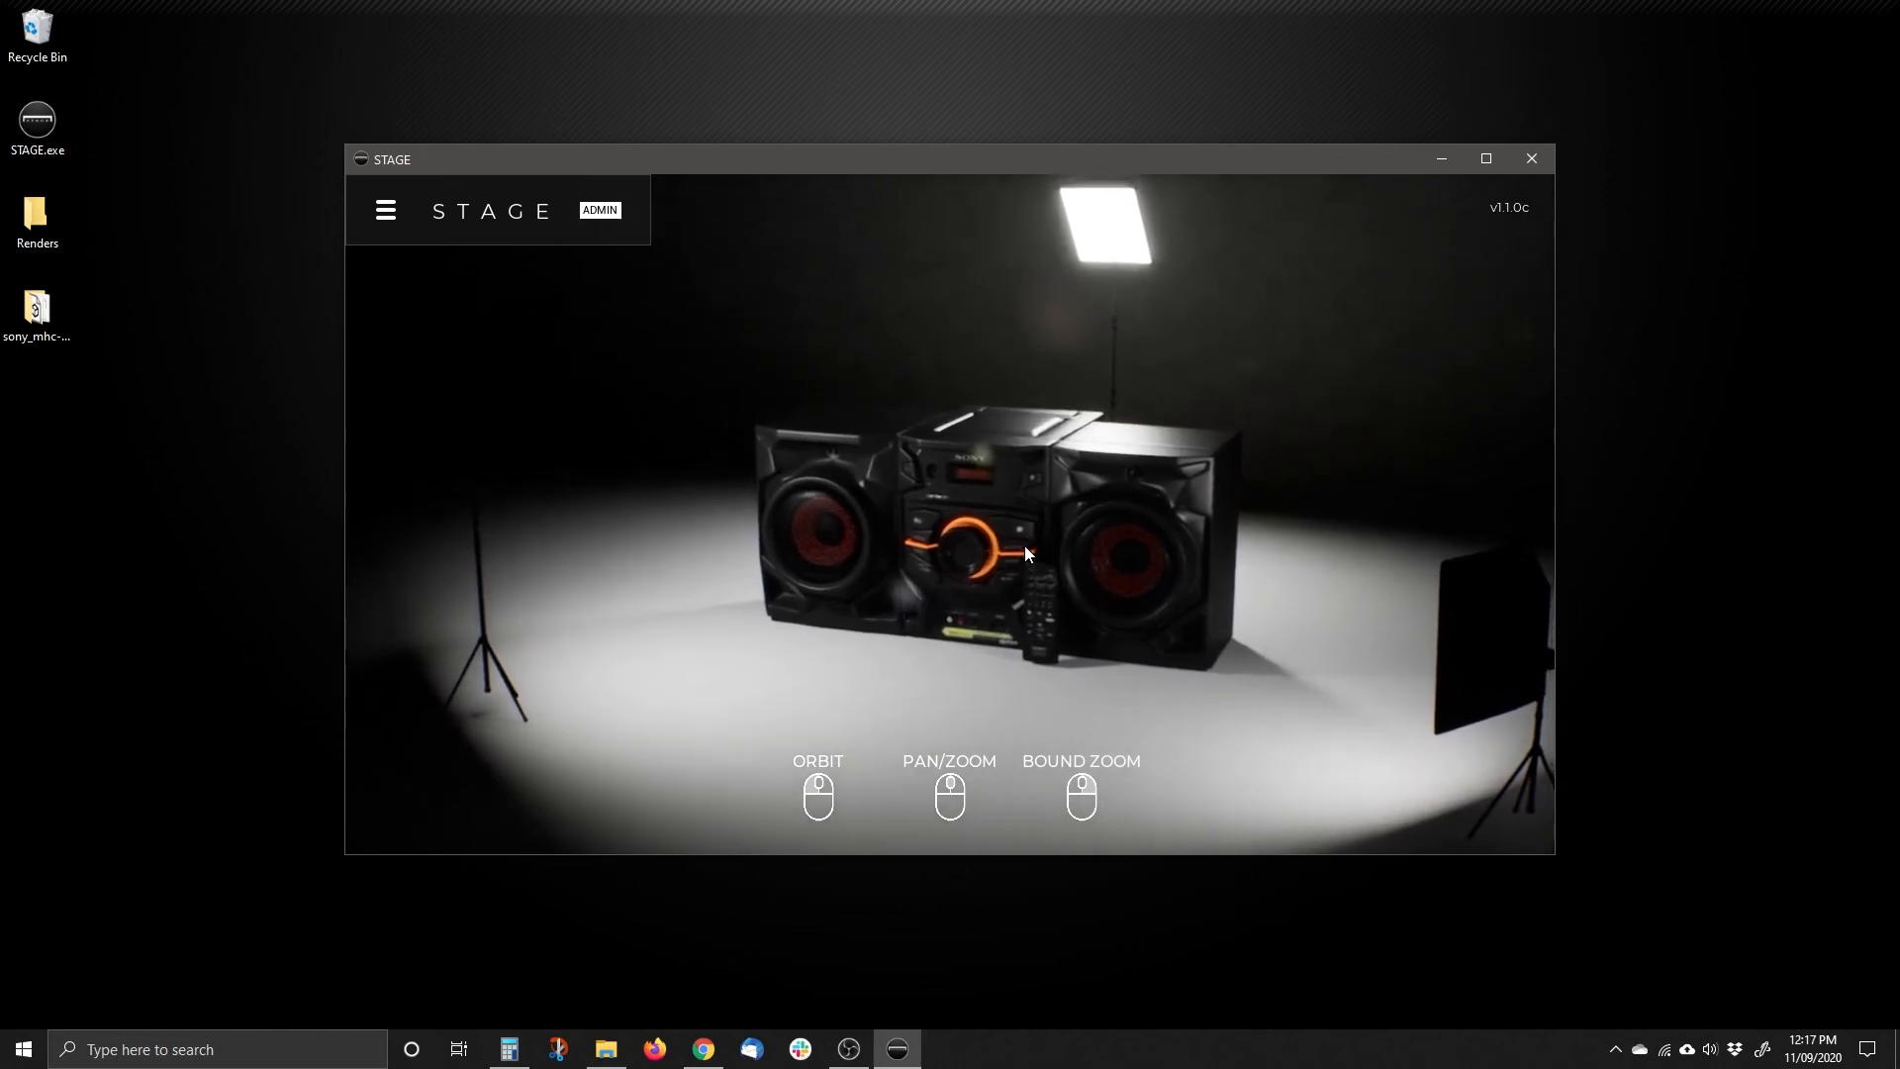
Reopen the ProductShowcase rig for editing and move its first soft box to about -130.7° and 1.4 m.
{"action": "left_click", "coordinate": [386, 213]}
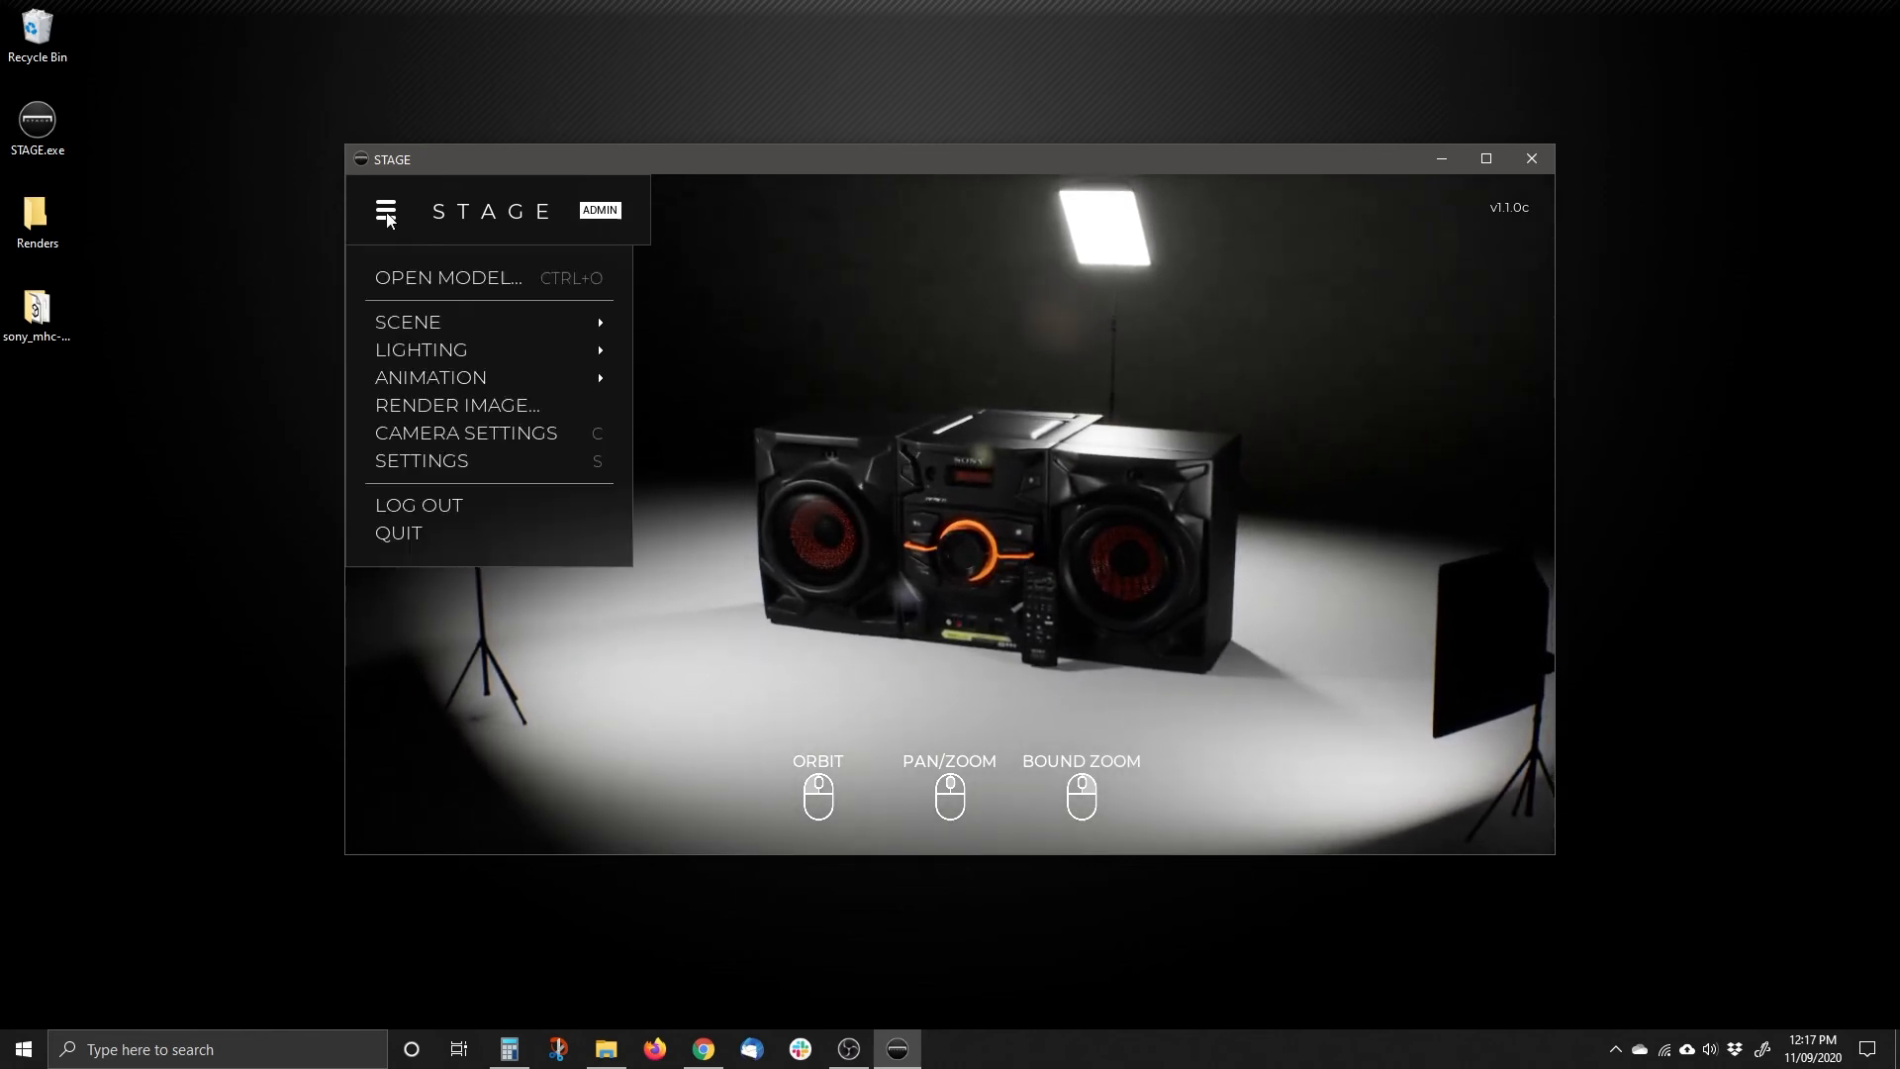
{"action": "mouse_move", "coordinate": [417, 352]}
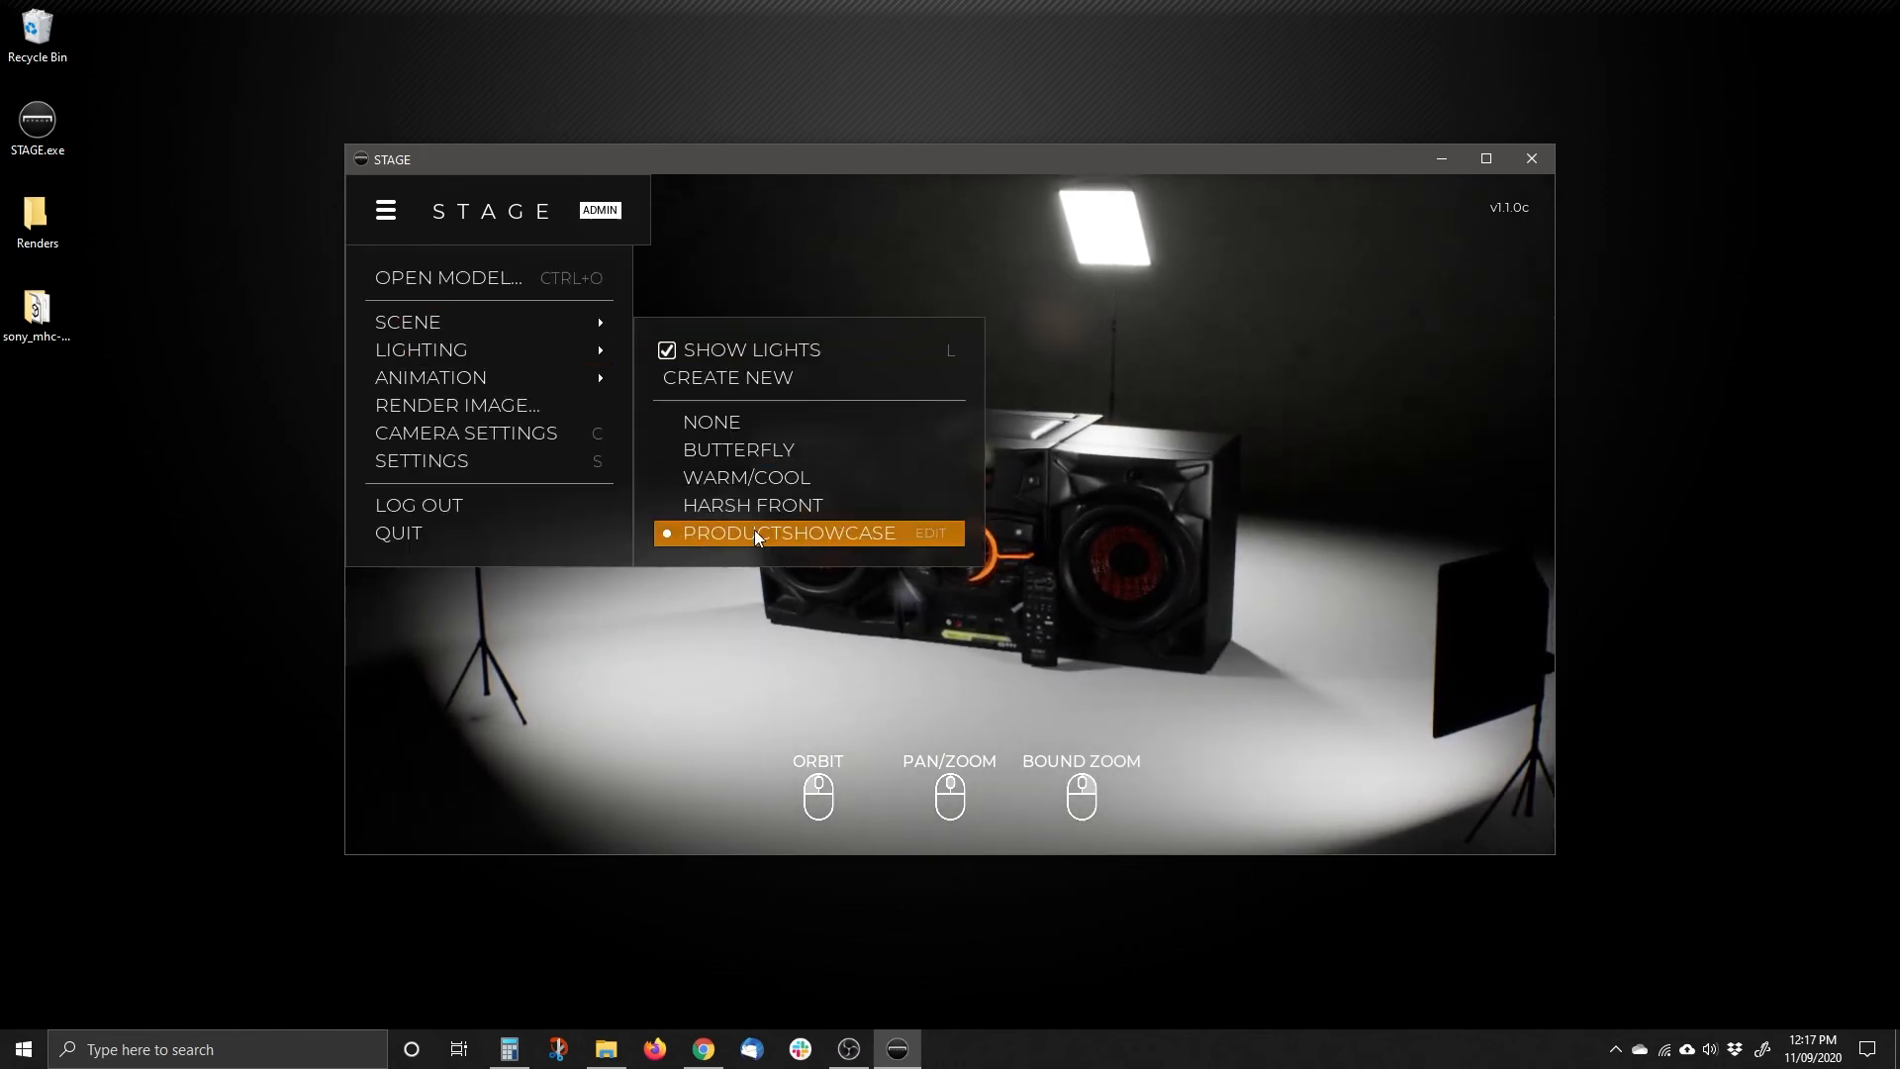
{"action": "left_click", "coordinate": [932, 535]}
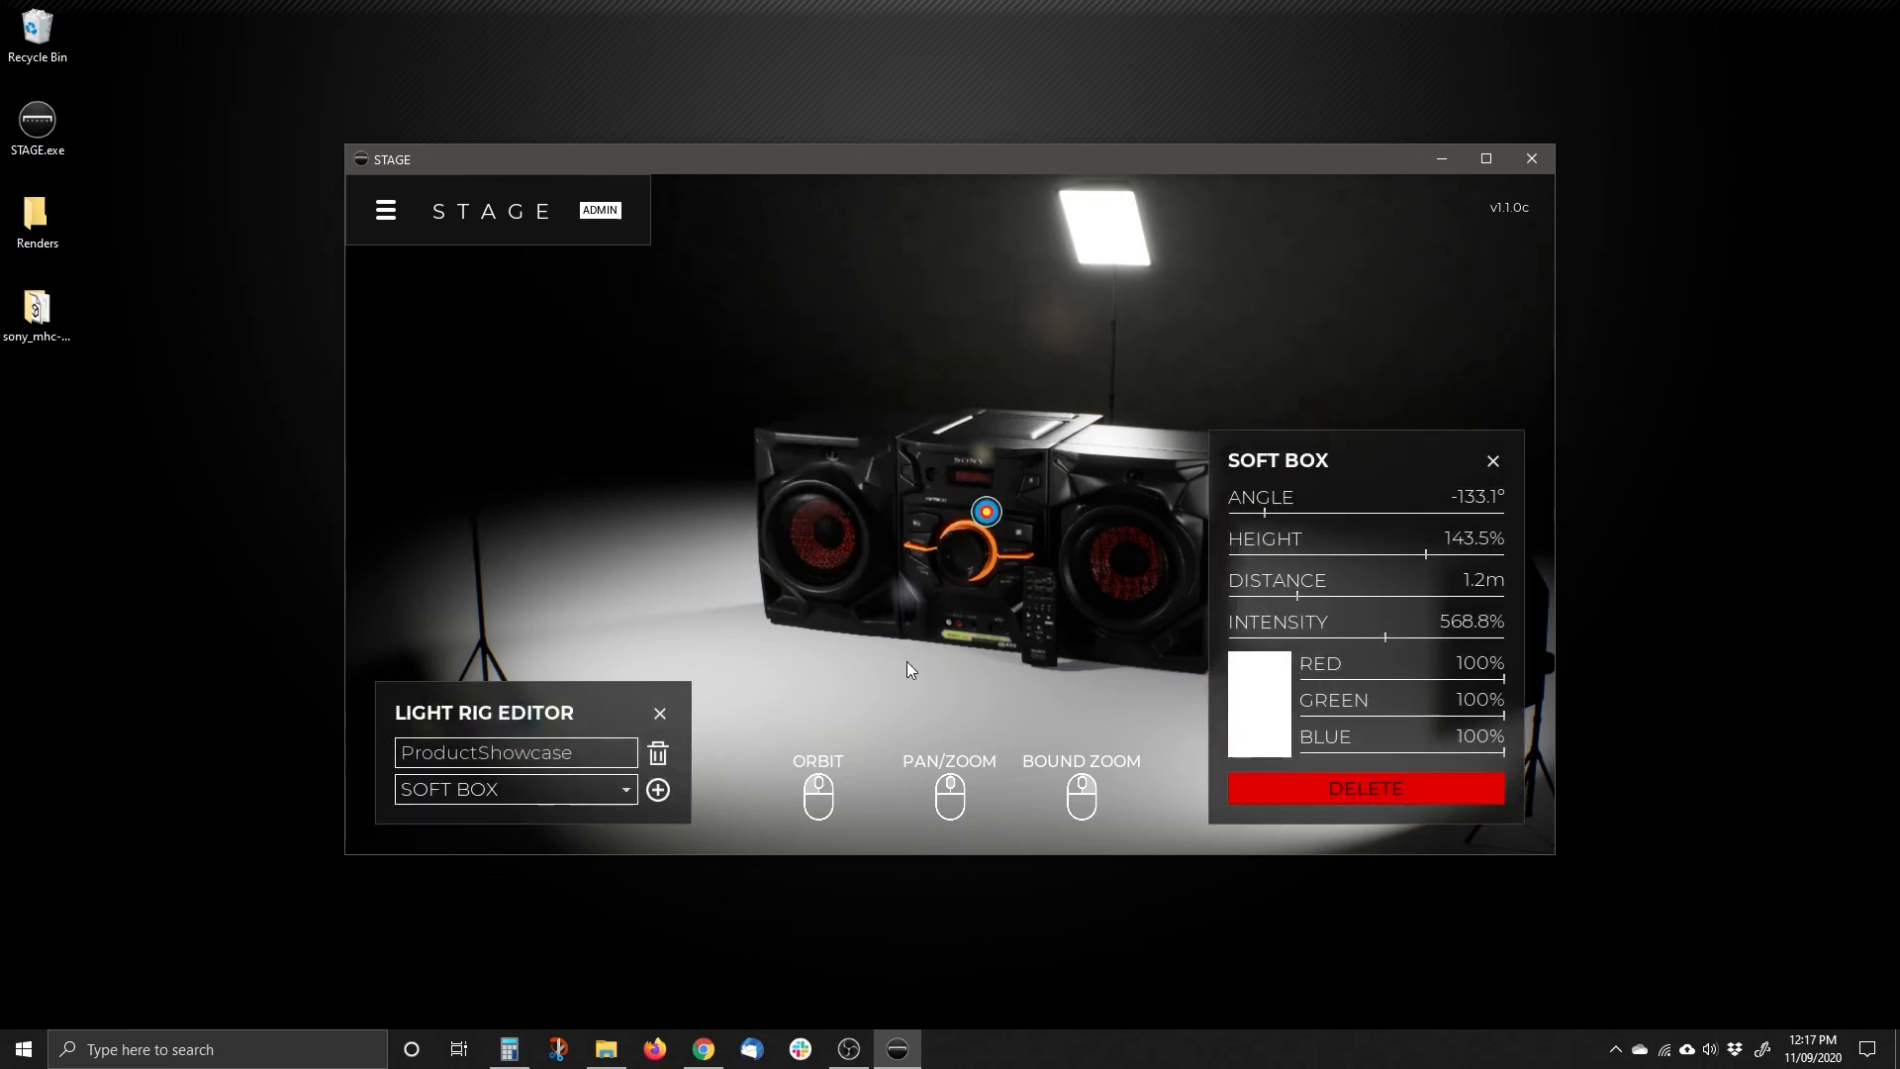
{"action": "left_click_drag", "start_coordinate": [802, 621], "coordinate": [527, 726]}
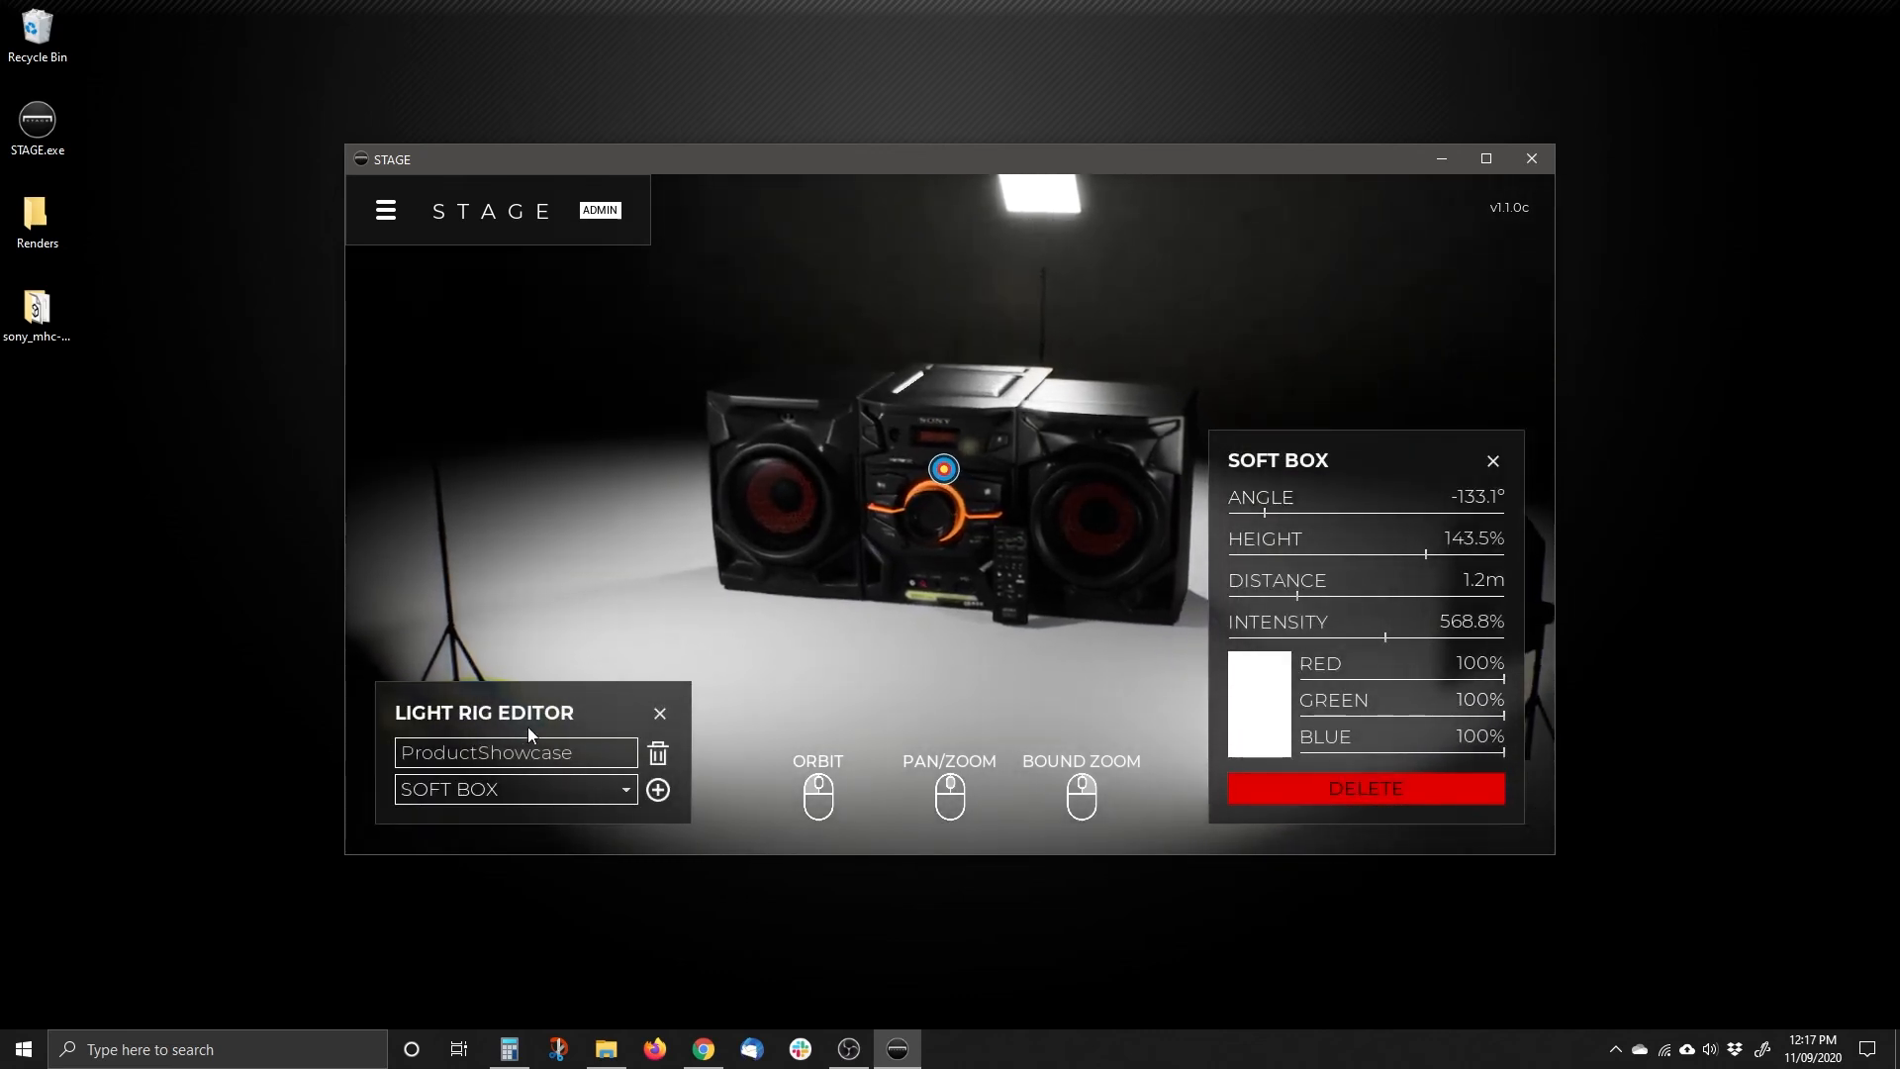
{"action": "left_click_drag", "start_coordinate": [679, 645], "coordinate": [555, 637]}
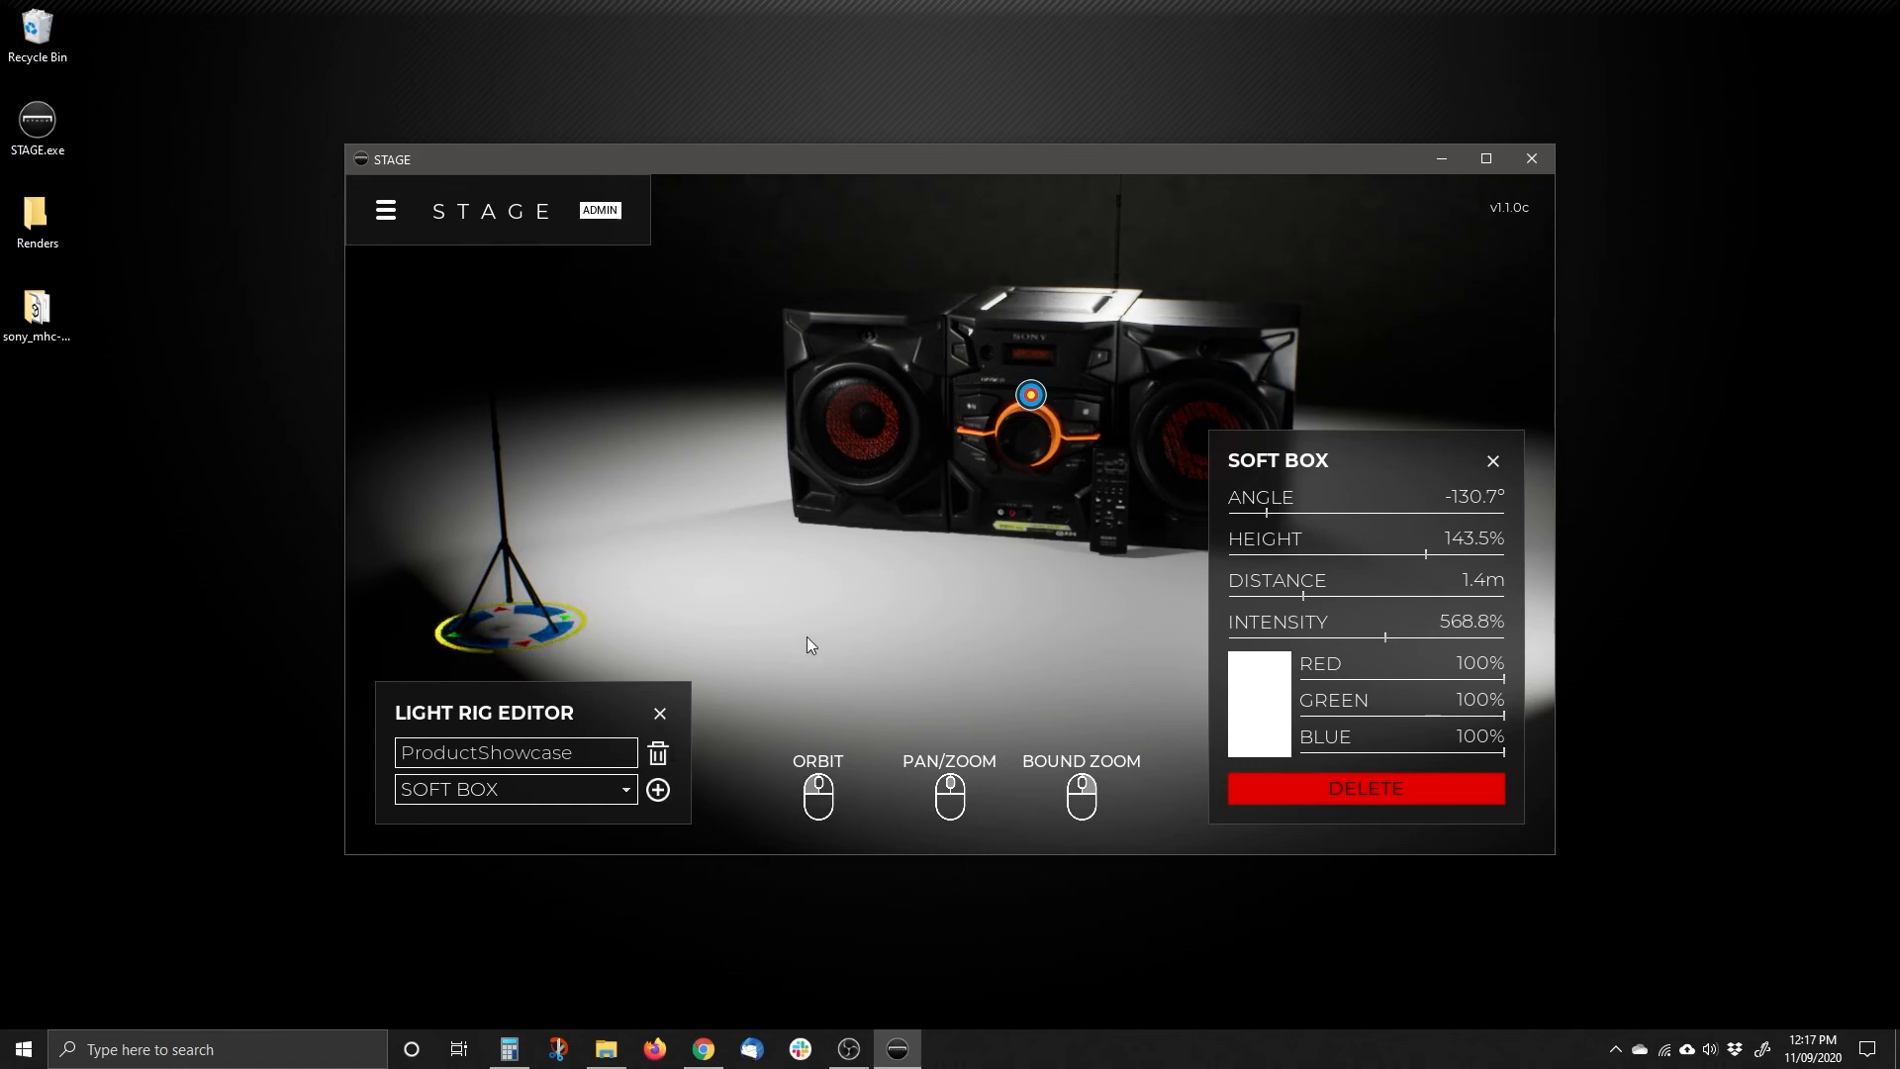
Delete the ProductShowcase light rig.
{"action": "left_click", "coordinate": [946, 598]}
{"action": "left_click_drag", "start_coordinate": [946, 598], "coordinate": [1025, 572]}
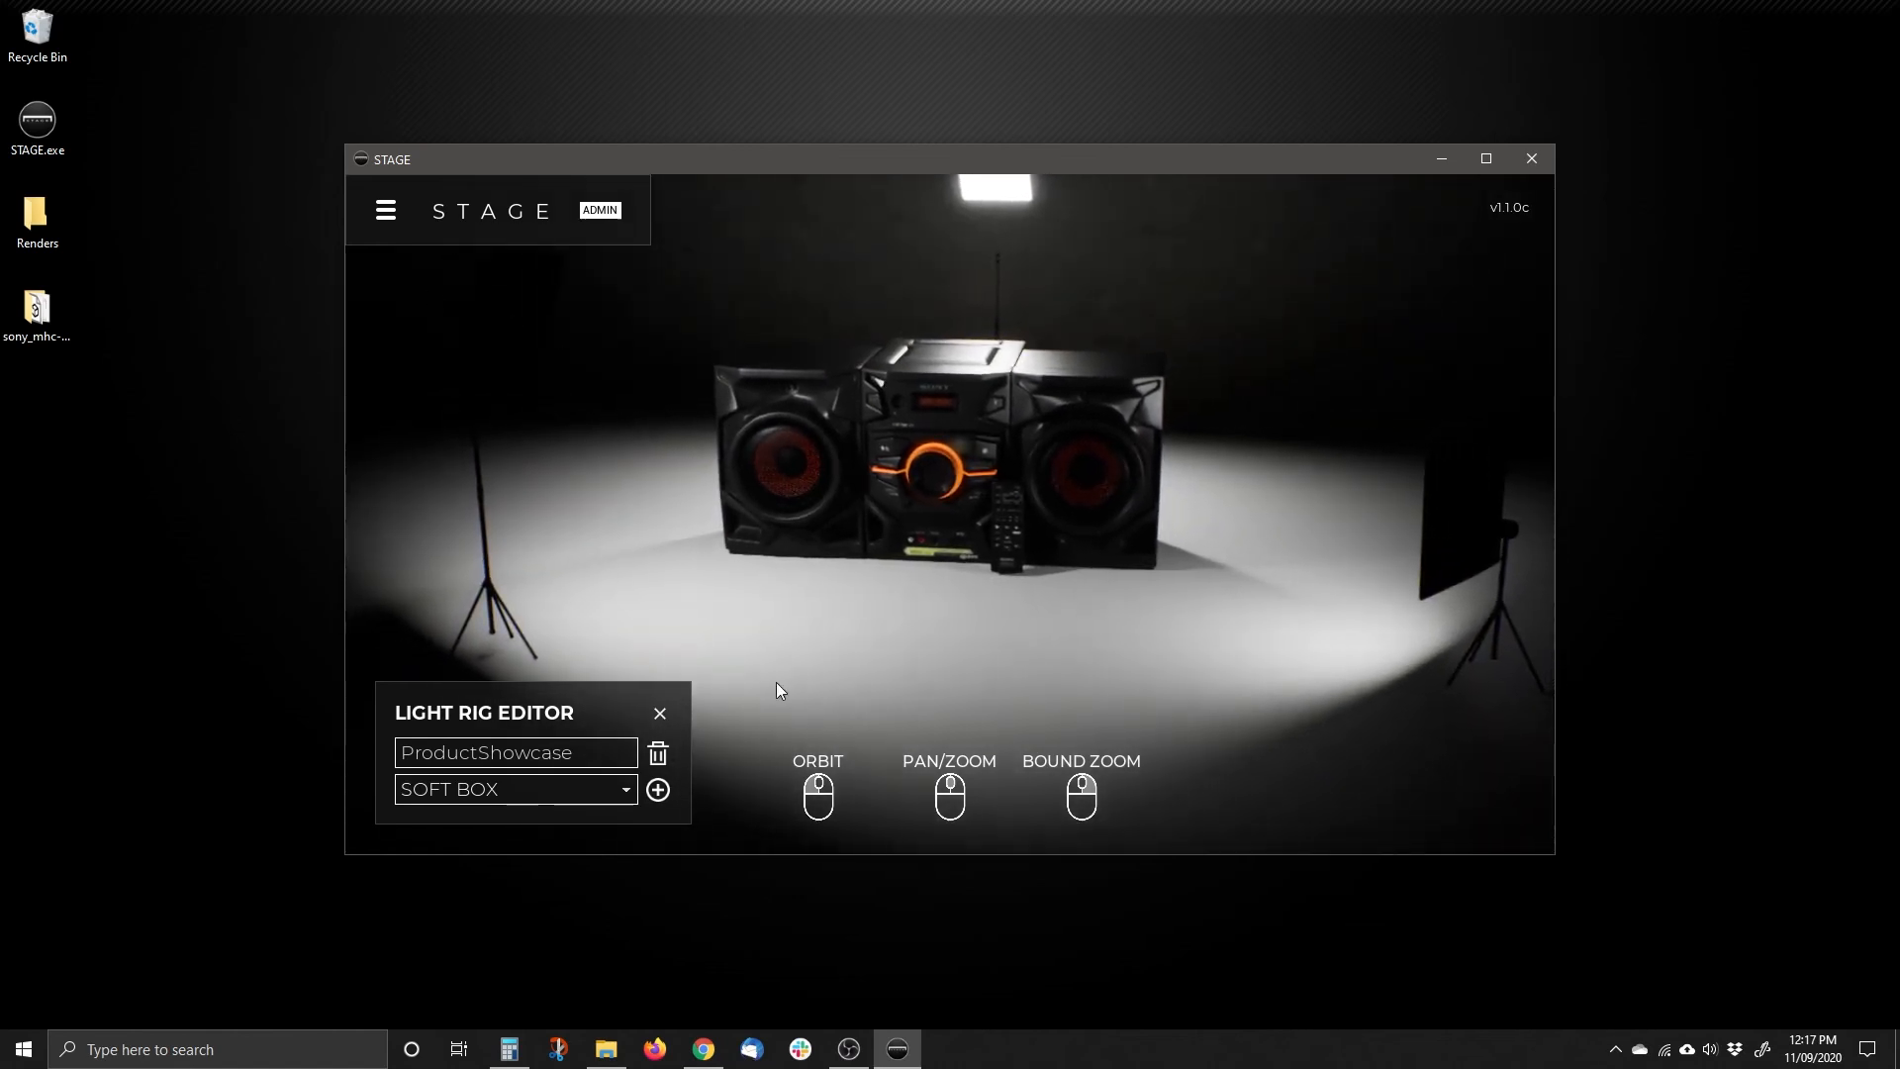
{"action": "left_click", "coordinate": [658, 756]}
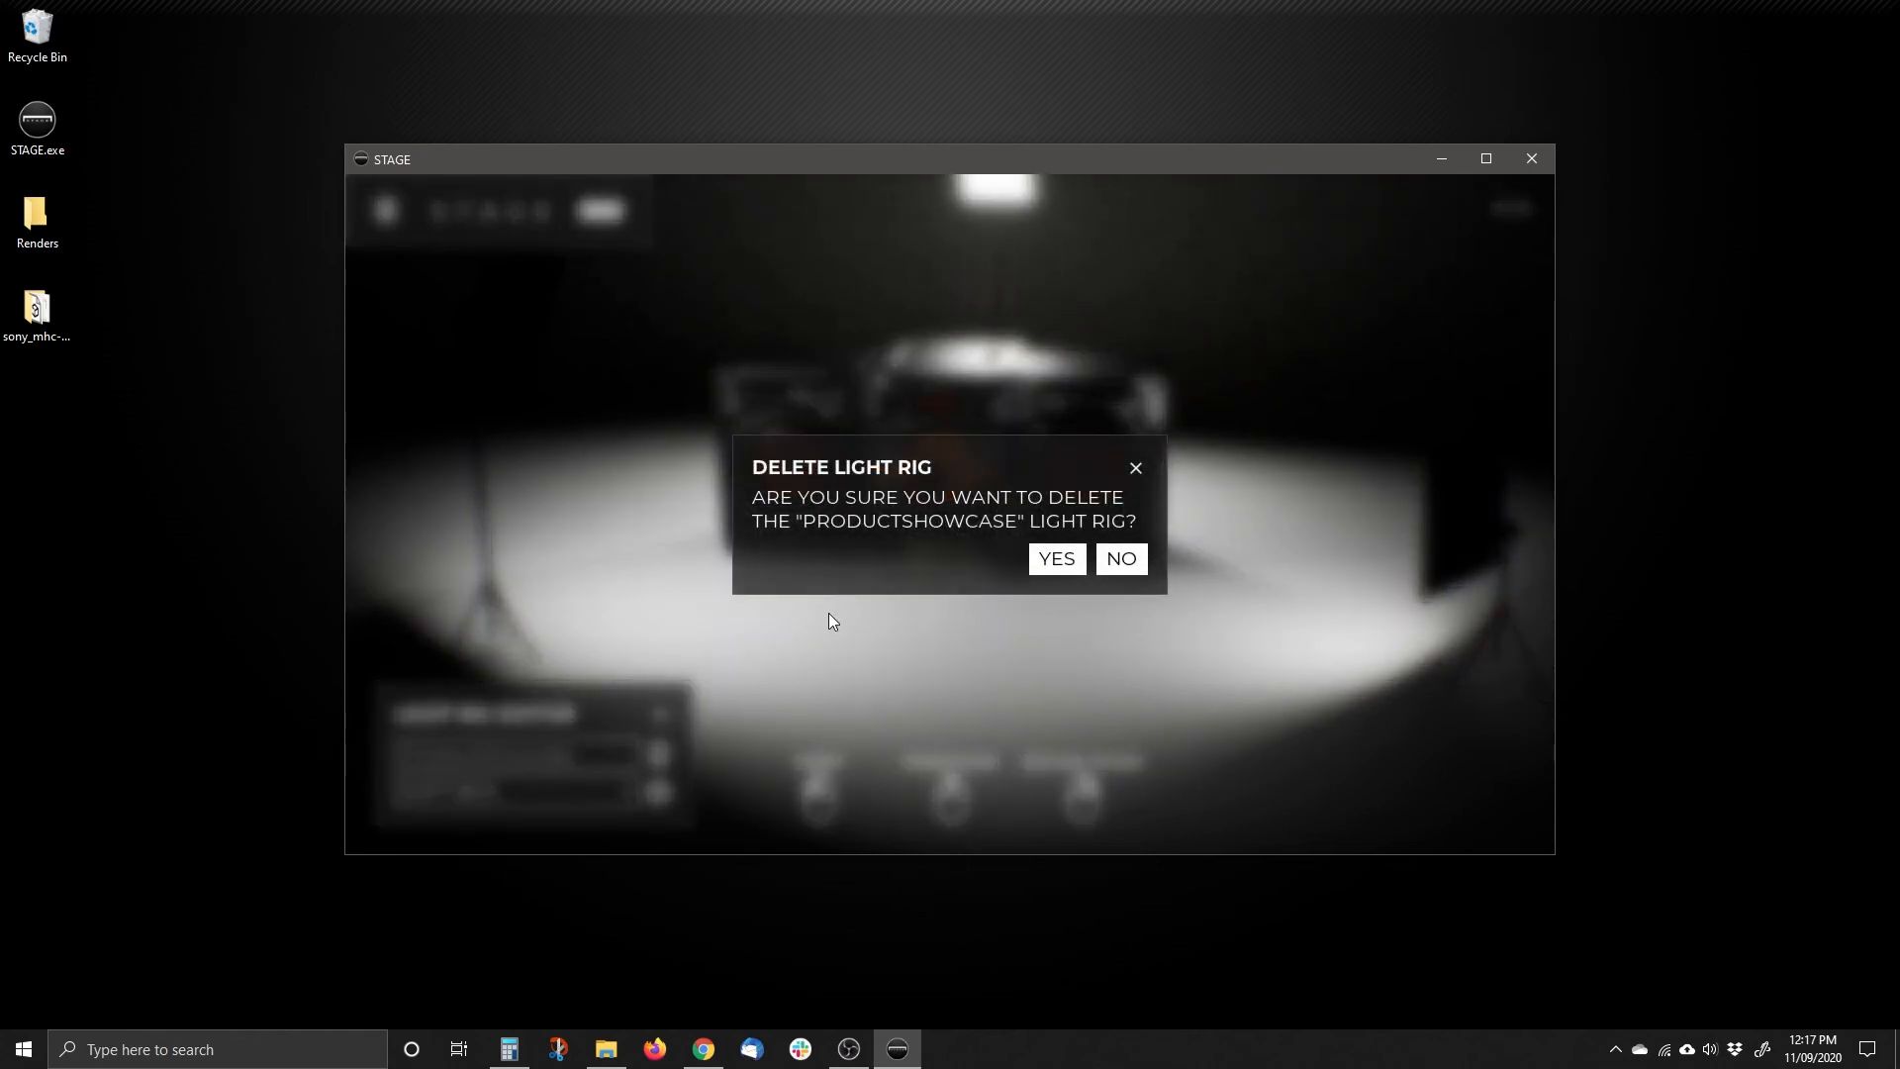
{"action": "left_click", "coordinate": [1073, 560]}
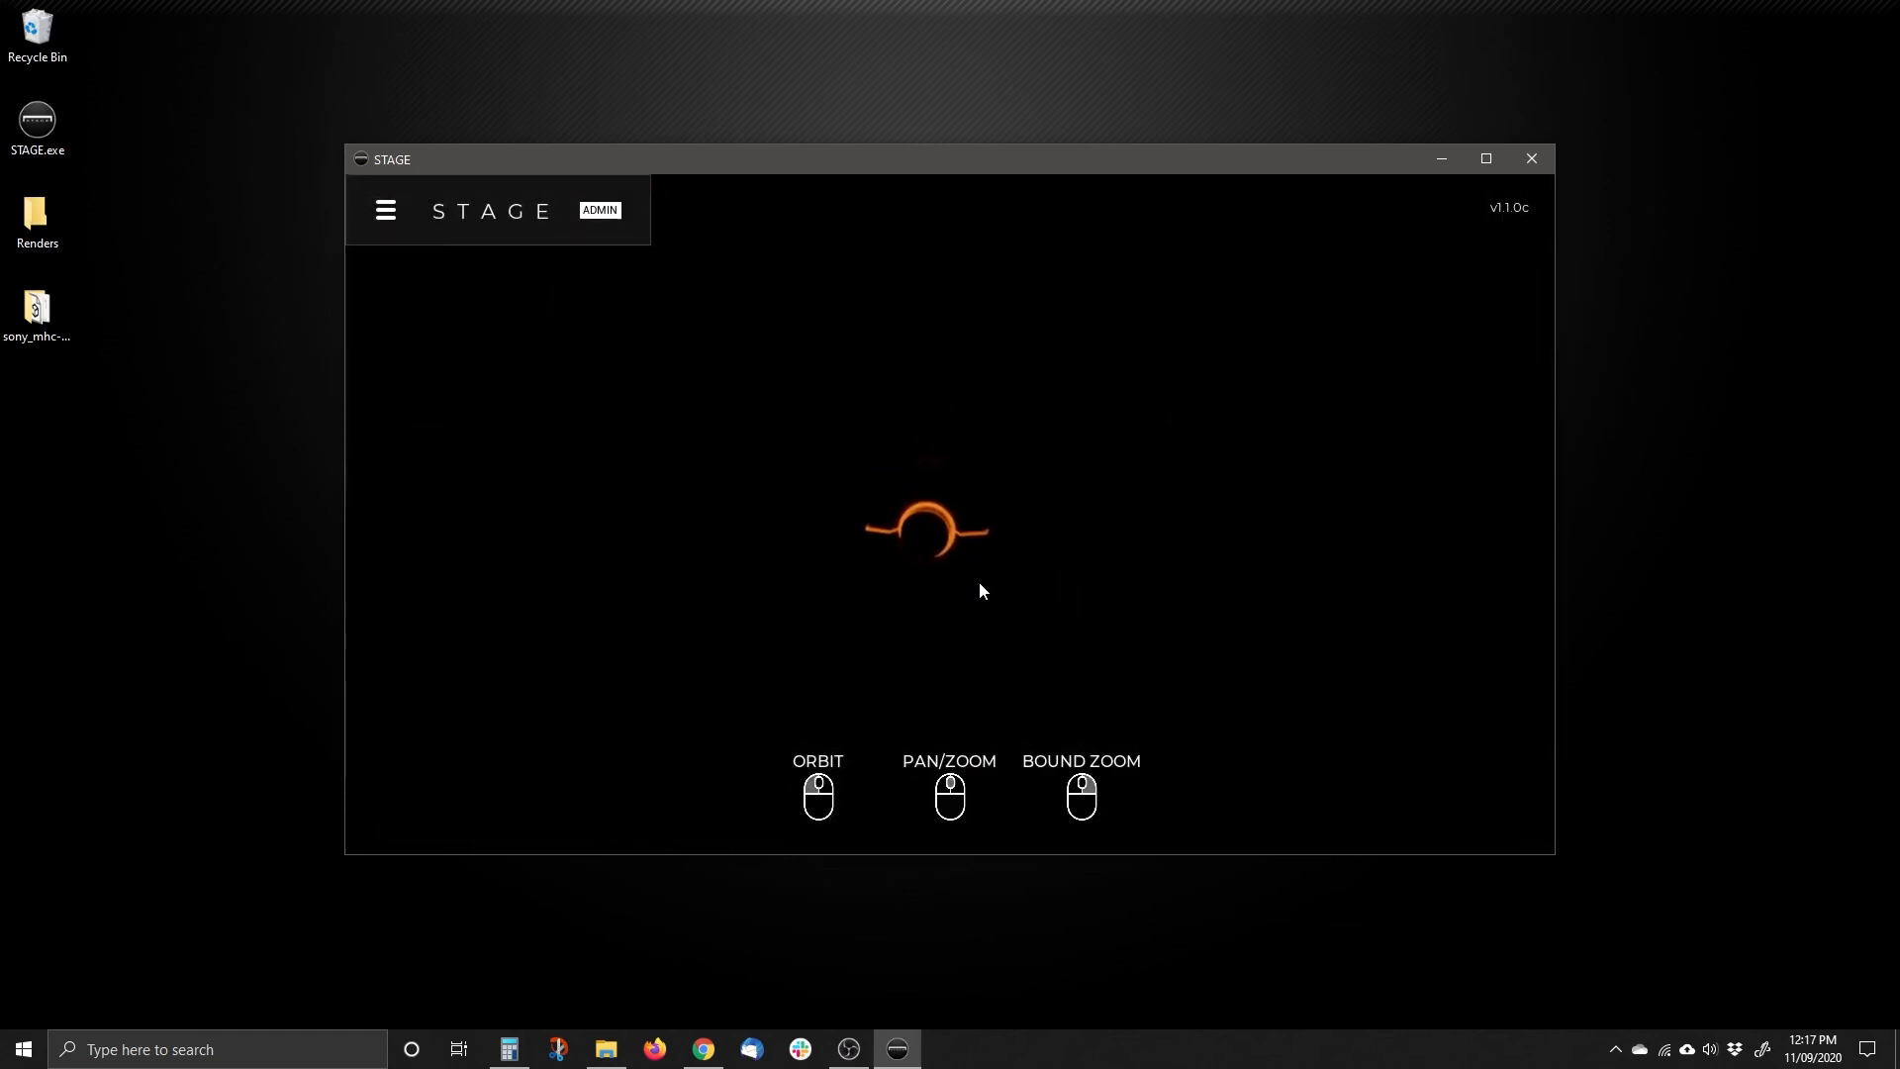
Create a new light rig and name it ProductShowcase.
{"action": "left_click", "coordinate": [385, 214]}
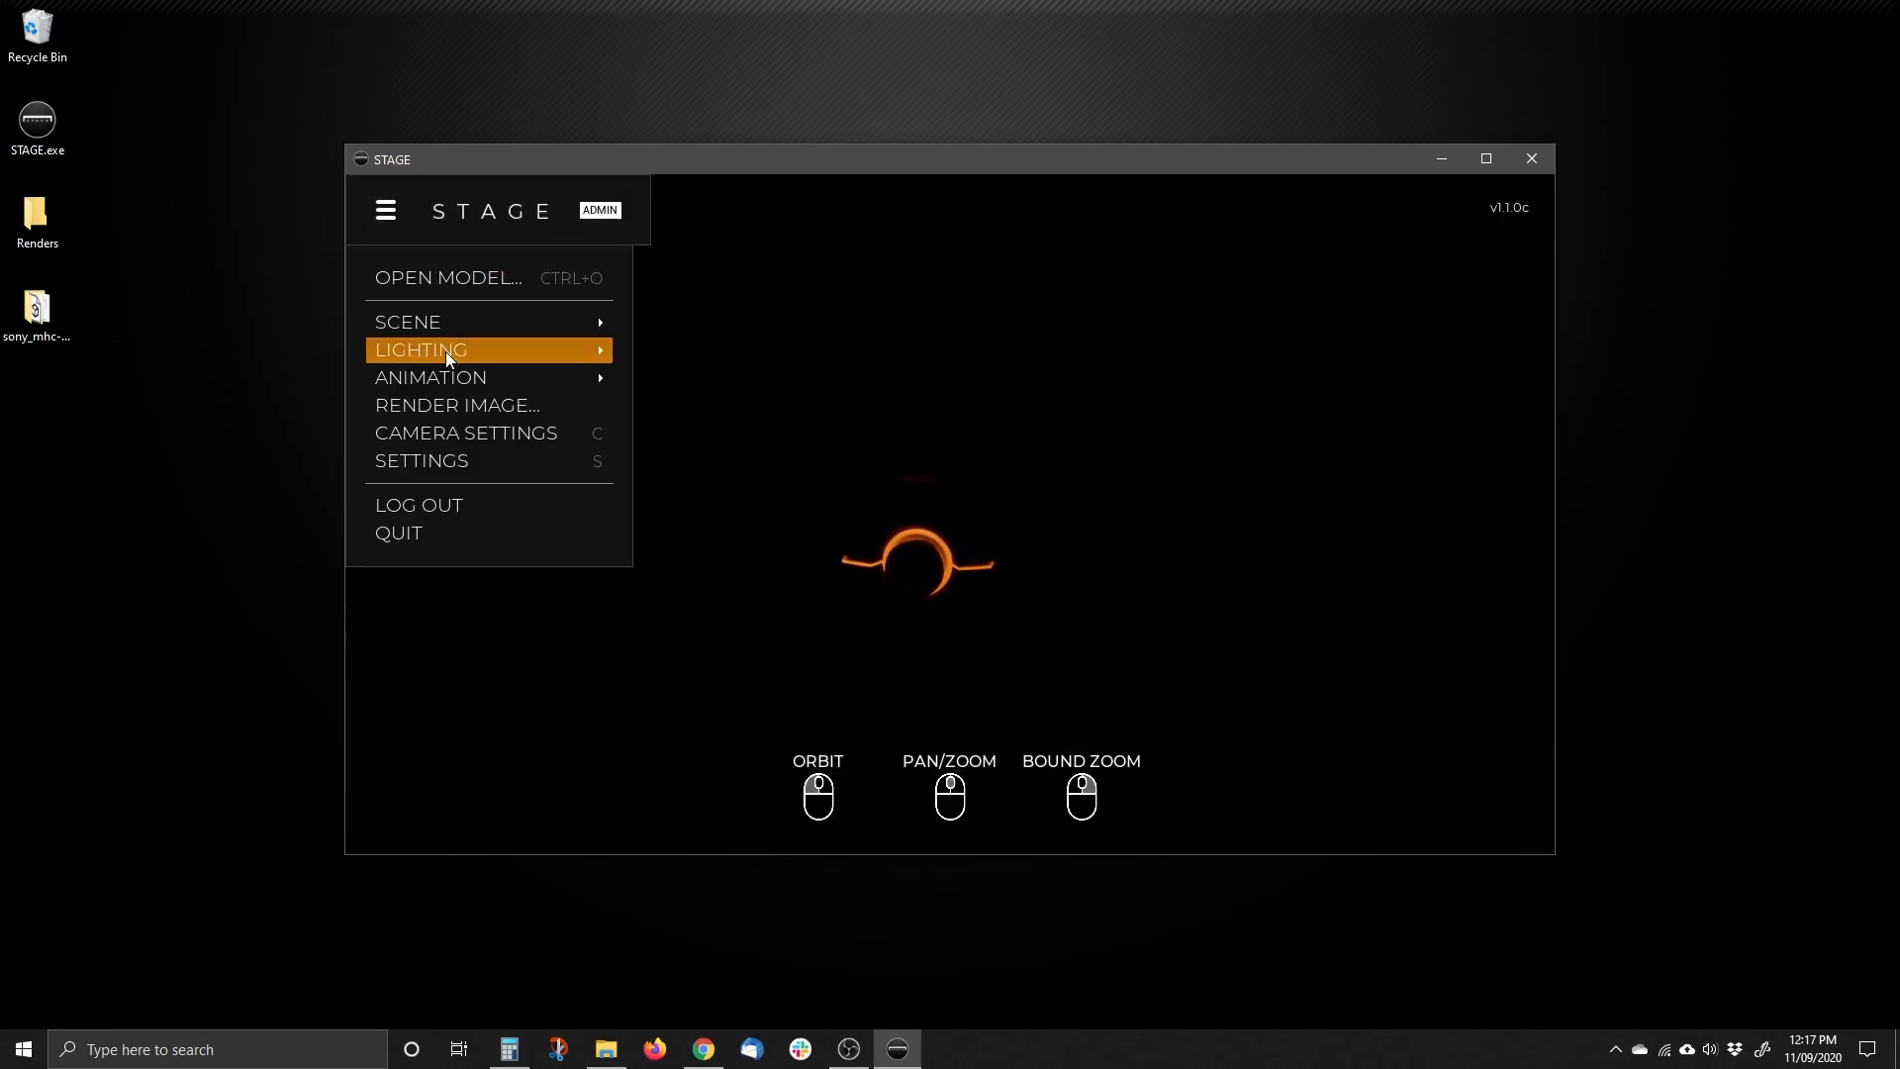
{"action": "mouse_move", "coordinate": [445, 352]}
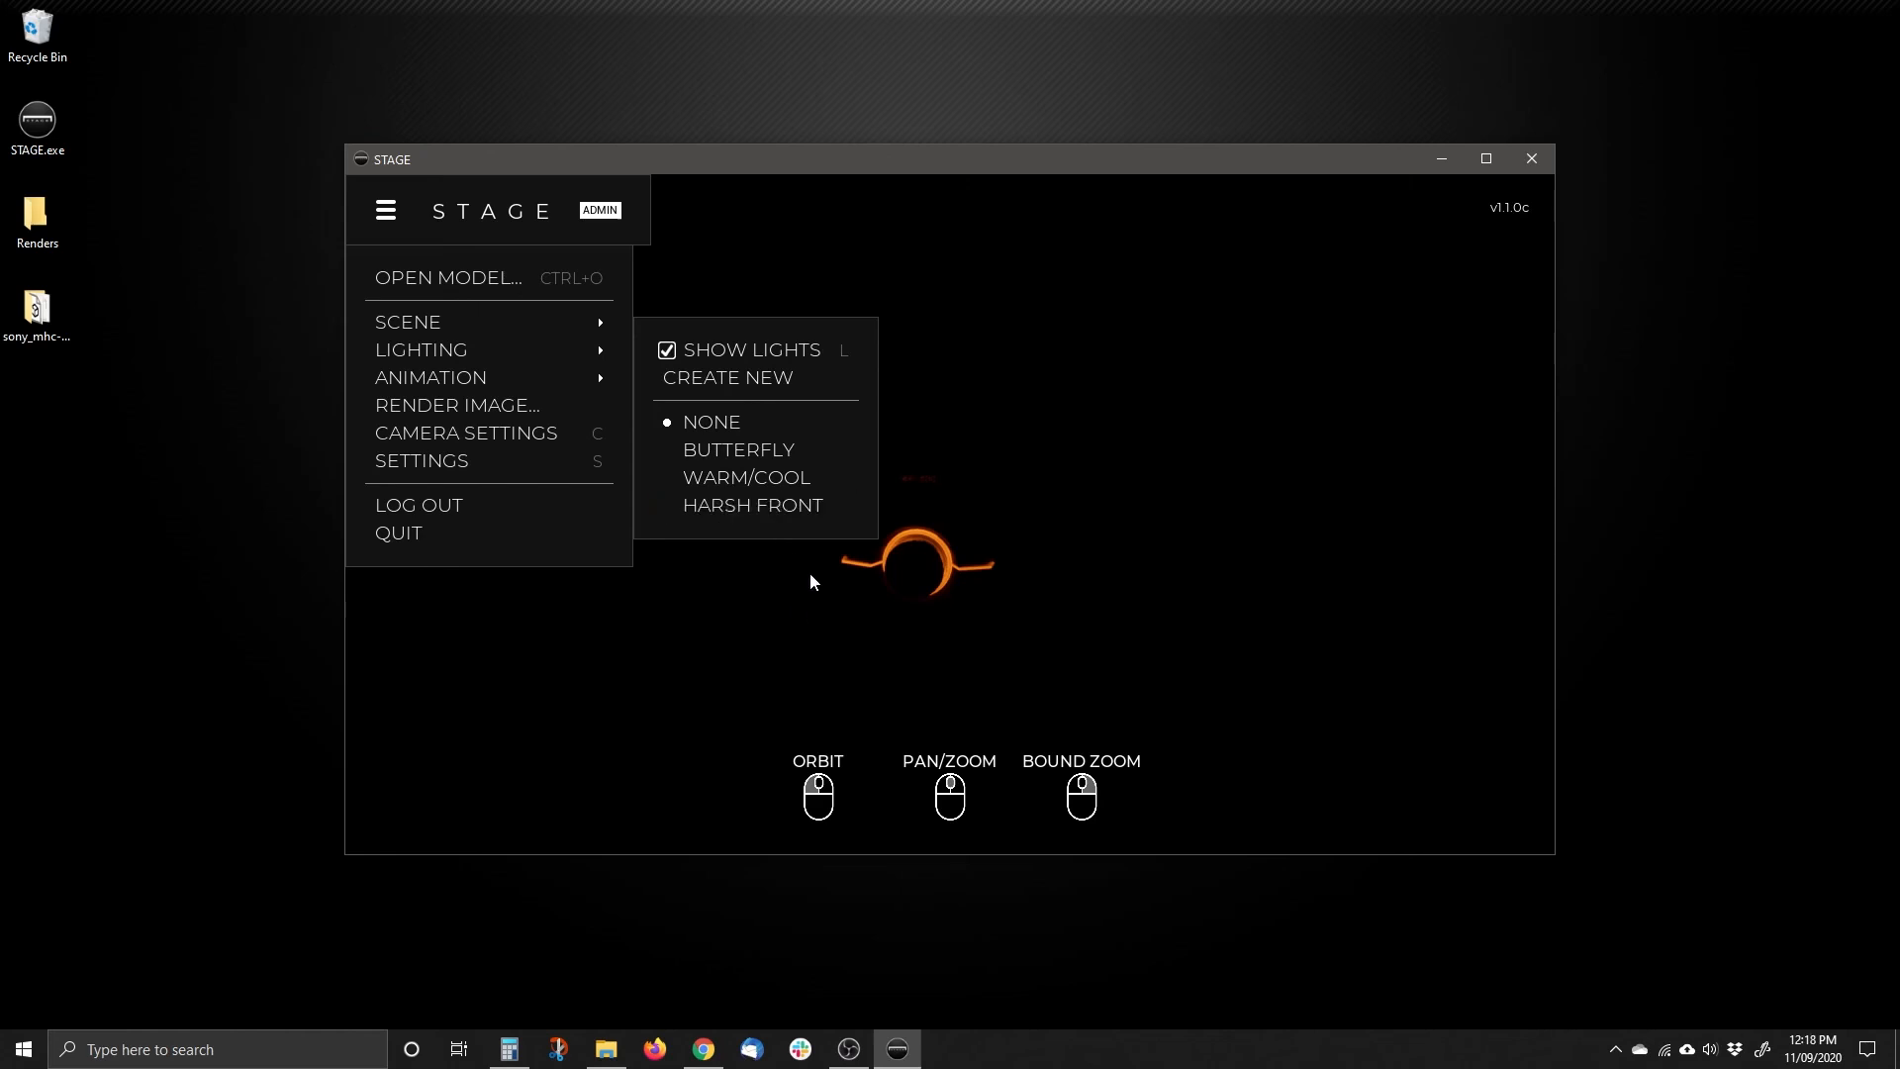
{"action": "left_click", "coordinate": [734, 380]}
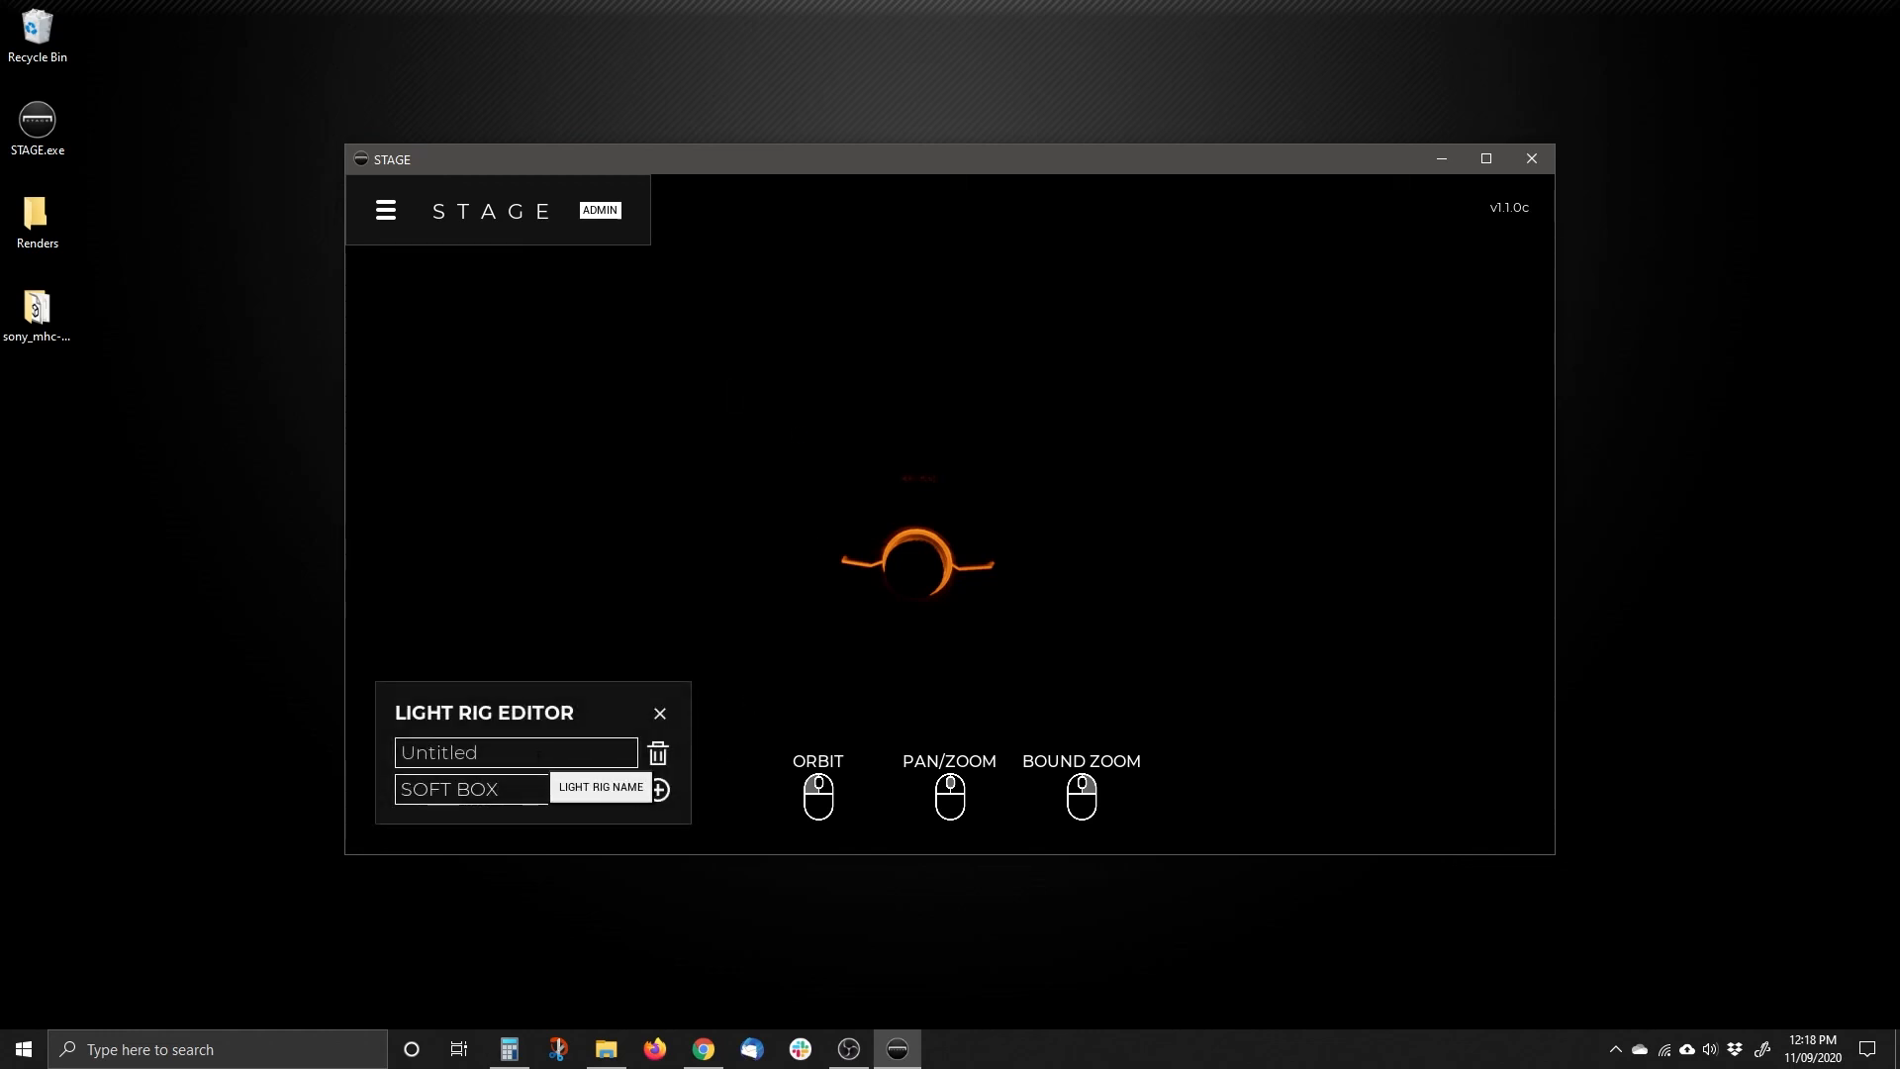
{"action": "left_click_drag", "start_coordinate": [483, 753], "coordinate": [380, 756]}
{"action": "type", "text": "Pr"}
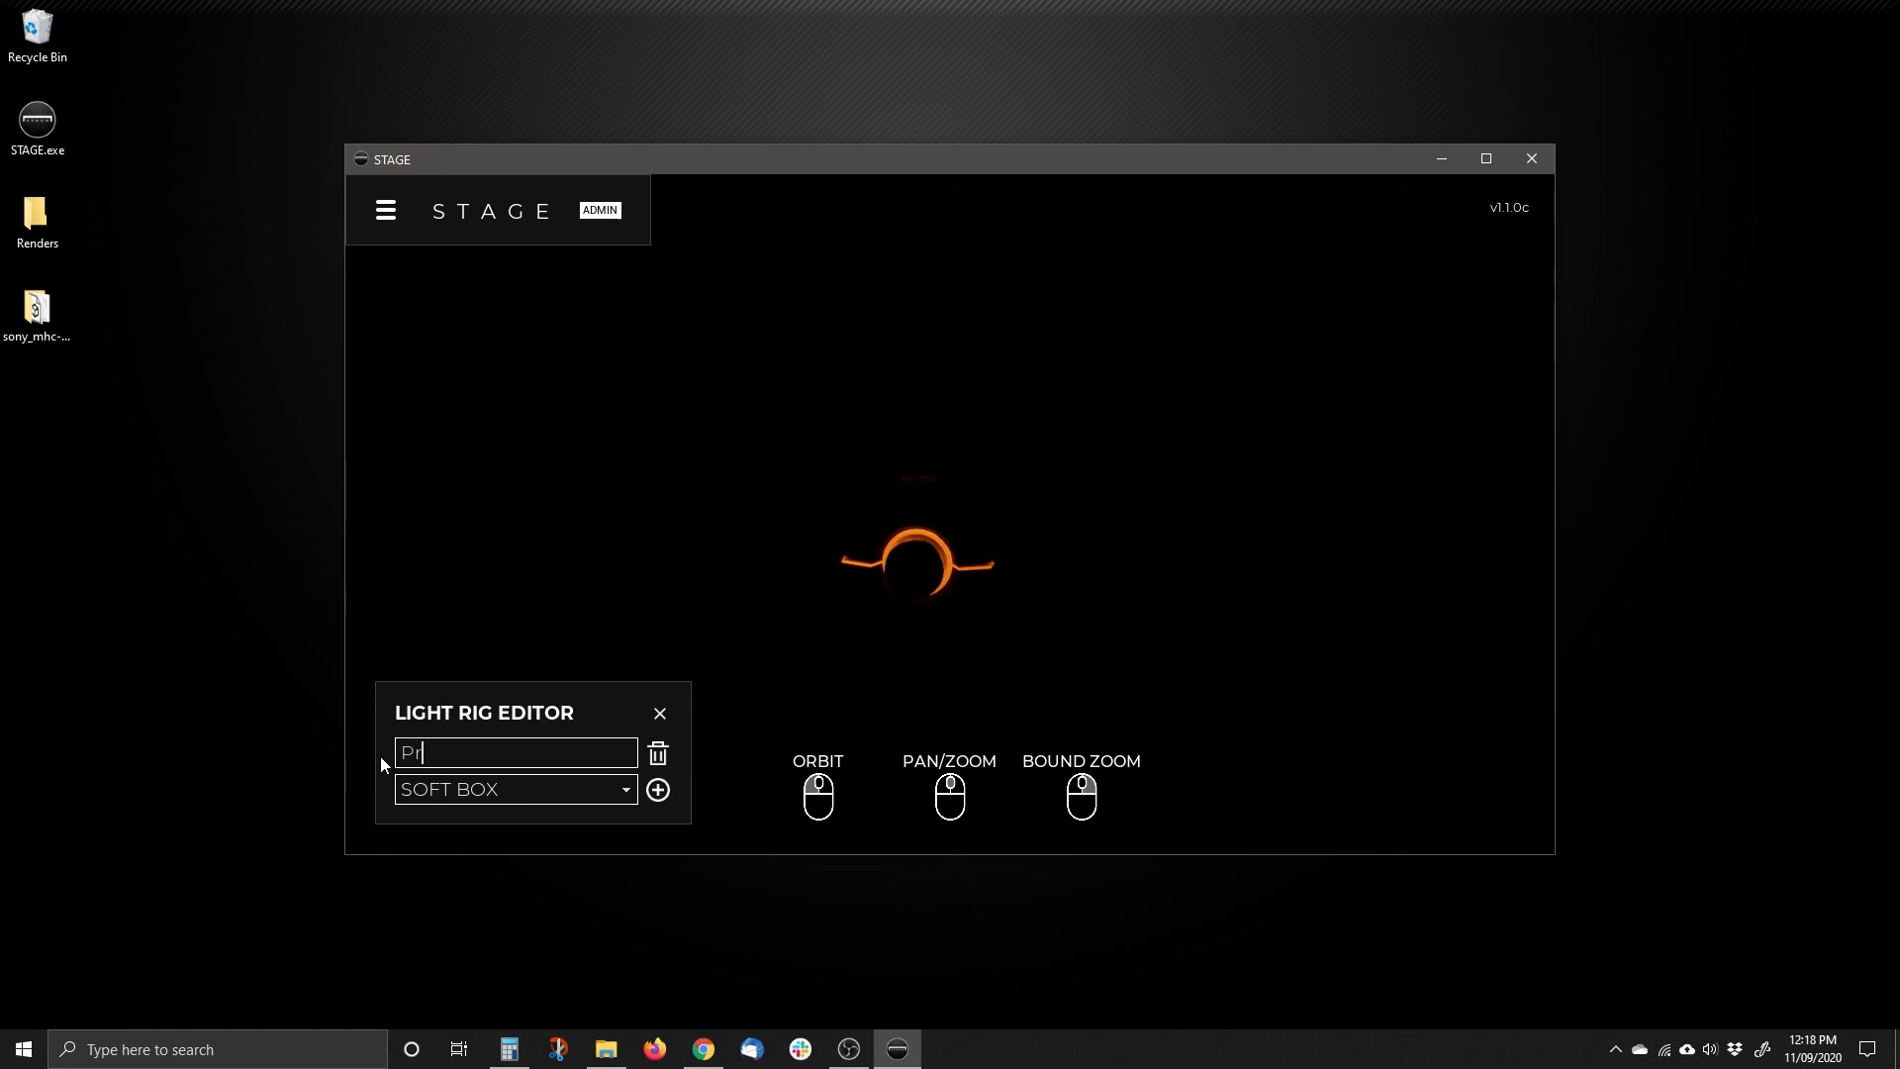
{"action": "type", "text": "oductShowcase"}
Add a soft box in front of the stereo at about -130.9° and 1.2 m, with intensity 558%.
{"action": "left_click", "coordinate": [658, 789]}
{"action": "left_click_drag", "start_coordinate": [1150, 591], "coordinate": [1082, 679]}
{"action": "left_click_drag", "start_coordinate": [1124, 613], "coordinate": [499, 646]}
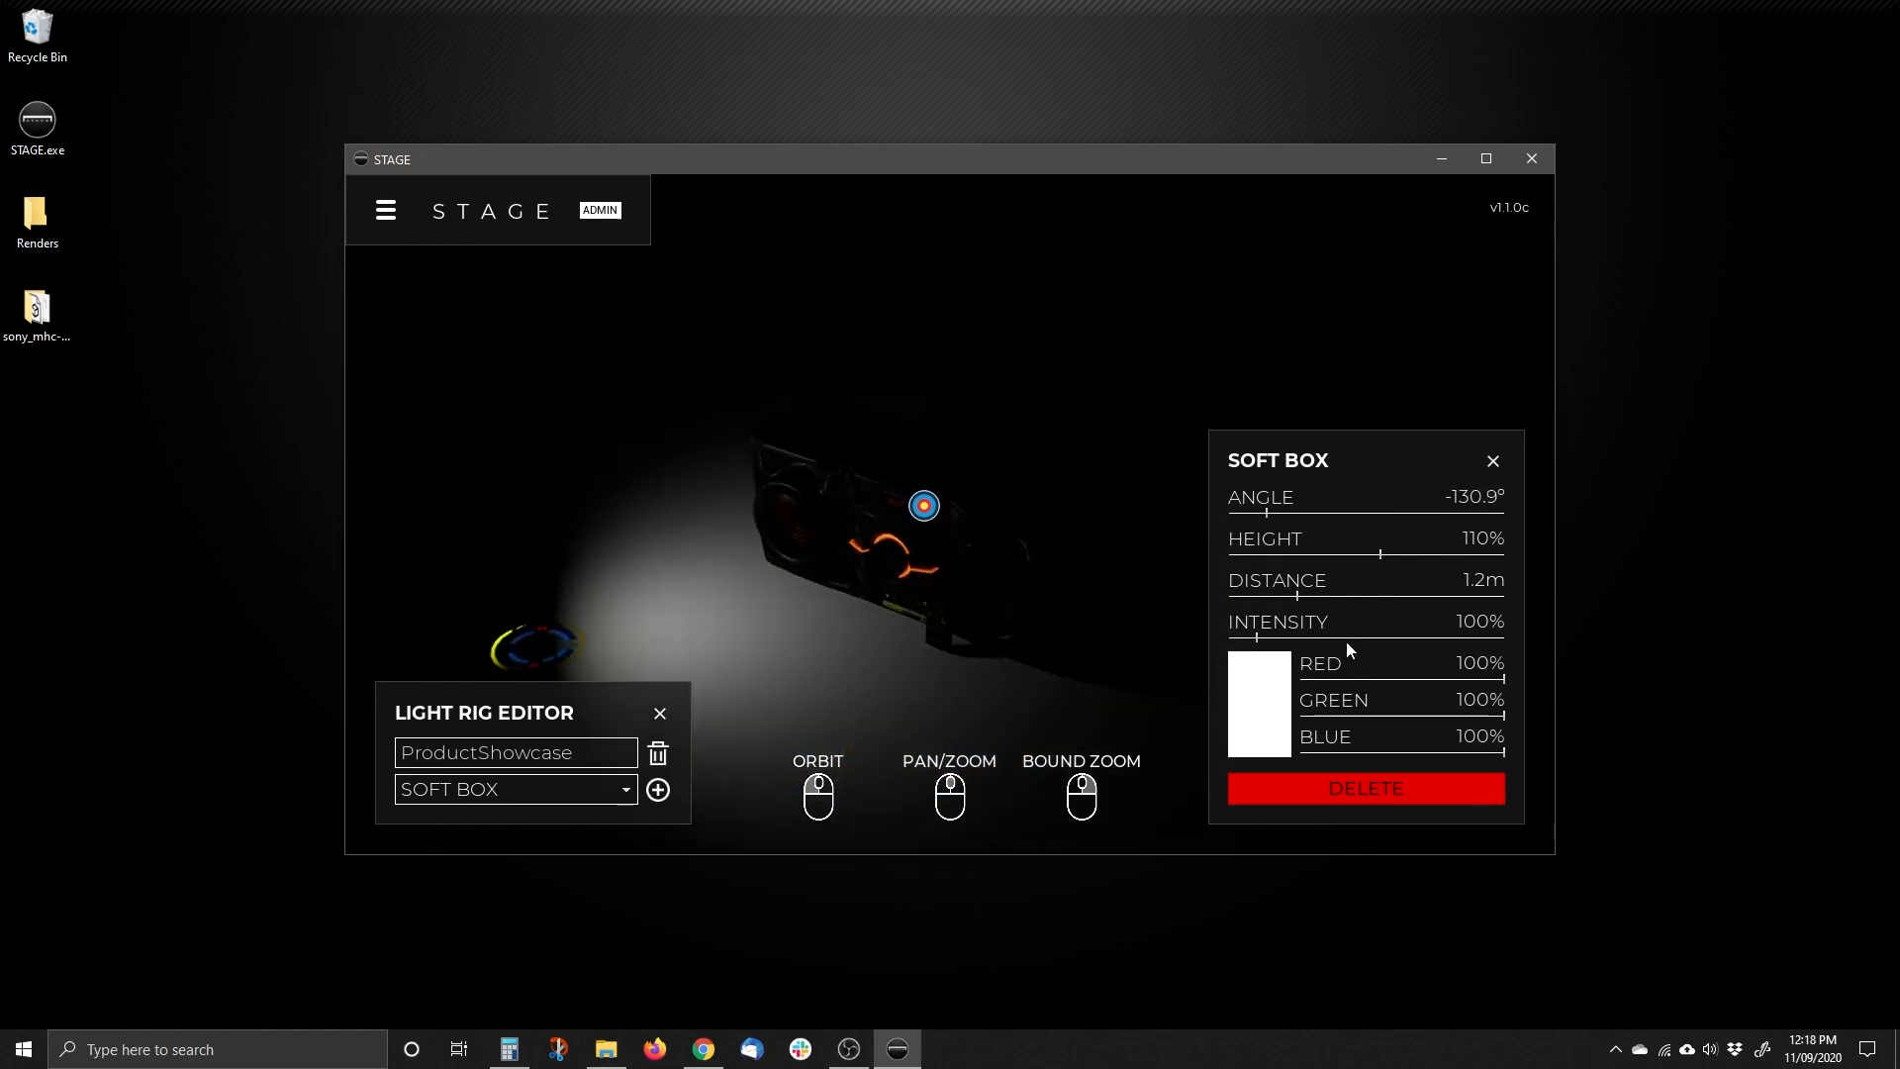
{"action": "left_click_drag", "start_coordinate": [1252, 636], "coordinate": [1397, 632]}
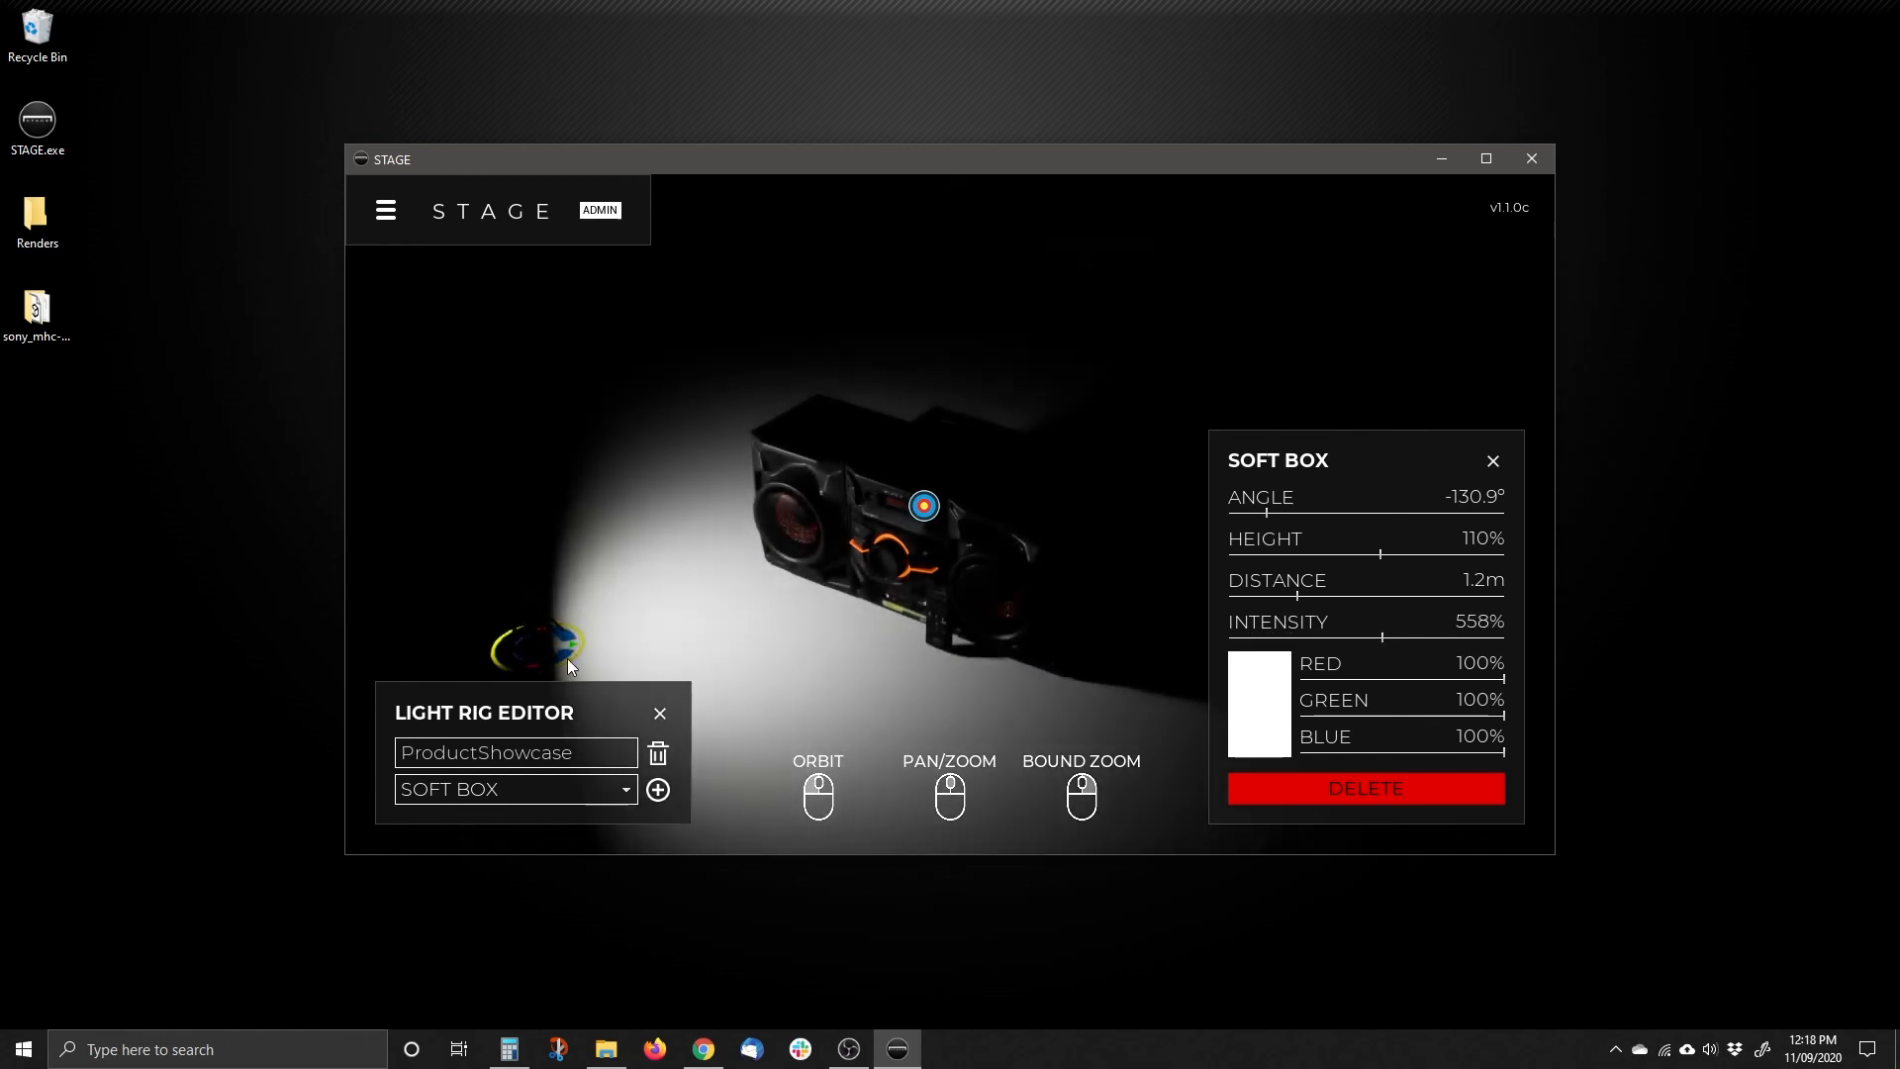
Add a second soft box at about -253.6° and 1.5 m, with height about 71.9% and intensity about 257.2%.
{"action": "left_click", "coordinate": [658, 789]}
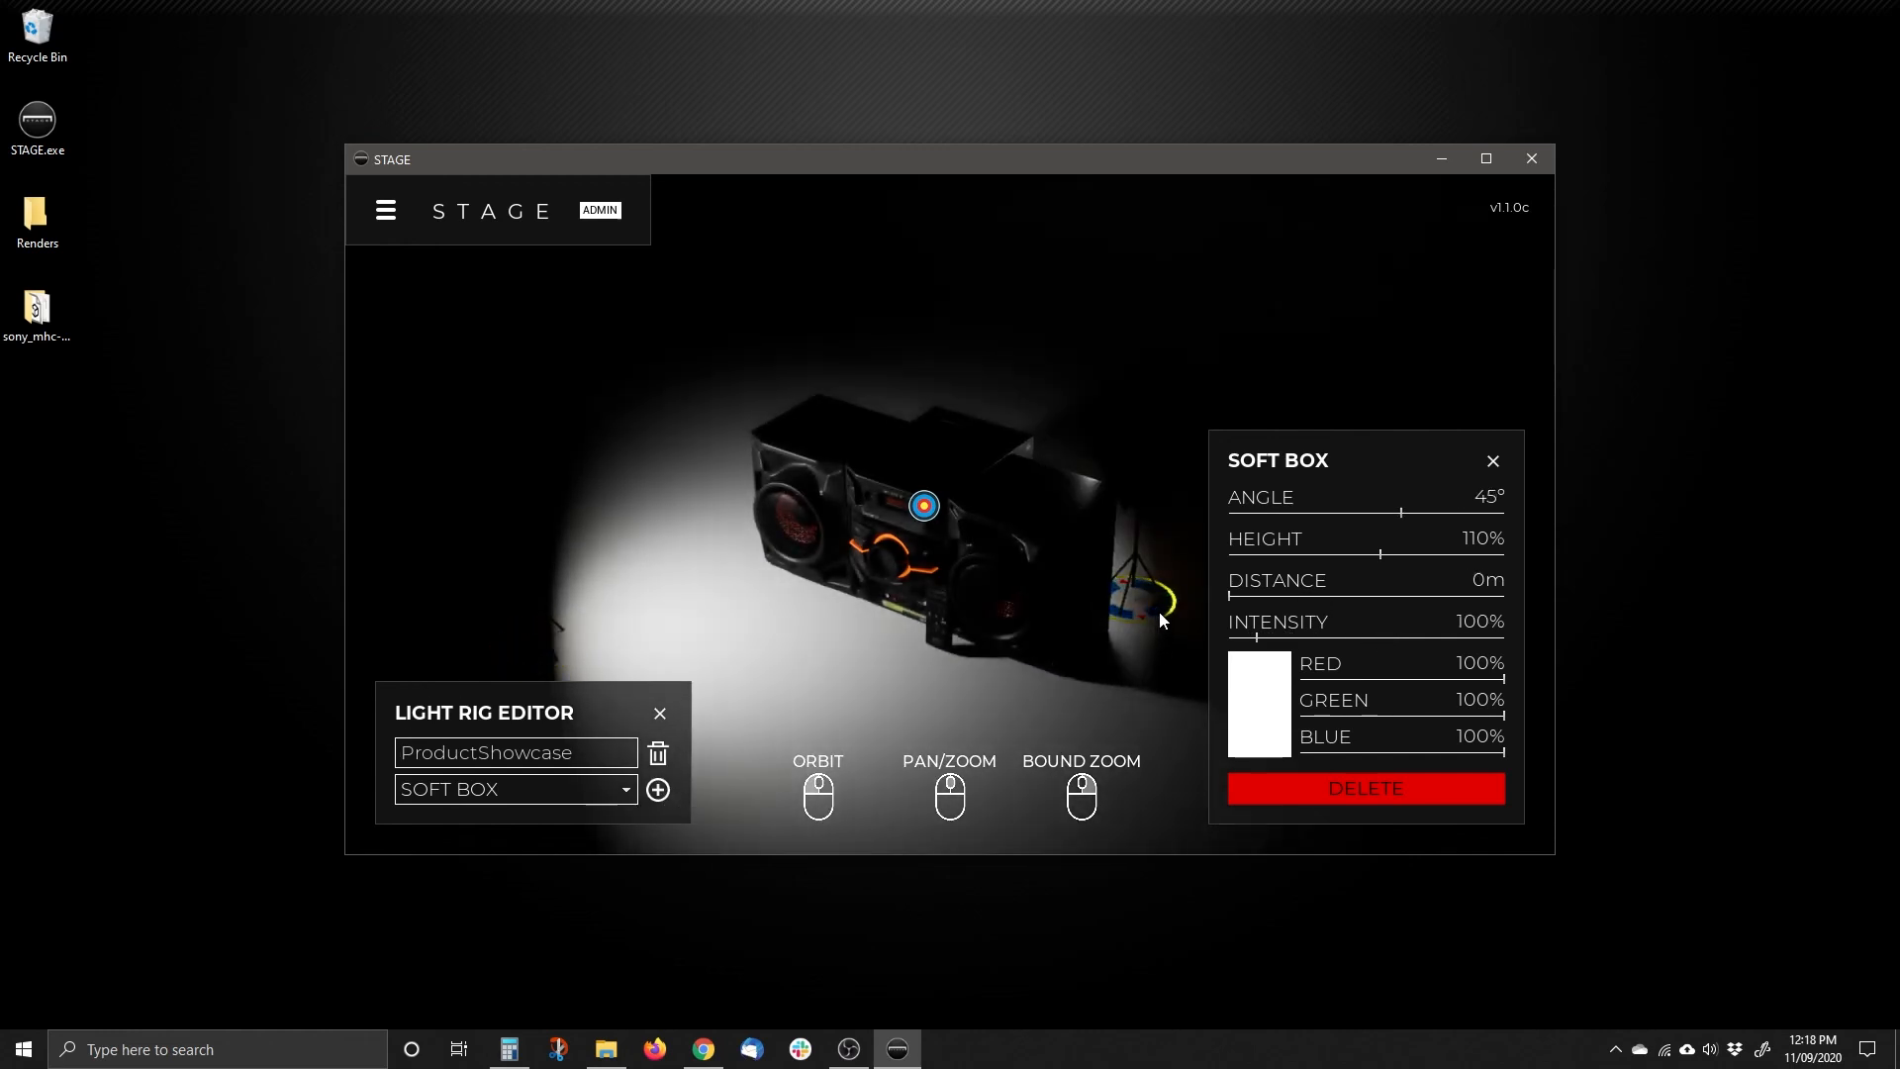
{"action": "left_click_drag", "start_coordinate": [1160, 610], "coordinate": [1215, 849]}
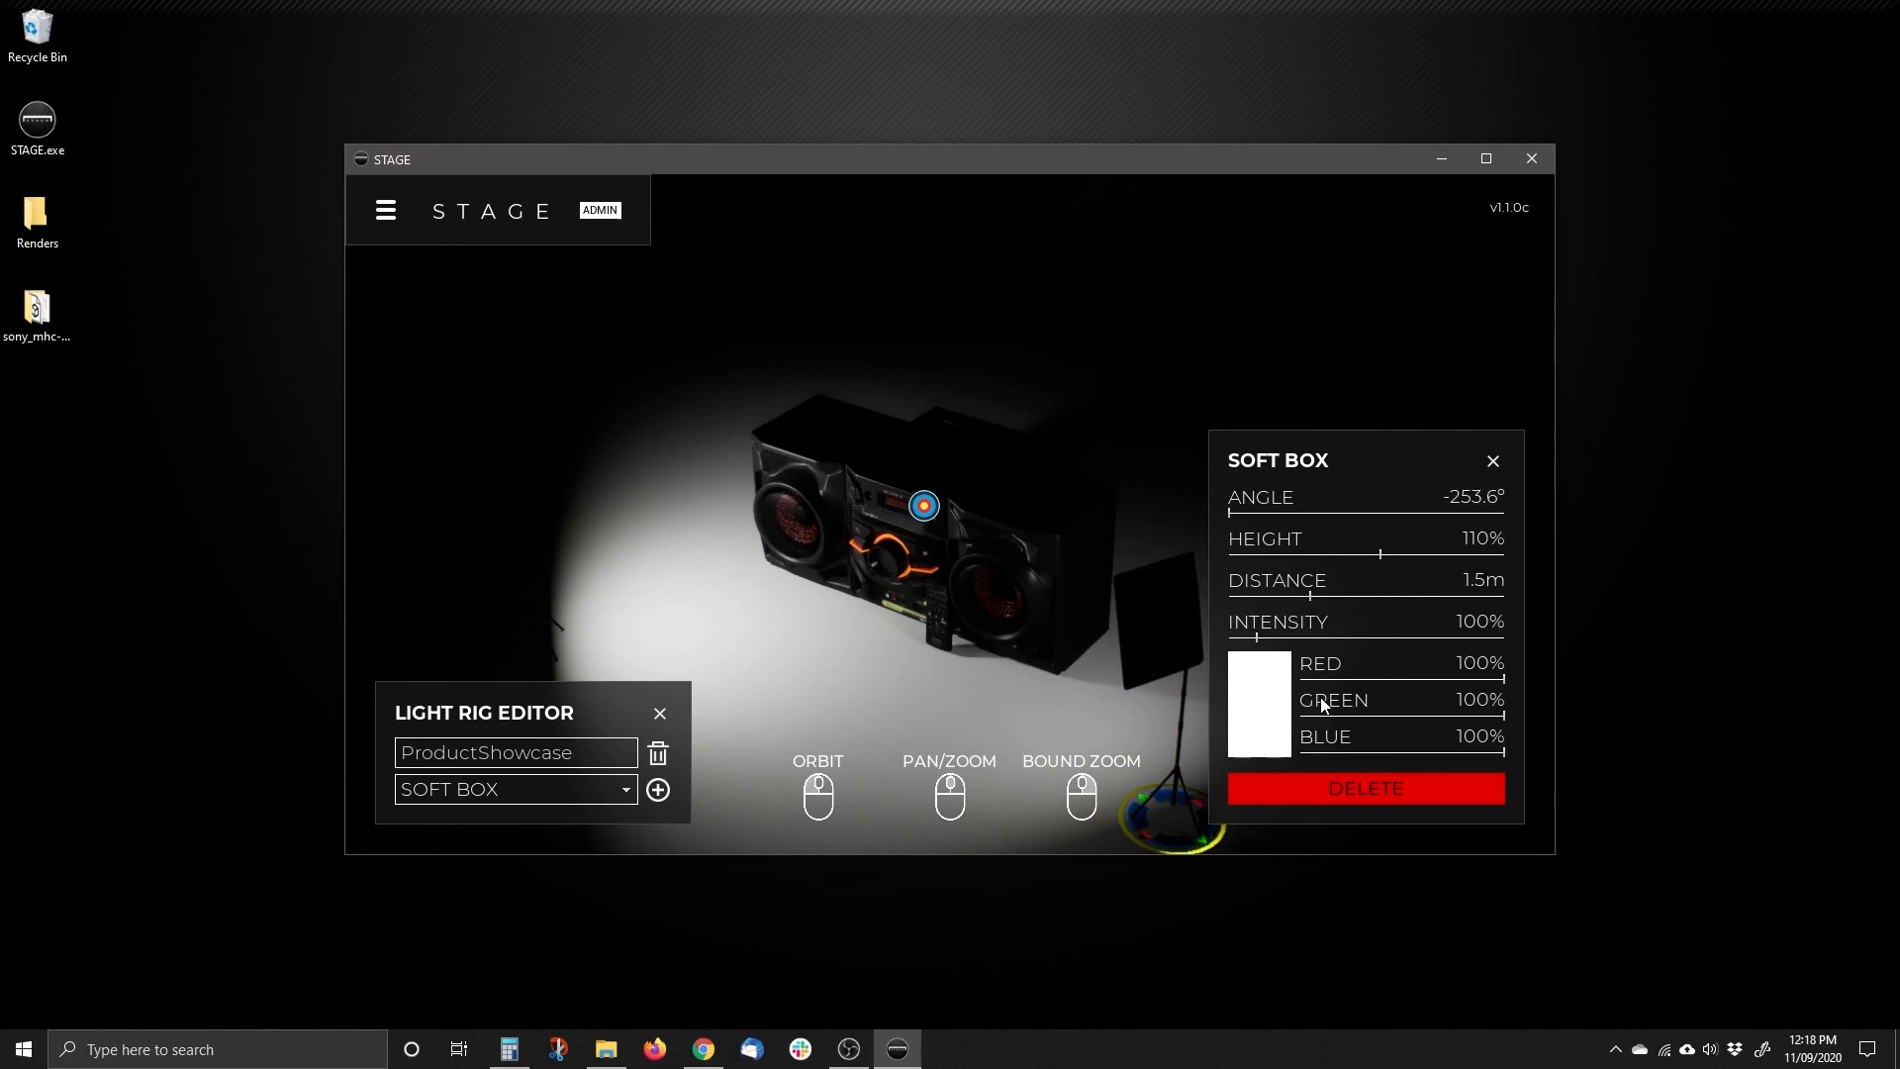
{"action": "left_click_drag", "start_coordinate": [1264, 642], "coordinate": [1300, 639]}
{"action": "left_click_drag", "start_coordinate": [1381, 554], "coordinate": [1328, 556]}
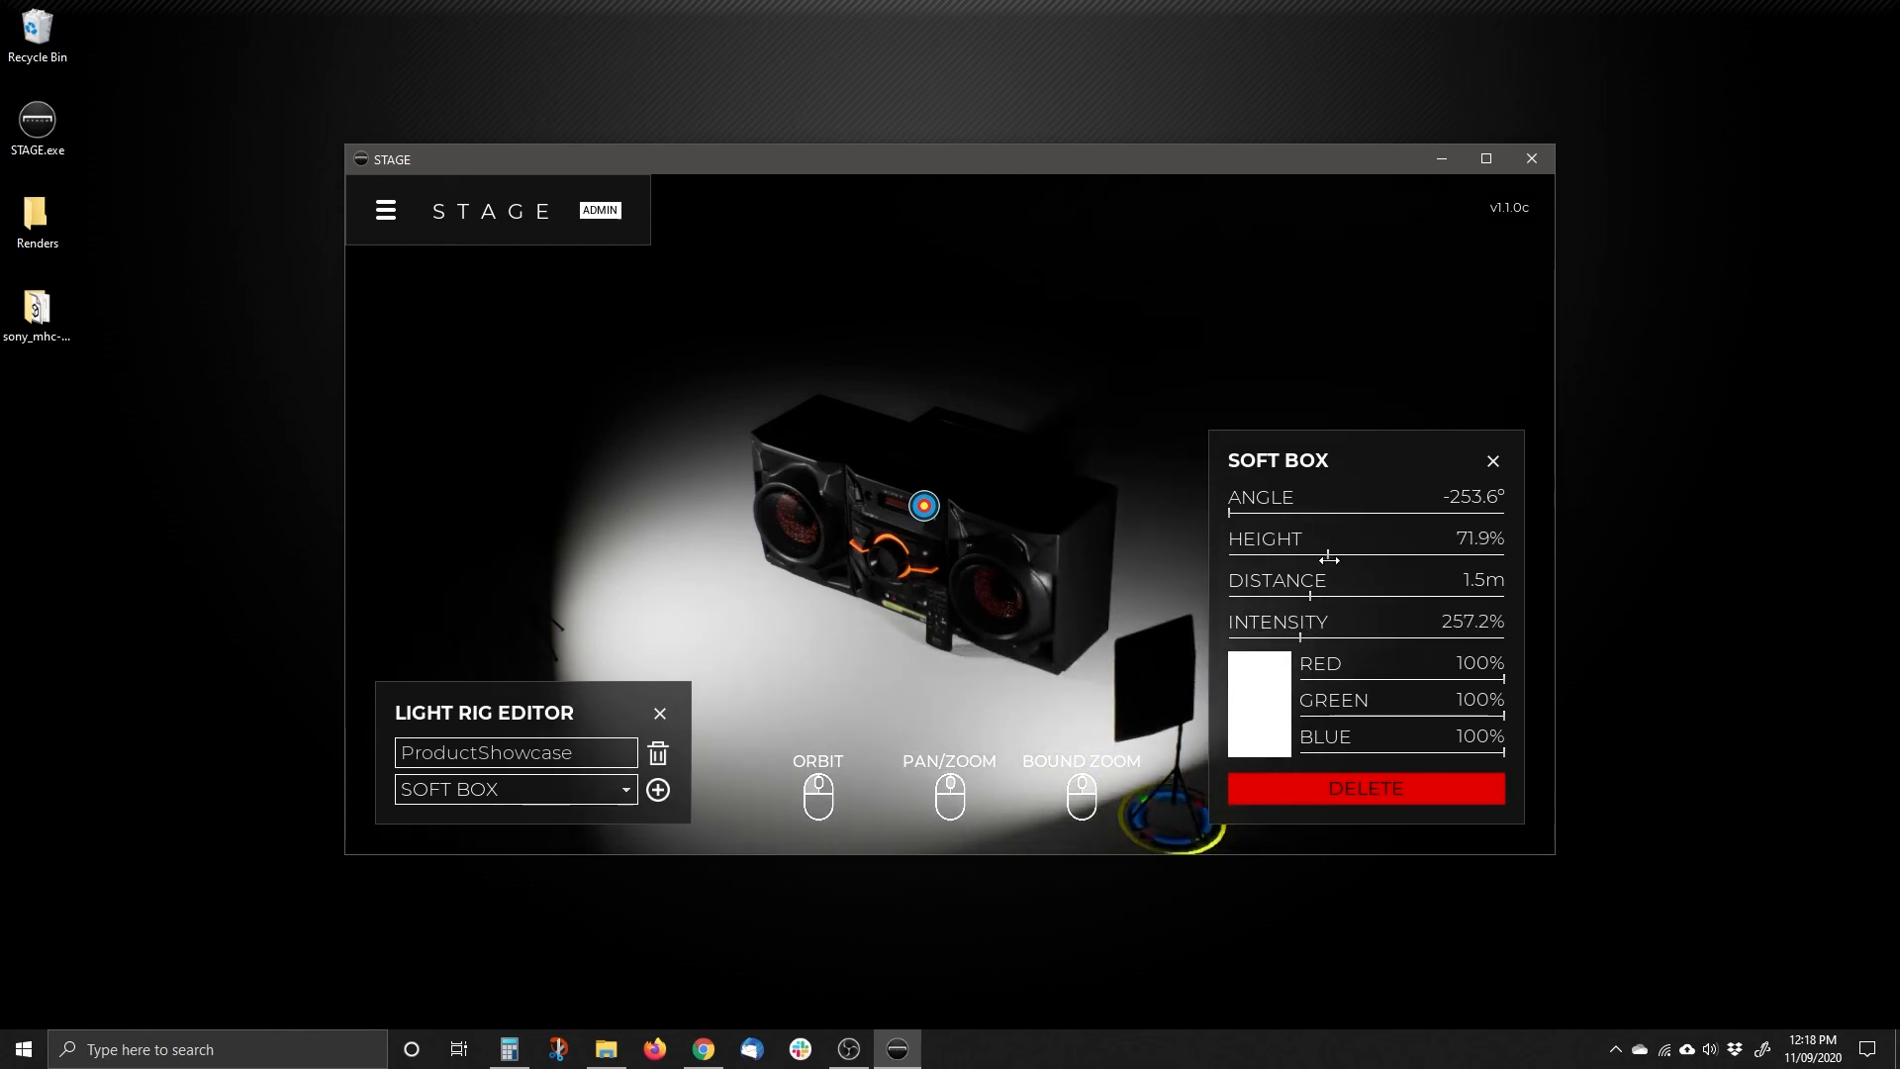
Add a third soft box behind the stereo at about -2.6° and 1.8 m, raised to maximum height with much stronger intensity.
{"action": "left_click", "coordinate": [656, 792]}
{"action": "left_click_drag", "start_coordinate": [1132, 607], "coordinate": [1077, 461]}
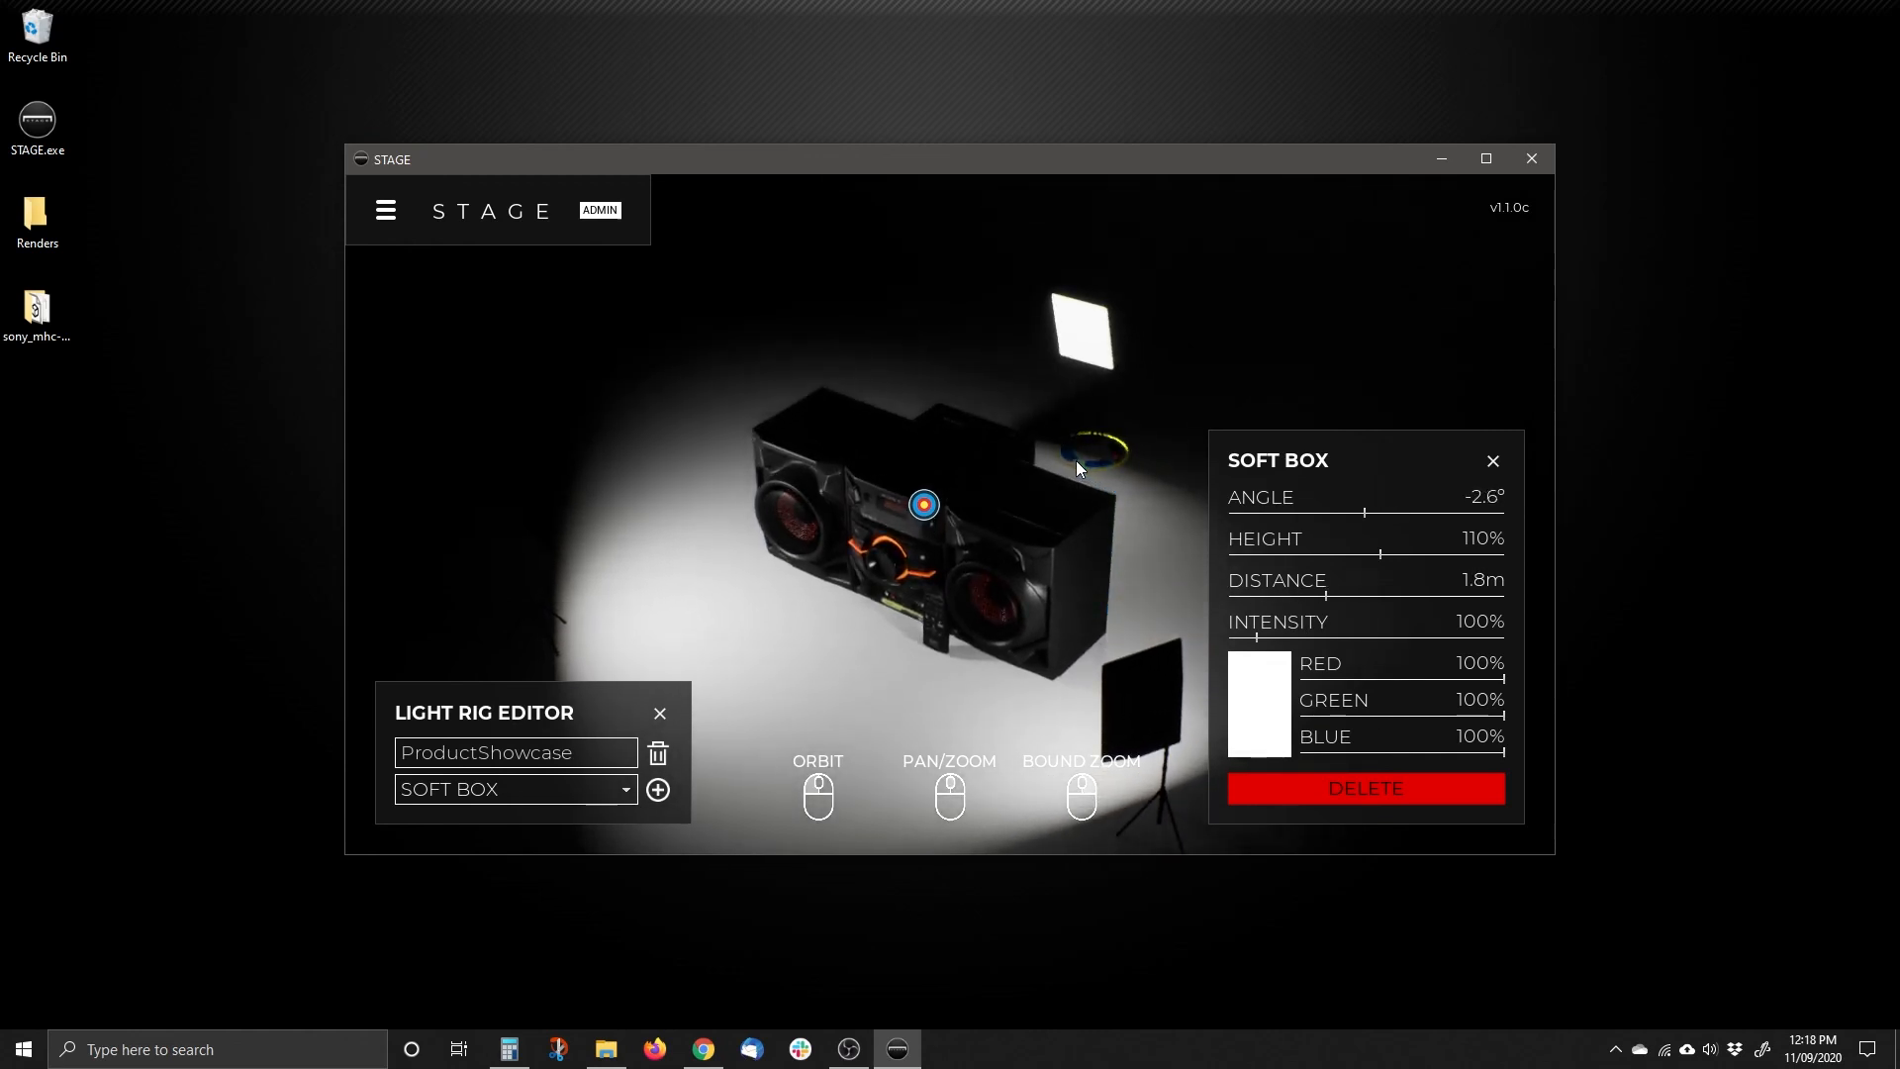
{"action": "left_click_drag", "start_coordinate": [1378, 554], "coordinate": [1527, 560]}
{"action": "left_click_drag", "start_coordinate": [1261, 638], "coordinate": [1451, 638]}
{"action": "left_click", "coordinate": [908, 716]}
Examine the lit stereo up close from the front.
{"action": "left_click_drag", "start_coordinate": [798, 678], "coordinate": [530, 787]}
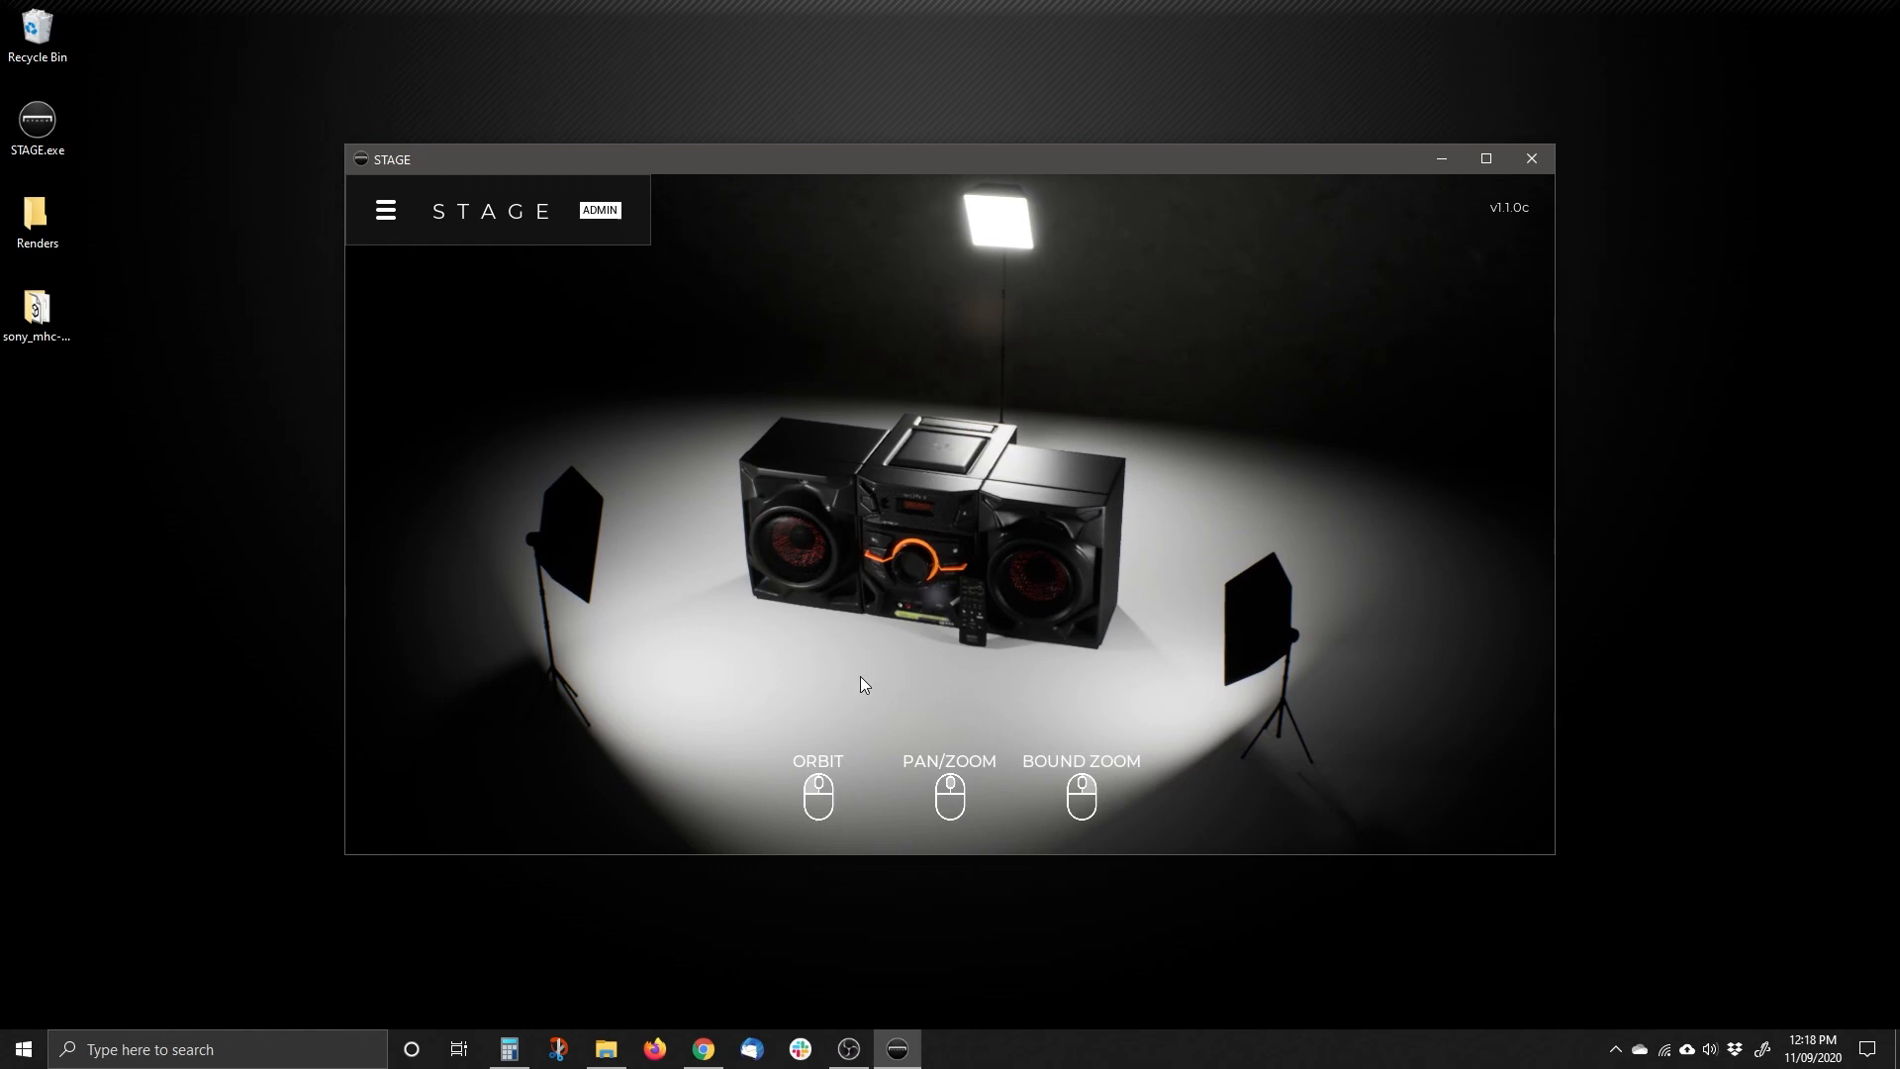
{"action": "scroll", "coordinate": [911, 631], "scroll_direction": "up", "scroll_amount": 5}
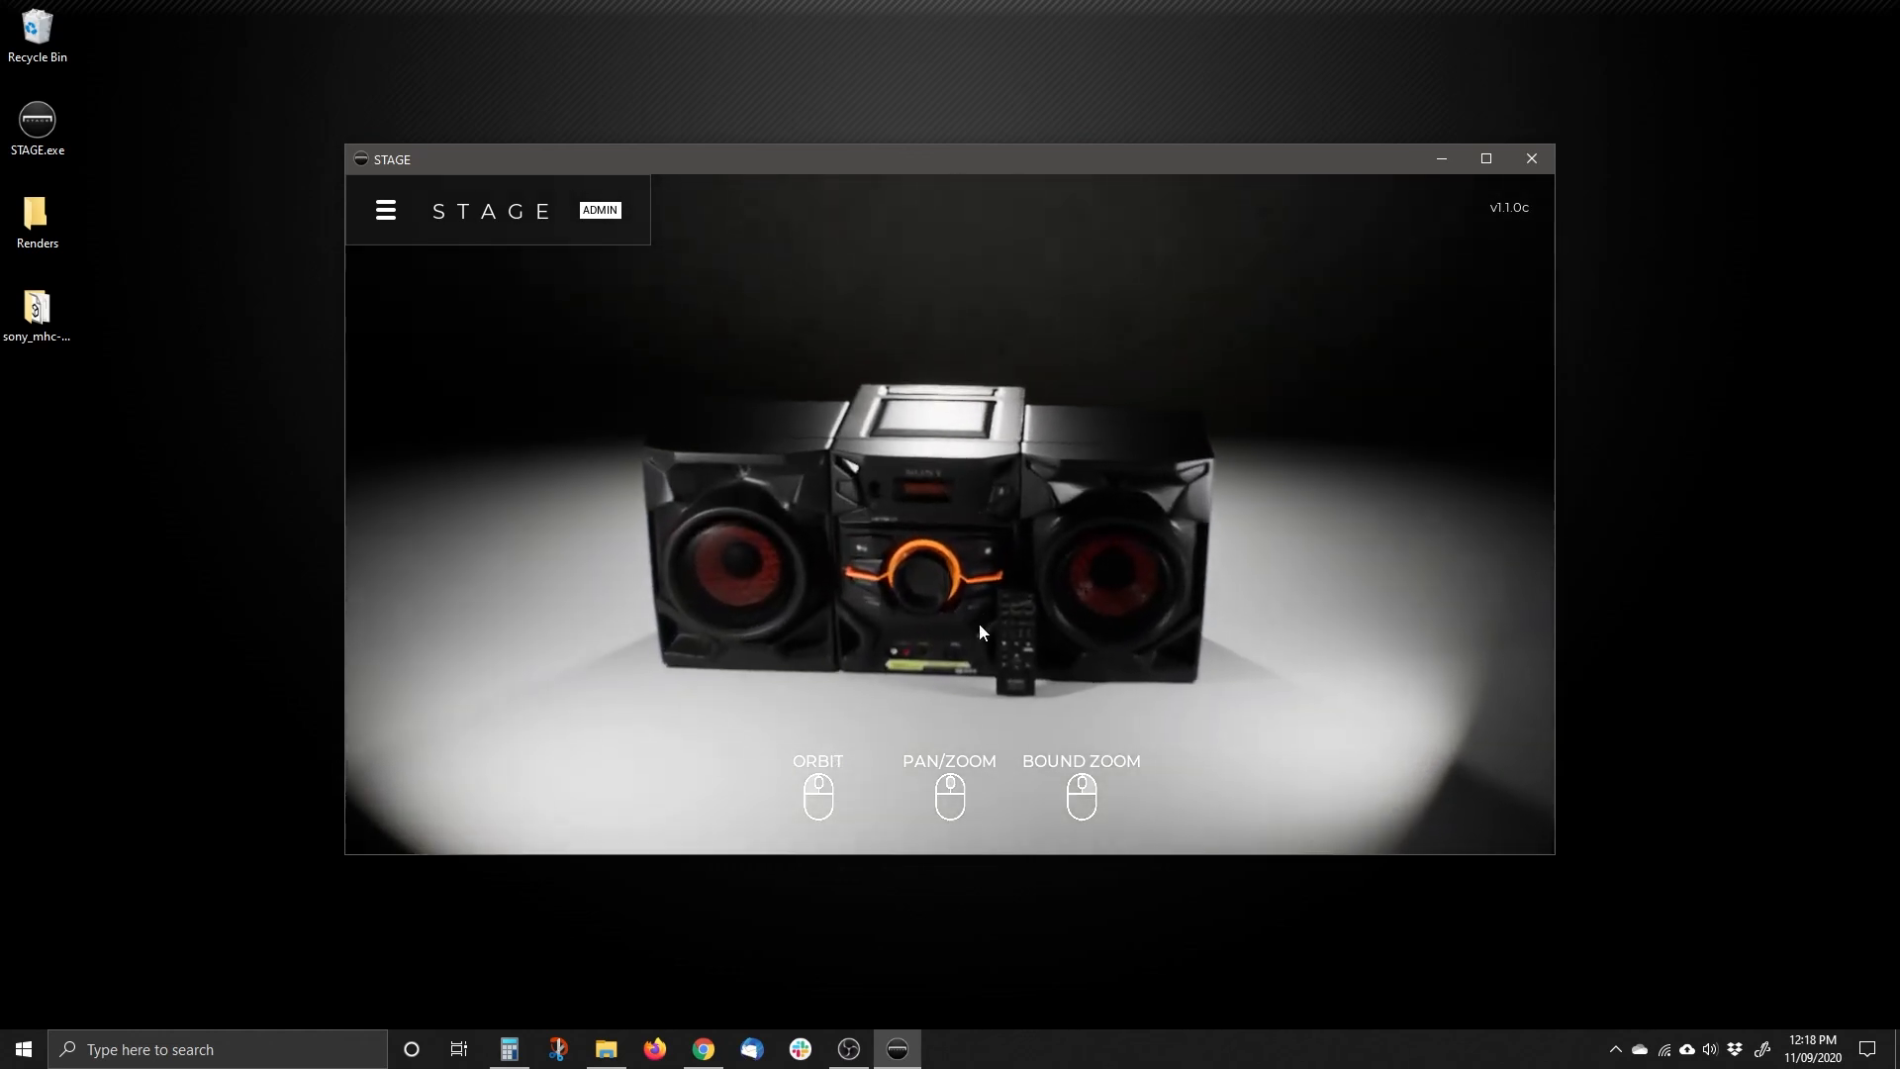
{"action": "middle_click_drag", "start_coordinate": [983, 665], "coordinate": [996, 592]}
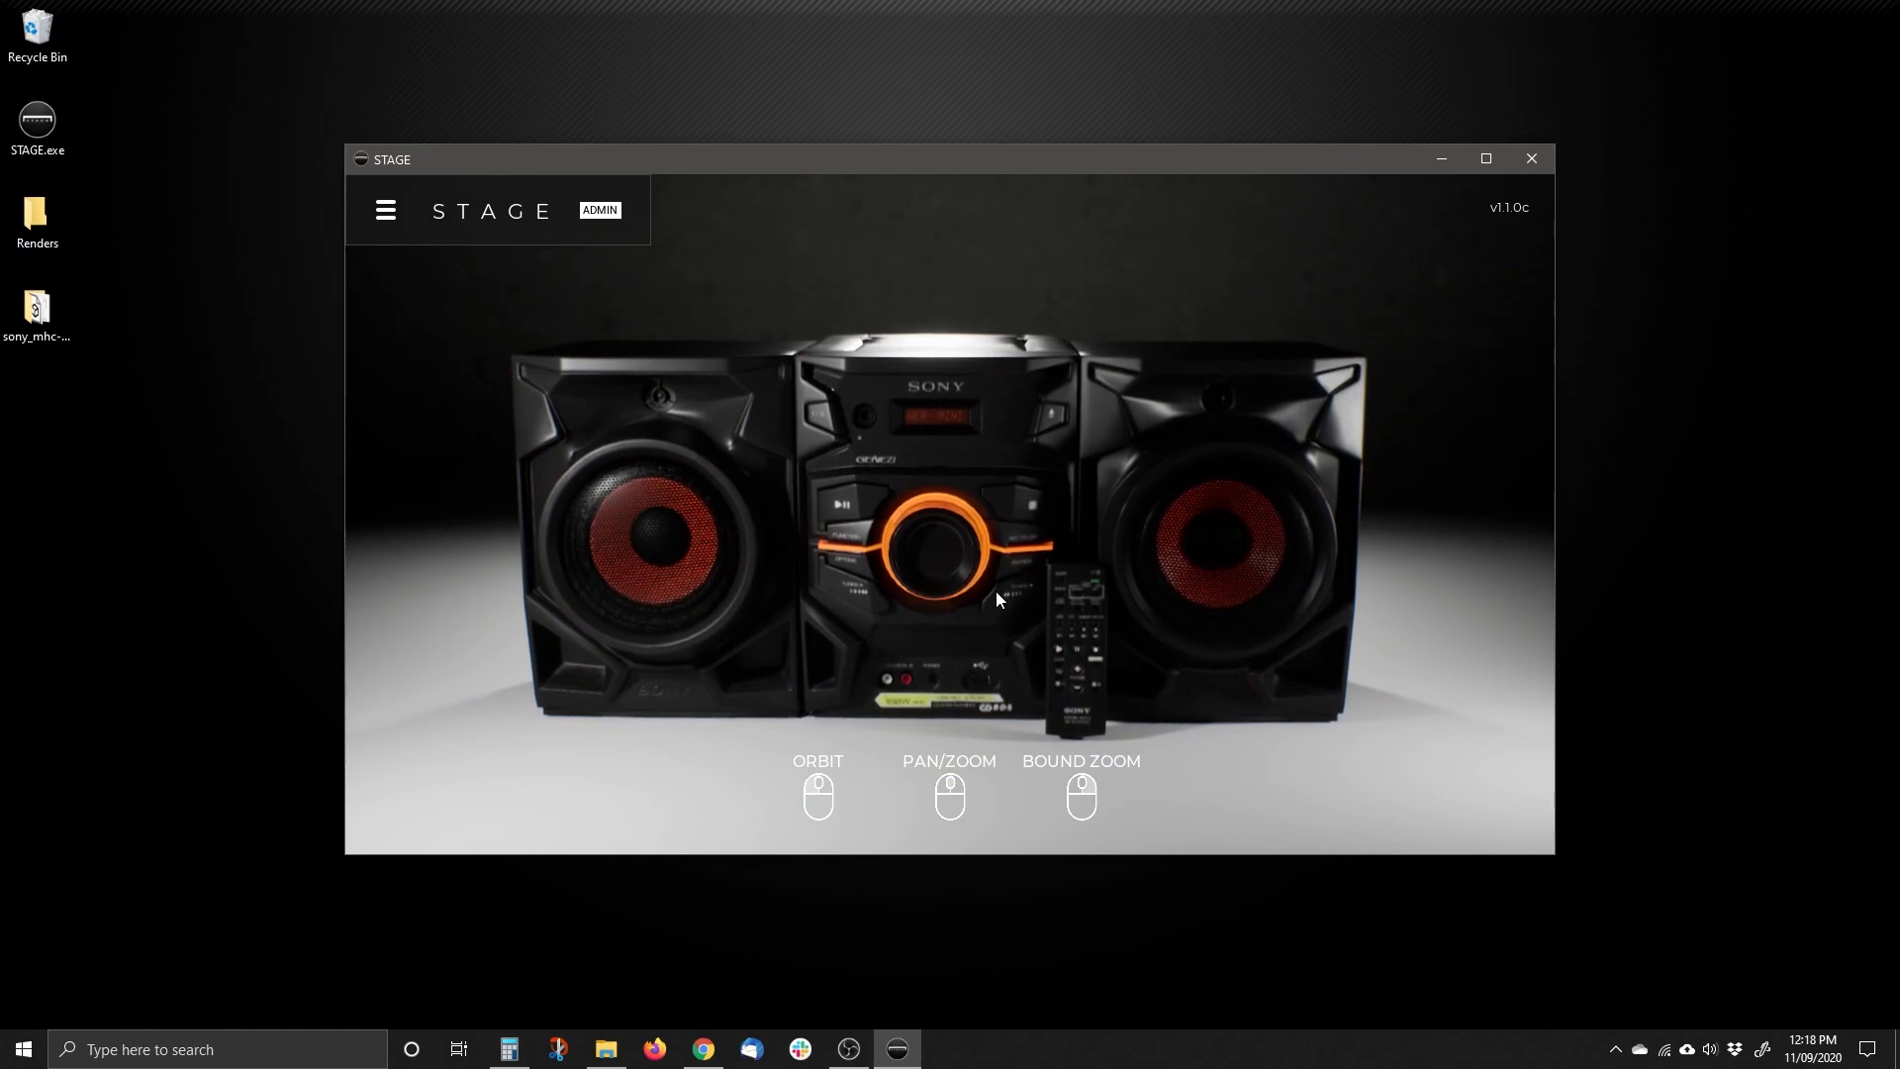